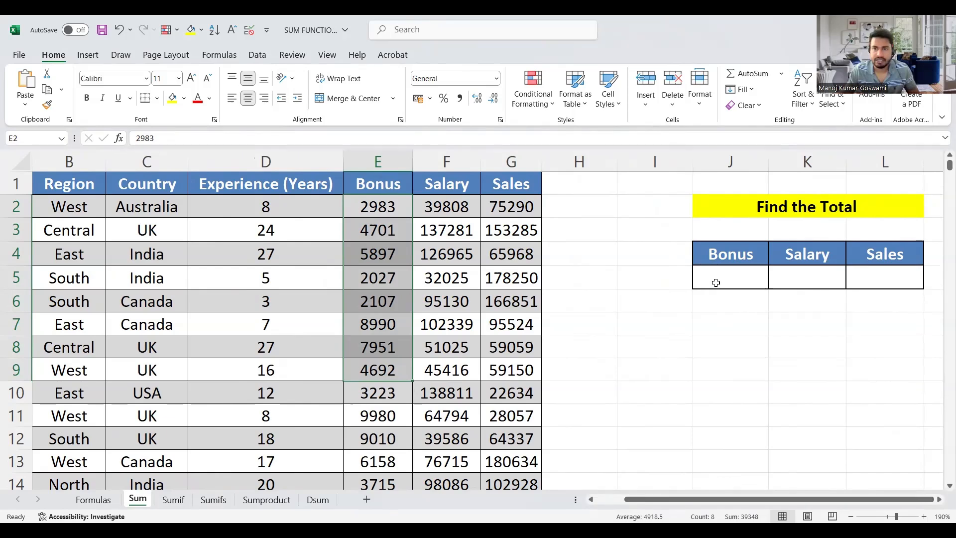
# Step: Total the Bonus column in cell J5 with the formula =SUM(E2:E501)
pyautogui.click(717, 283)
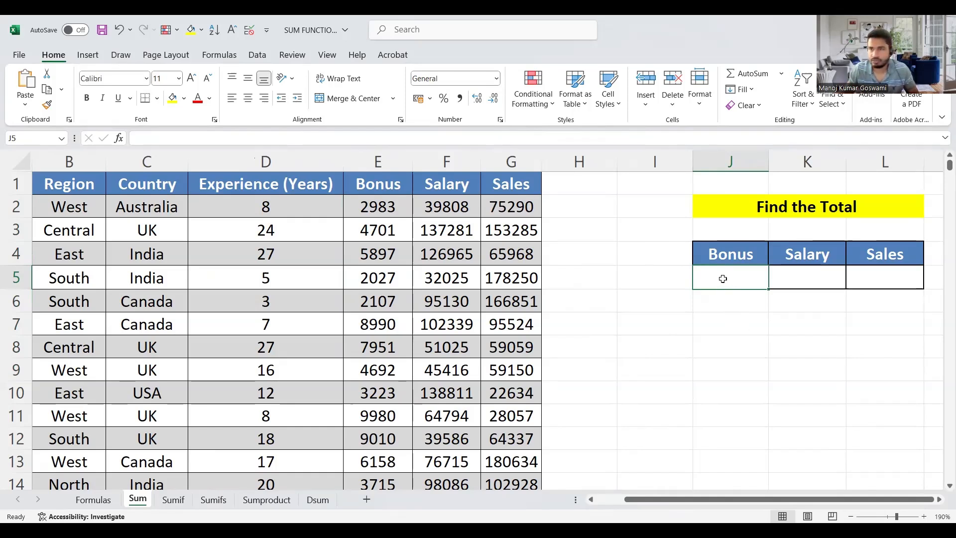
pyautogui.moveTo(393, 209); pyautogui.dragTo(386, 463)
pyautogui.click(727, 281)
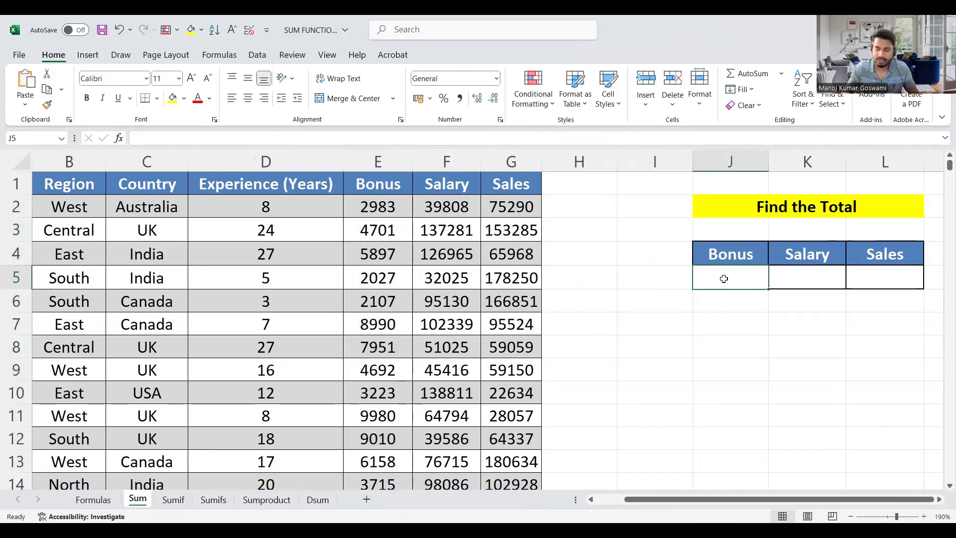
pyautogui.write('=')
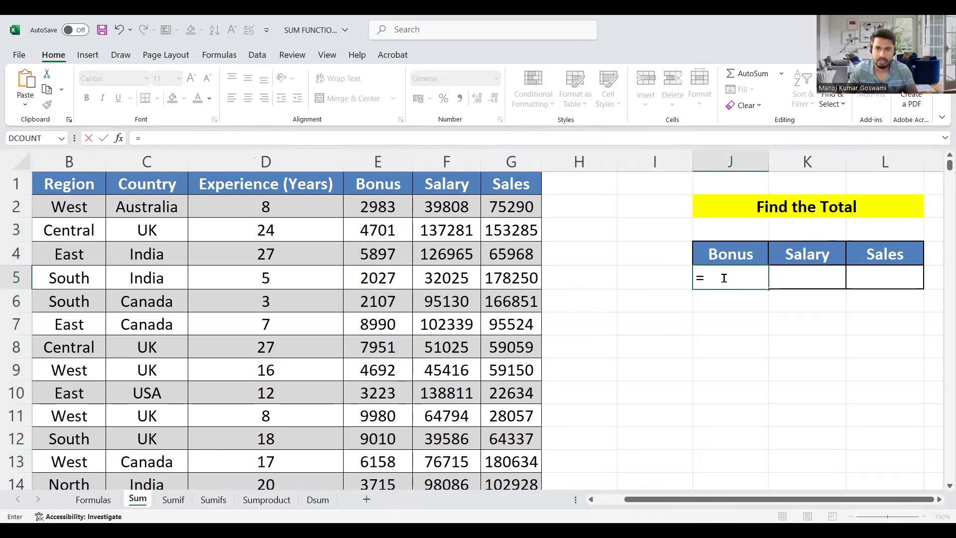
pyautogui.write('S')
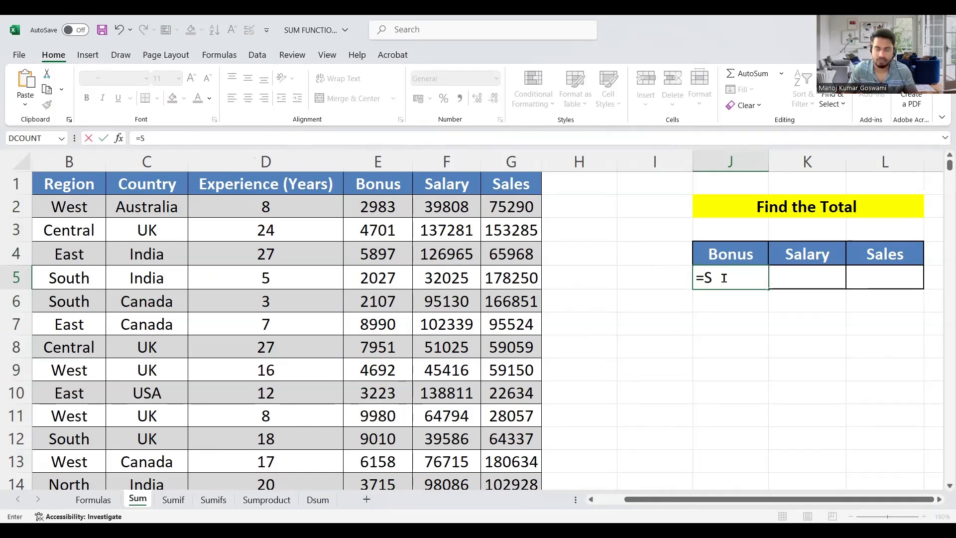
pyautogui.write('UM')
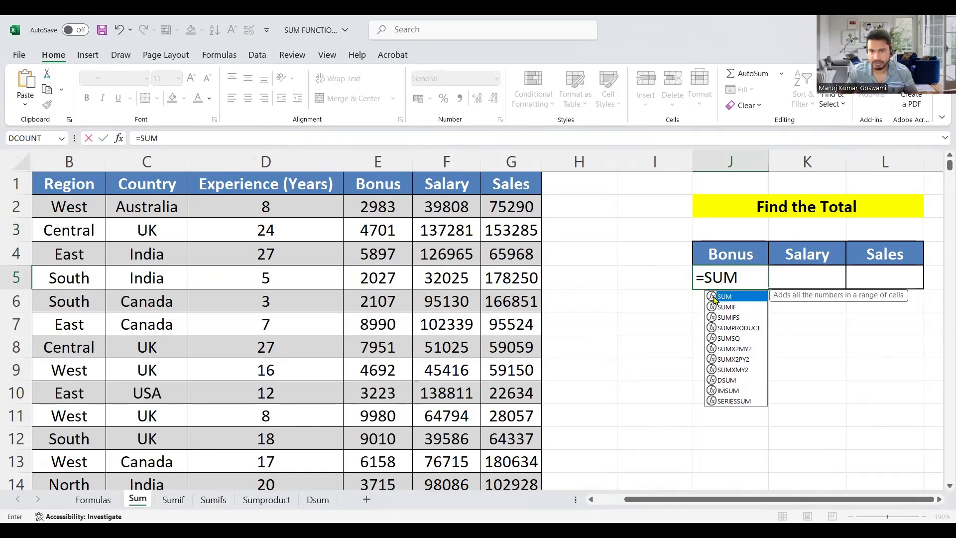
pyautogui.doubleClick(739, 297)
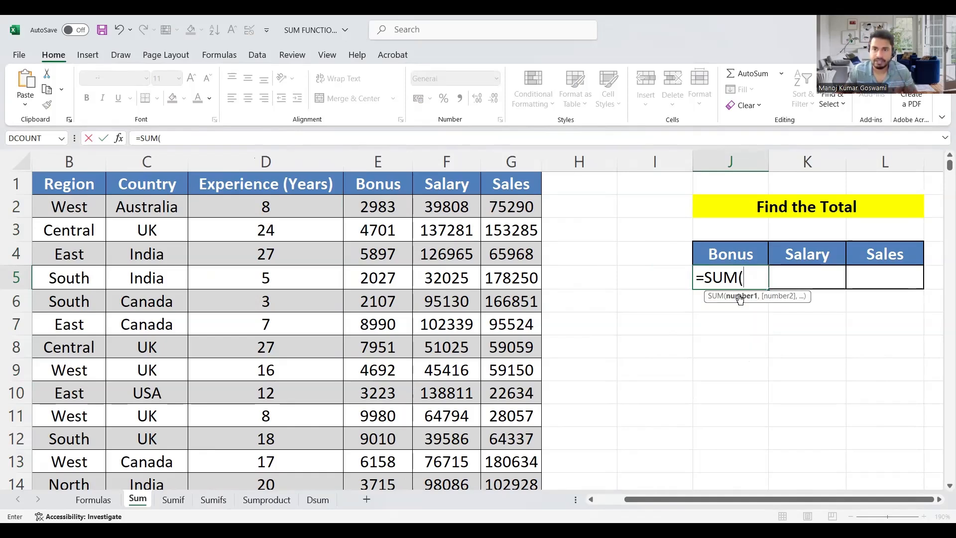
pyautogui.click(384, 199)
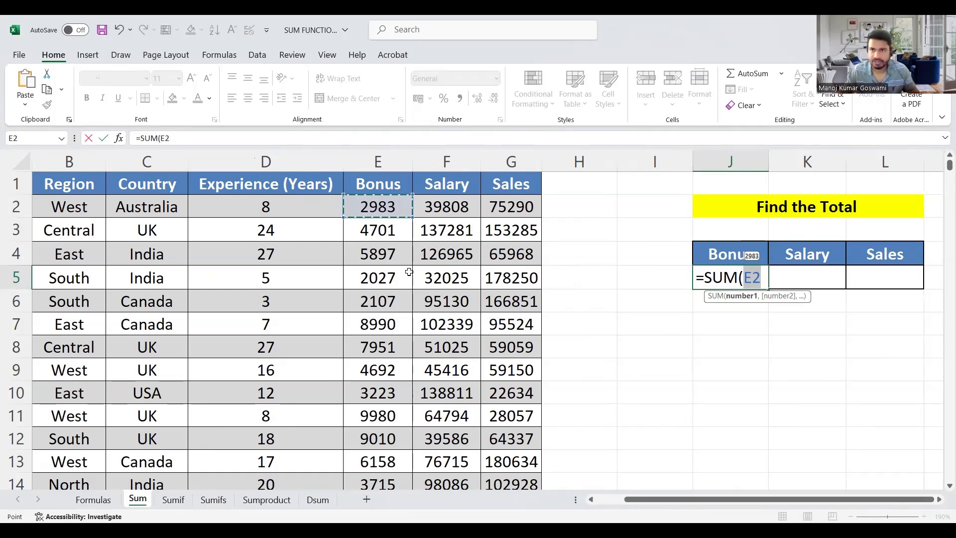
pyautogui.hotkey('ctrl', 'shift', 'Down')
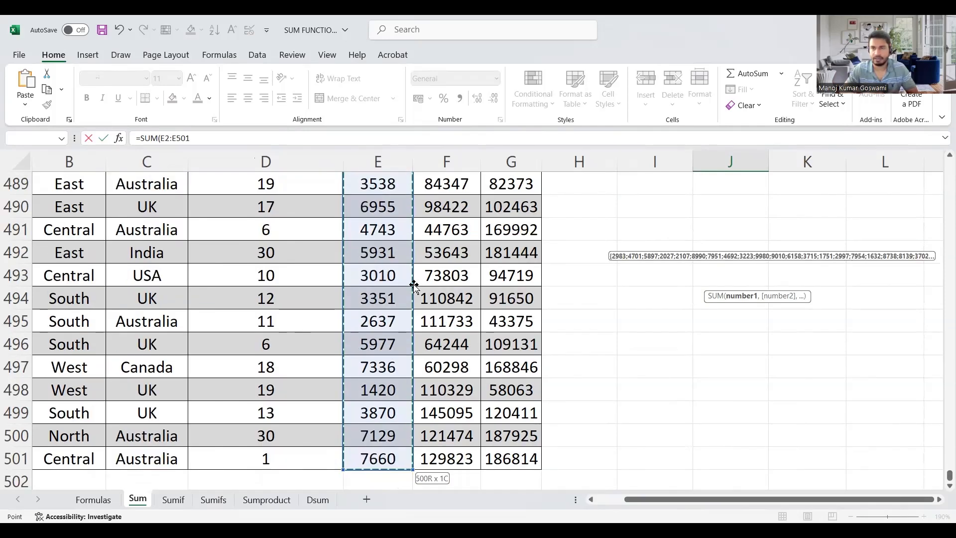
pyautogui.moveTo(949, 476); pyautogui.dragTo(948, 160)
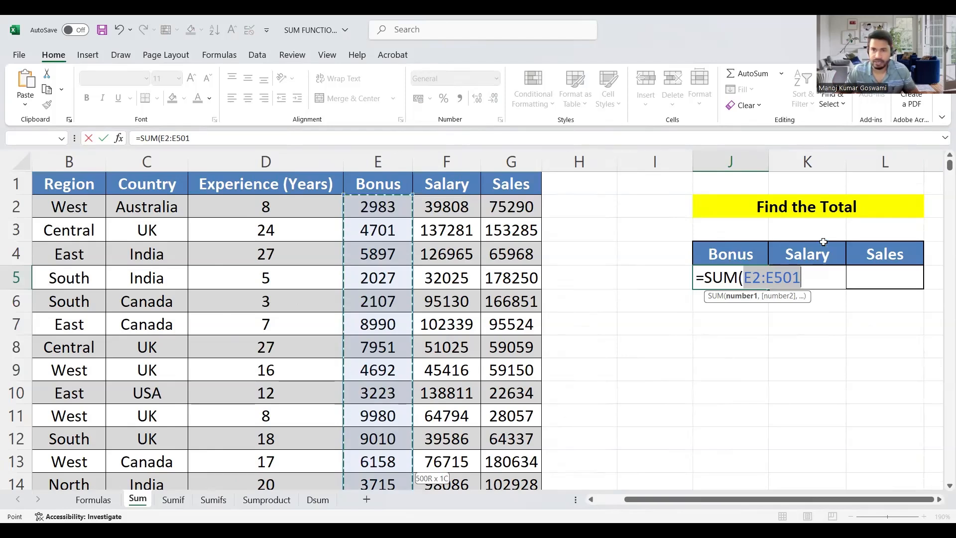
pyautogui.press('Return')
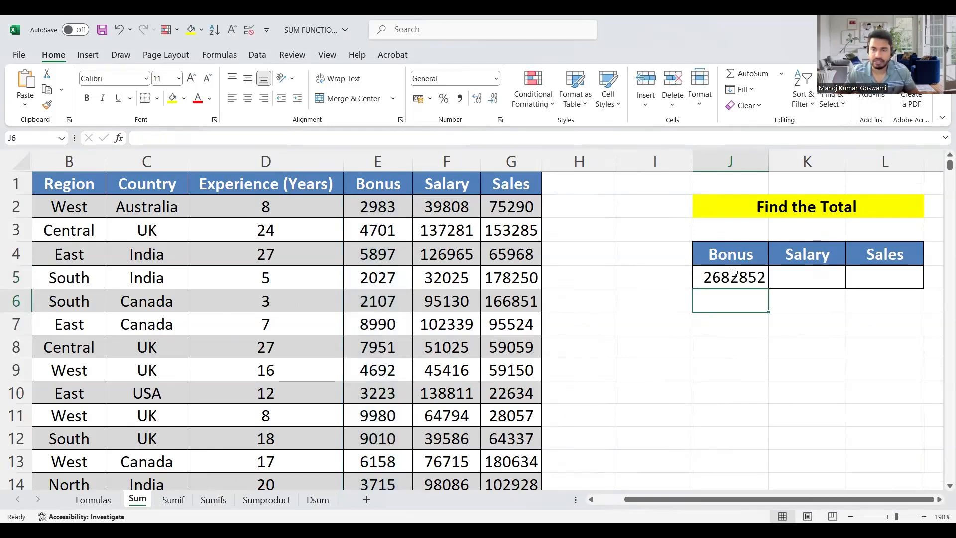
pyautogui.click(795, 278)
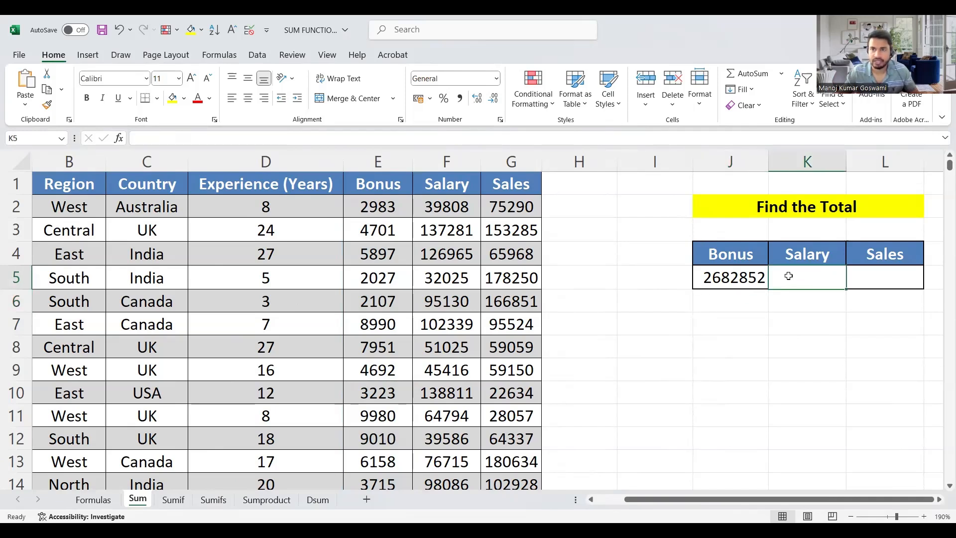
pyautogui.click(885, 274)
pyautogui.click(822, 280)
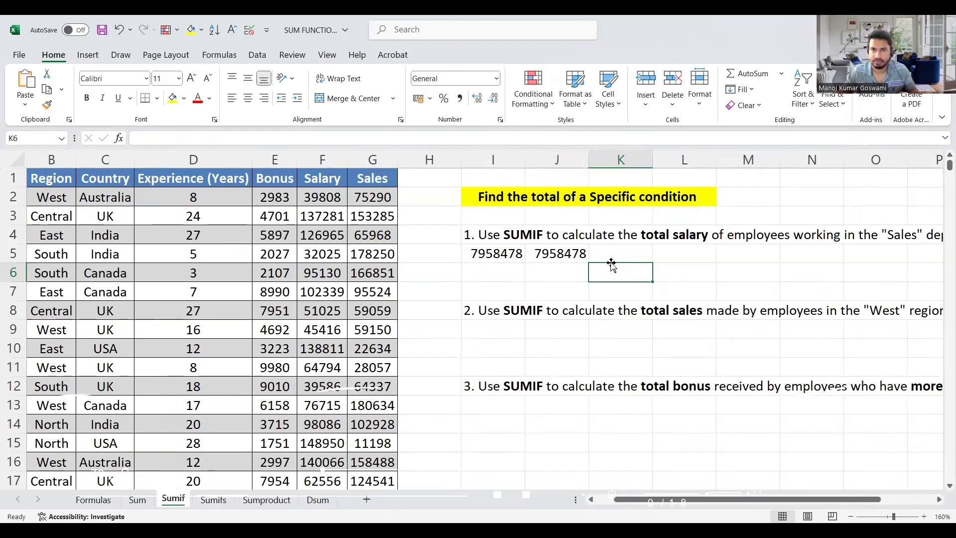
# Step: Clear the existing results in H5:K5, beneath the first question on the Sumif sheet
pyautogui.moveTo(610, 260); pyautogui.dragTo(458, 255)
pyautogui.press('Delete')
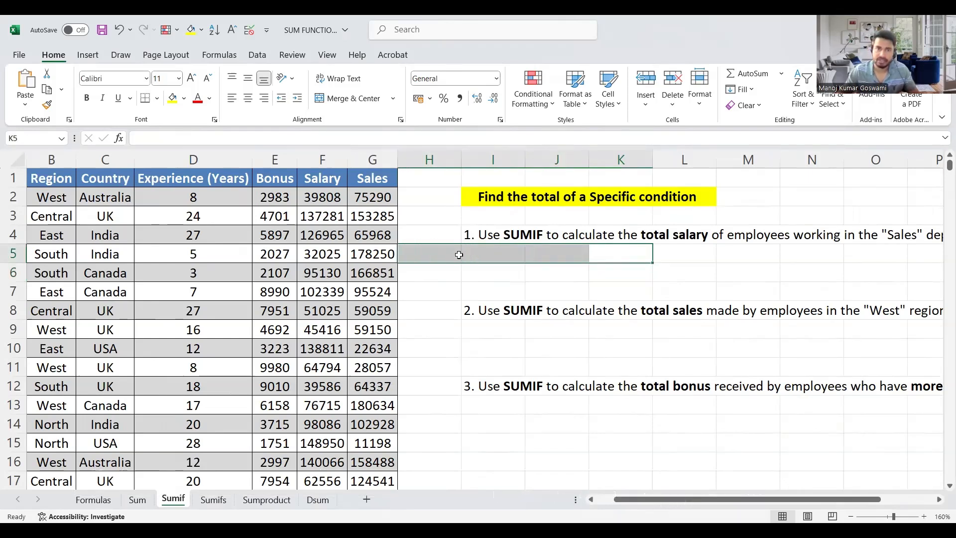
# Step: Examine the SUMIF questions and the Department and Salary columns needed to answer the first one
pyautogui.click(499, 304)
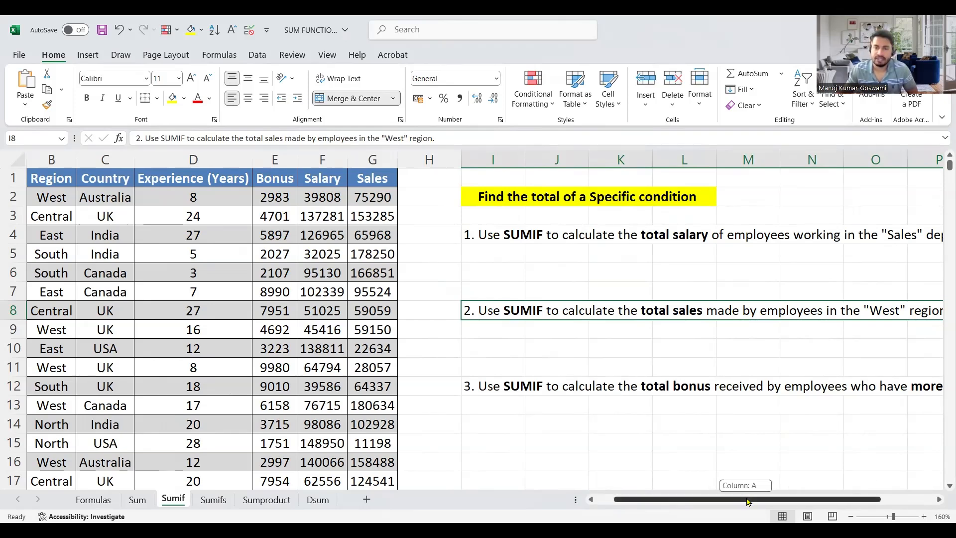
pyautogui.hscroll(3, 747, 502)
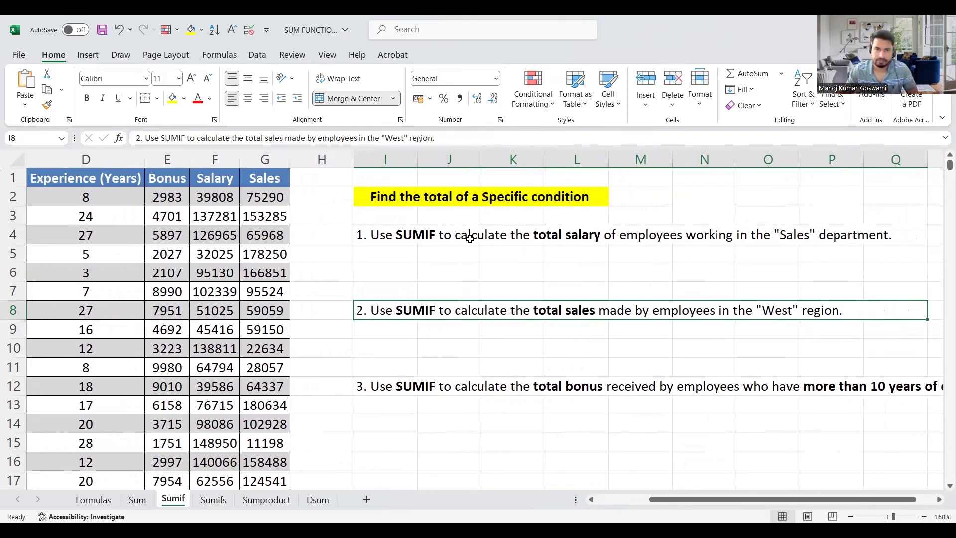
pyautogui.click(427, 242)
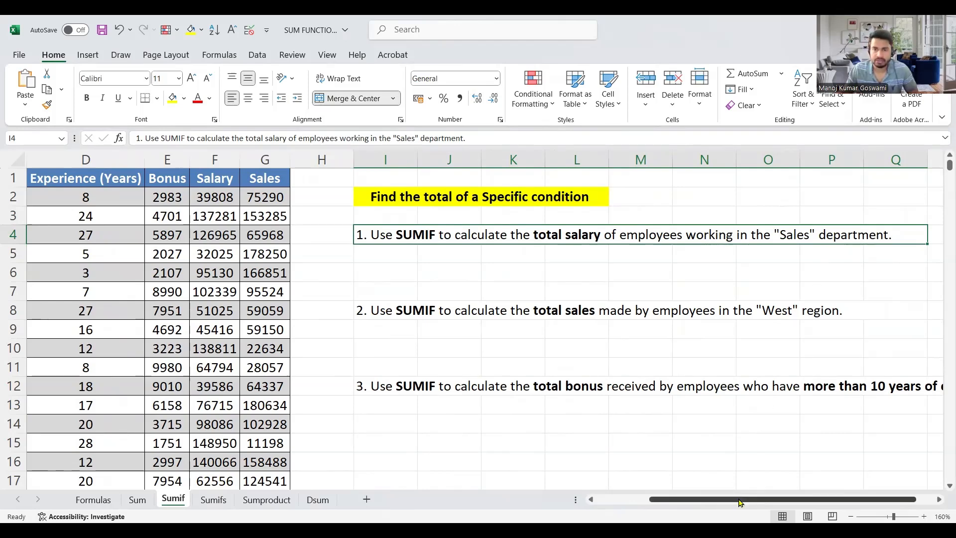
pyautogui.moveTo(737, 498); pyautogui.dragTo(610, 496)
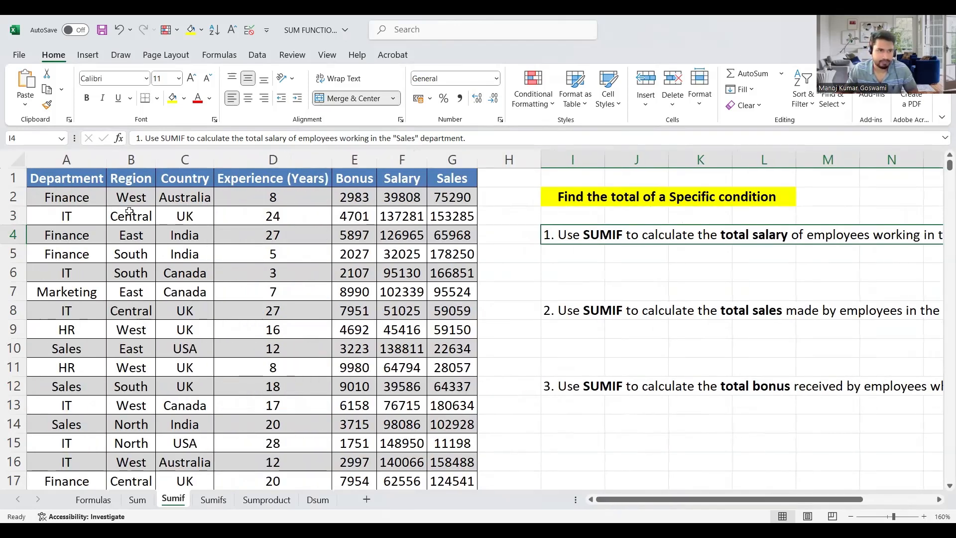
pyautogui.moveTo(46, 178); pyautogui.dragTo(69, 287)
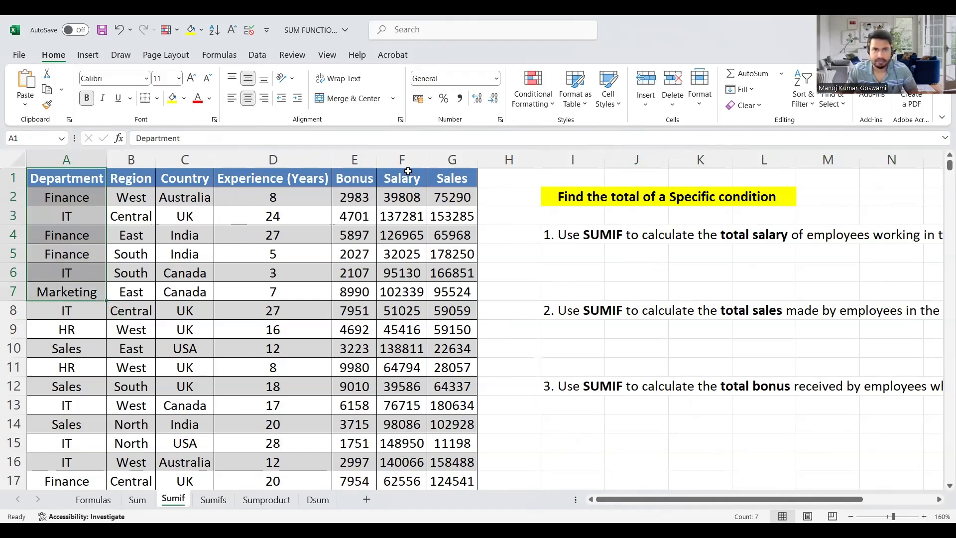
pyautogui.moveTo(408, 173); pyautogui.dragTo(402, 292)
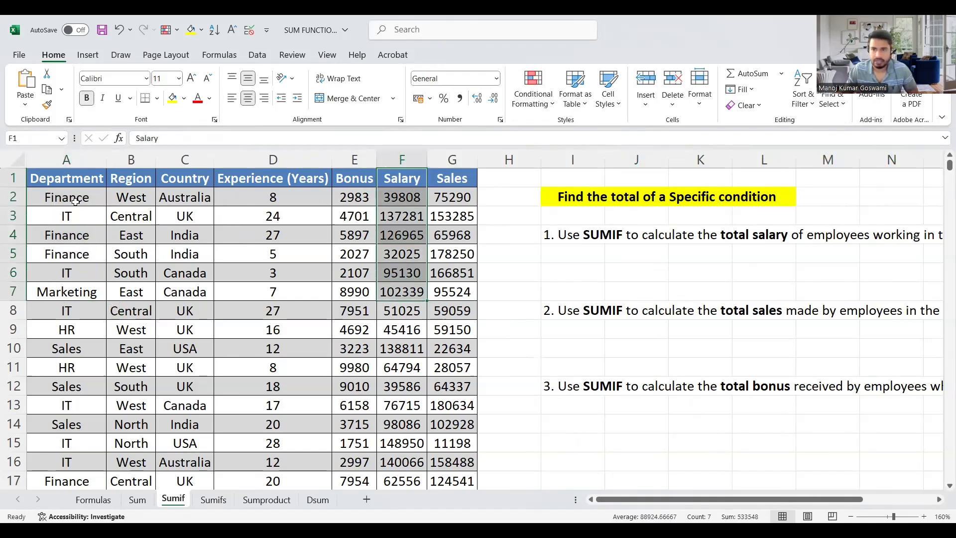
pyautogui.moveTo(693, 499)
pyautogui.mouseDown()
pyautogui.moveTo(750, 496)
pyautogui.moveTo(693, 497)
pyautogui.mouseUp()
pyautogui.scroll(-1, 73, 277)
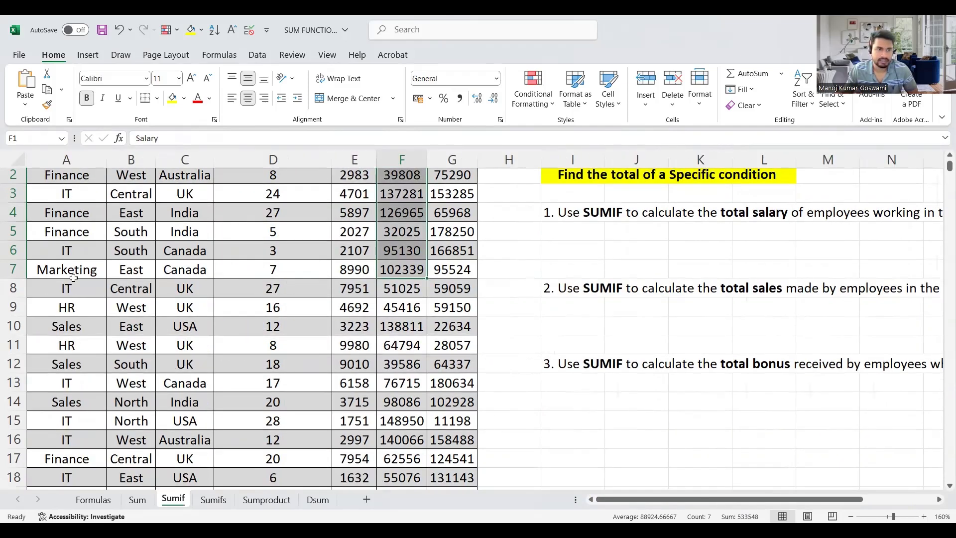
pyautogui.scroll(-2, 73, 278)
pyautogui.click(66, 290)
pyautogui.scroll(3, 67, 290)
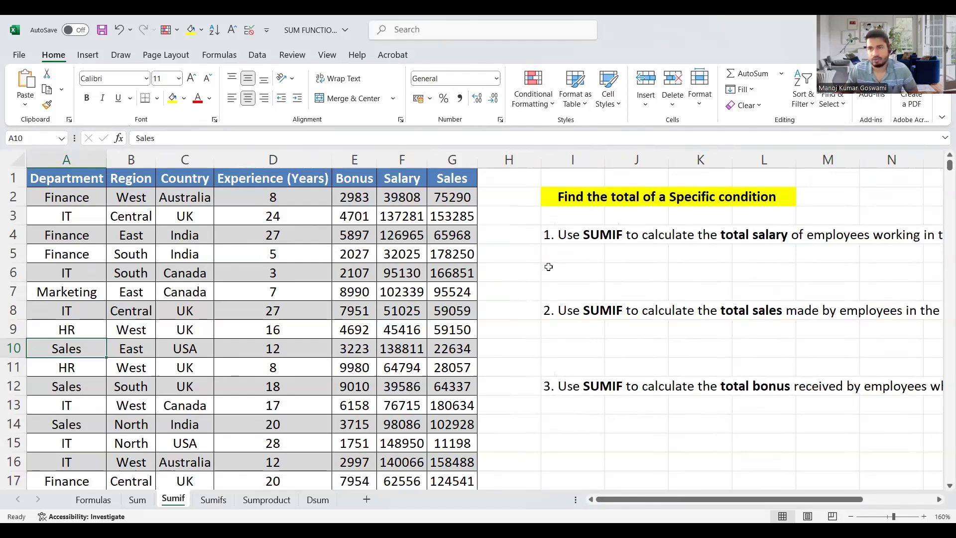
# Step: Copy the Department header from A1 into I5, beneath the first SUMIF question
pyautogui.click(567, 259)
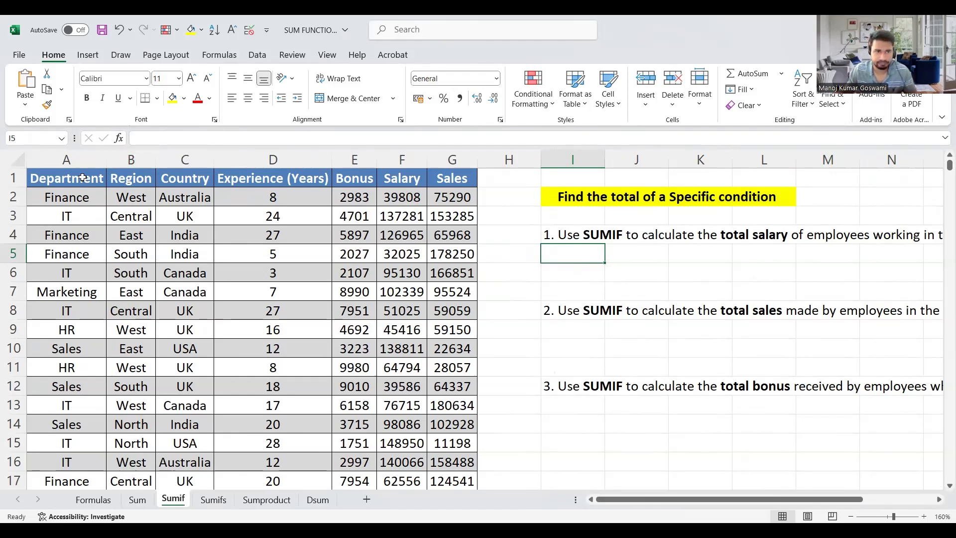
pyautogui.click(83, 177)
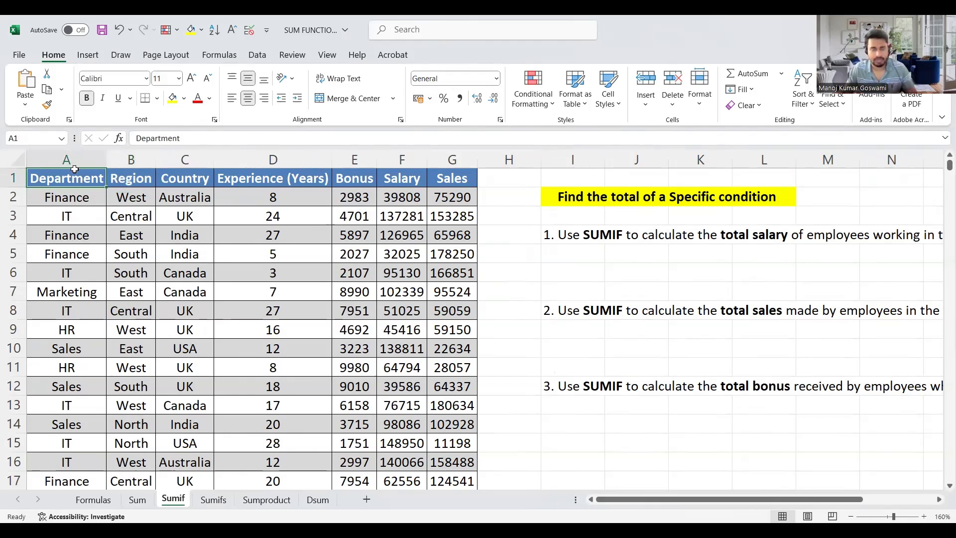
pyautogui.hotkey('ctrl', 'c')
pyautogui.click(591, 252)
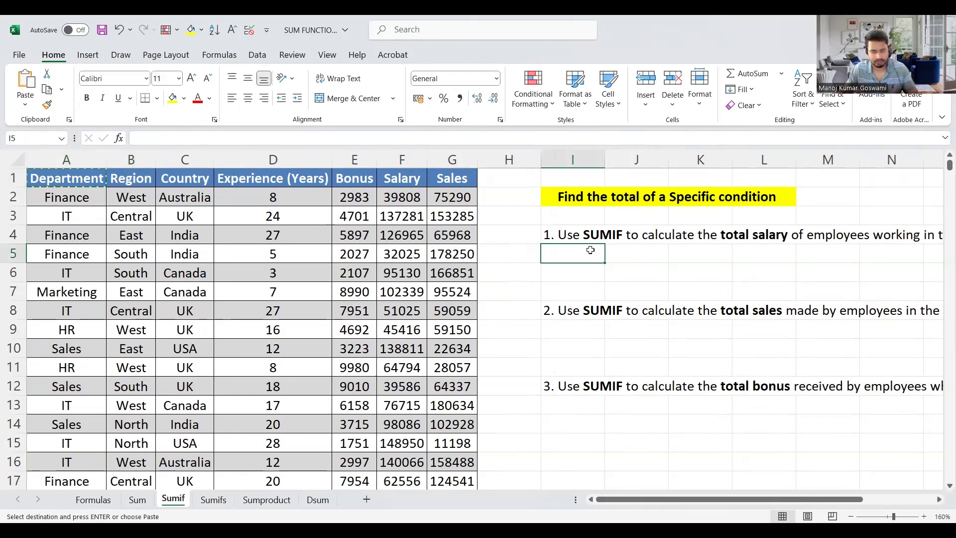
pyautogui.hotkey('ctrl', 'v')
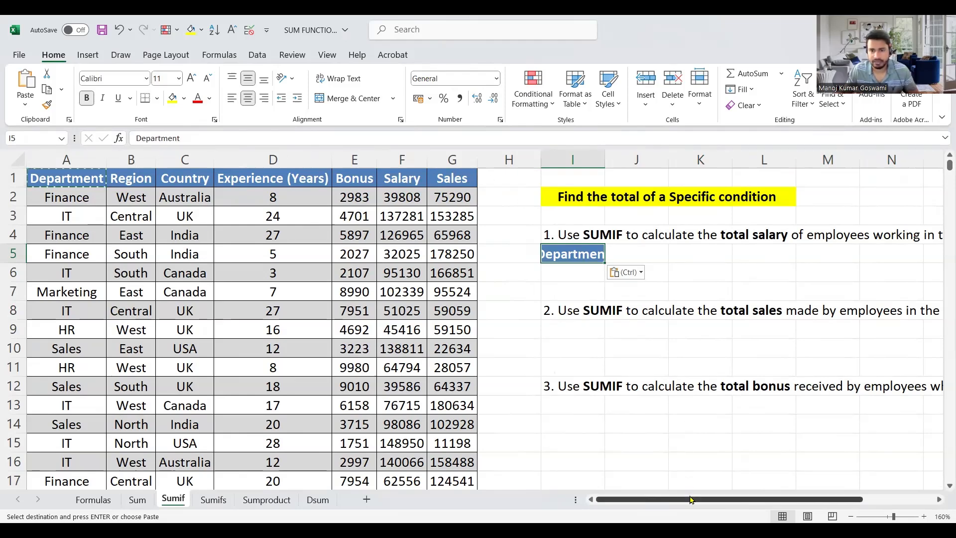
# Step: Copy the Salary header from F1 into J5, next to the pasted Department header
pyautogui.moveTo(689, 499); pyautogui.dragTo(690, 489)
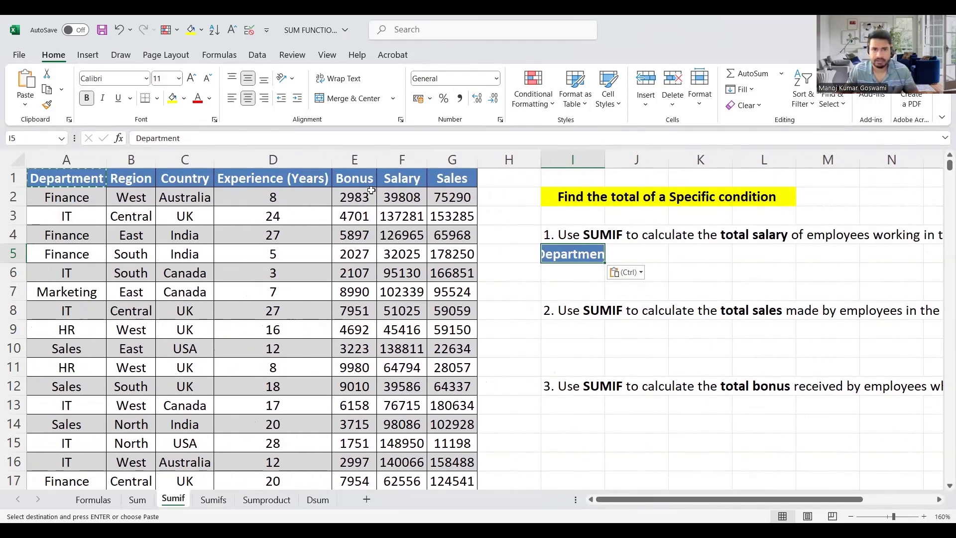
pyautogui.click(489, 182)
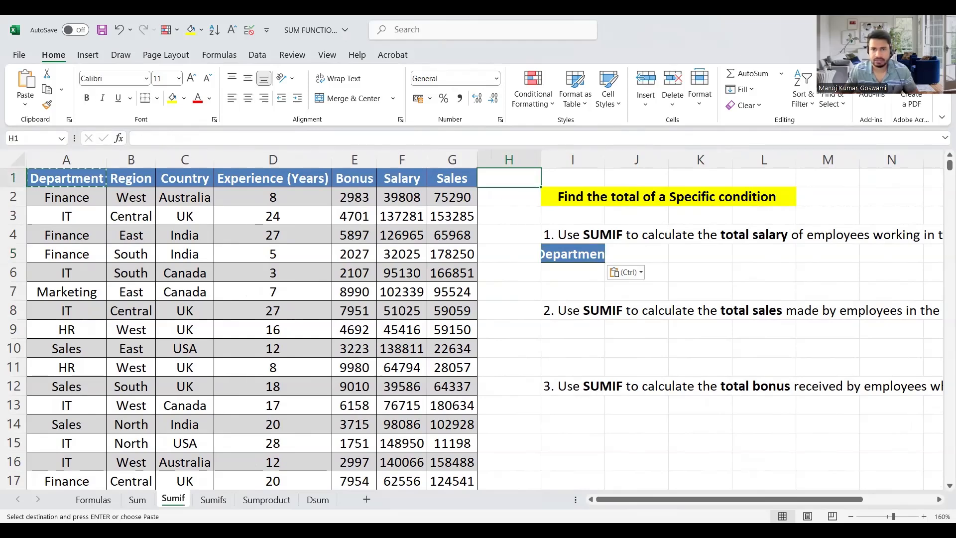
pyautogui.moveTo(742, 499)
pyautogui.mouseDown()
pyautogui.moveTo(791, 499)
pyautogui.moveTo(743, 499)
pyautogui.mouseUp()
pyautogui.press('Left')
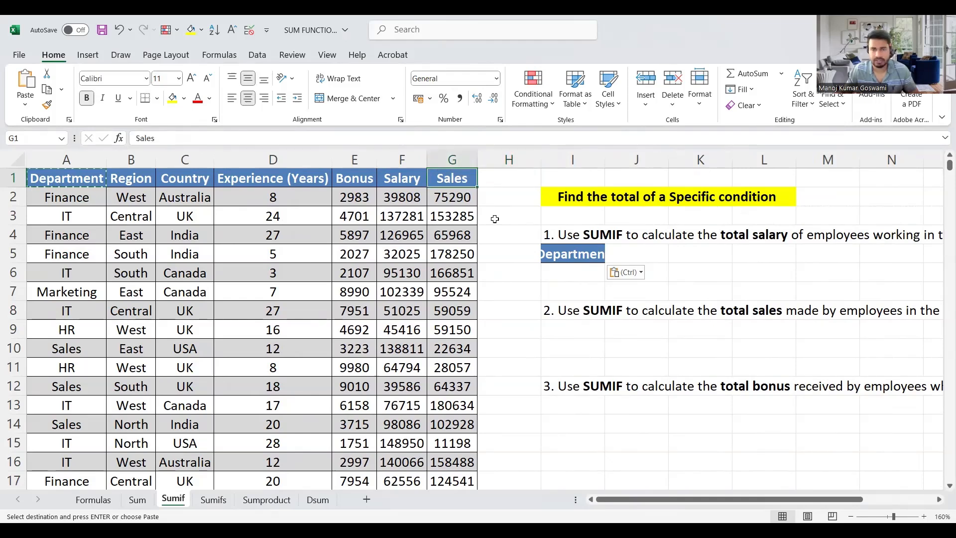
pyautogui.click(406, 177)
pyautogui.hotkey('ctrl', 'c')
pyautogui.click(639, 256)
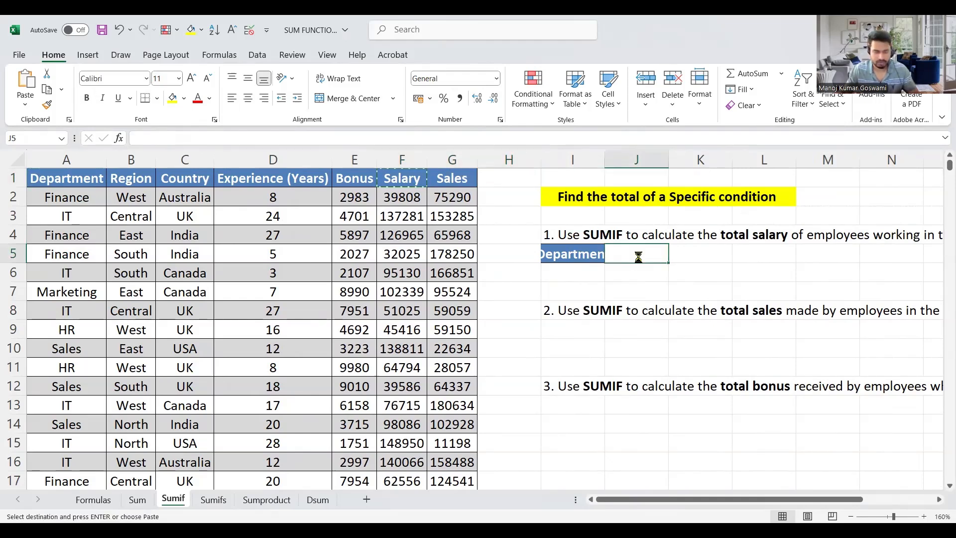
pyautogui.hotkey('ctrl', 'v')
# Step: Autofit the widths of columns I and J to the pasted Department and Salary headers
pyautogui.doubleClick(605, 161)
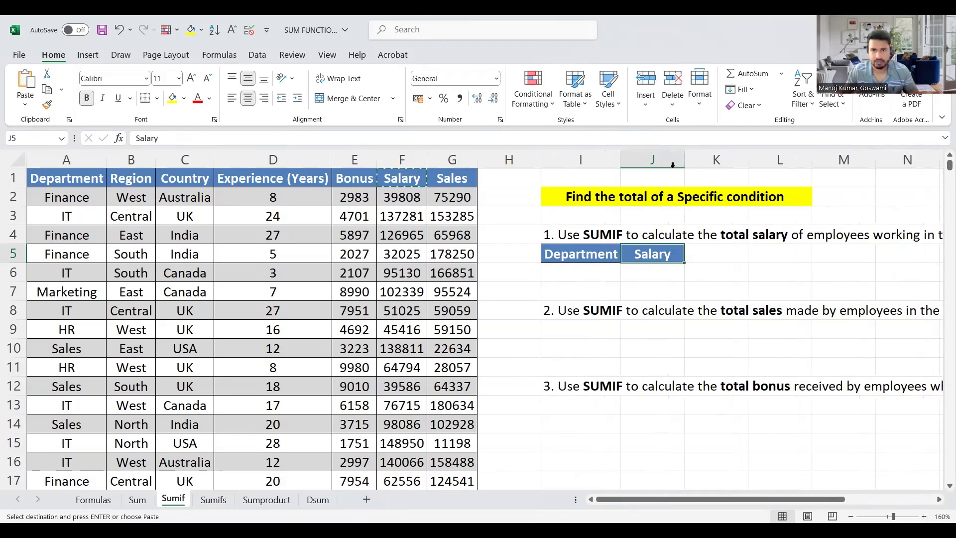
pyautogui.doubleClick(672, 164)
pyautogui.click(687, 269)
# Step: Apply all borders to the empty answer cells I6:J6 beneath the Department and Salary headers
pyautogui.click(595, 273)
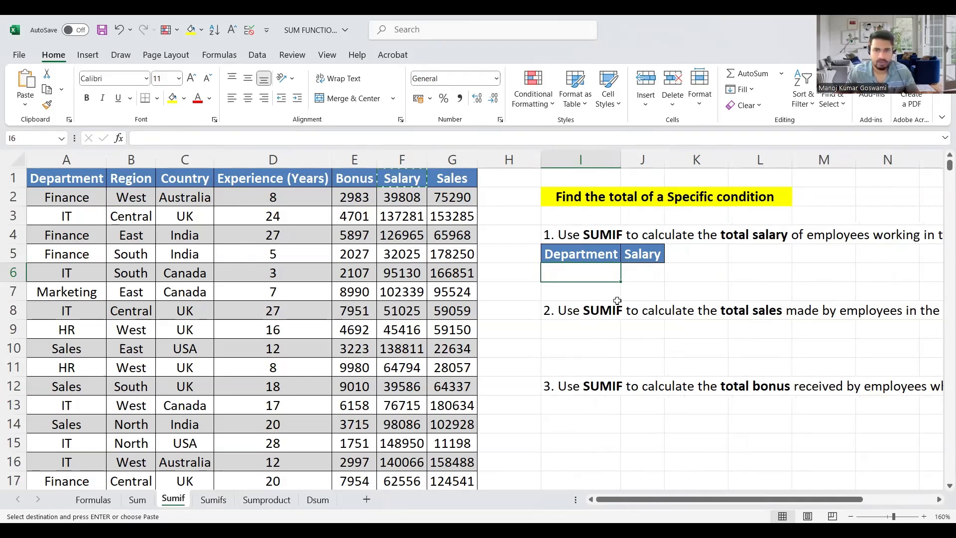
pyautogui.click(652, 269)
pyautogui.moveTo(560, 274); pyautogui.dragTo(634, 271)
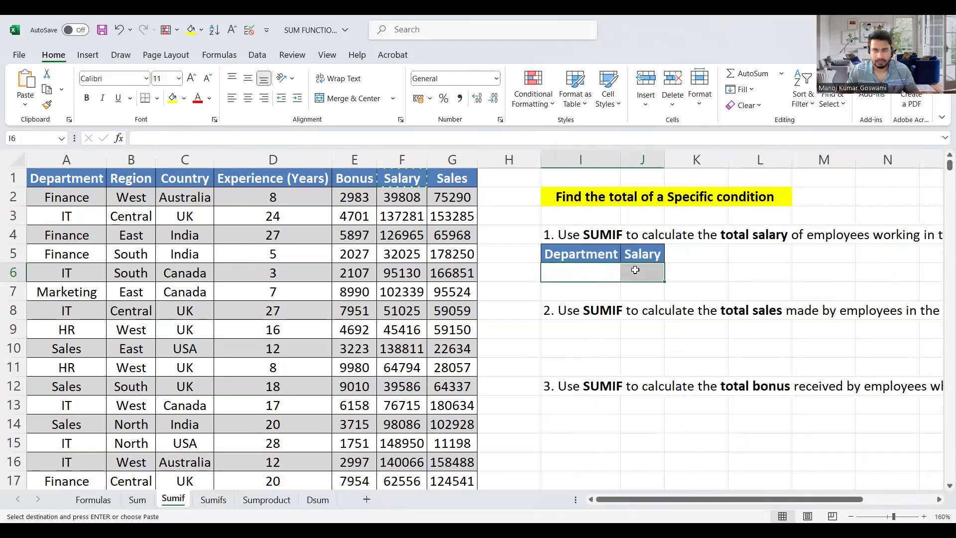
pyautogui.press('alt')
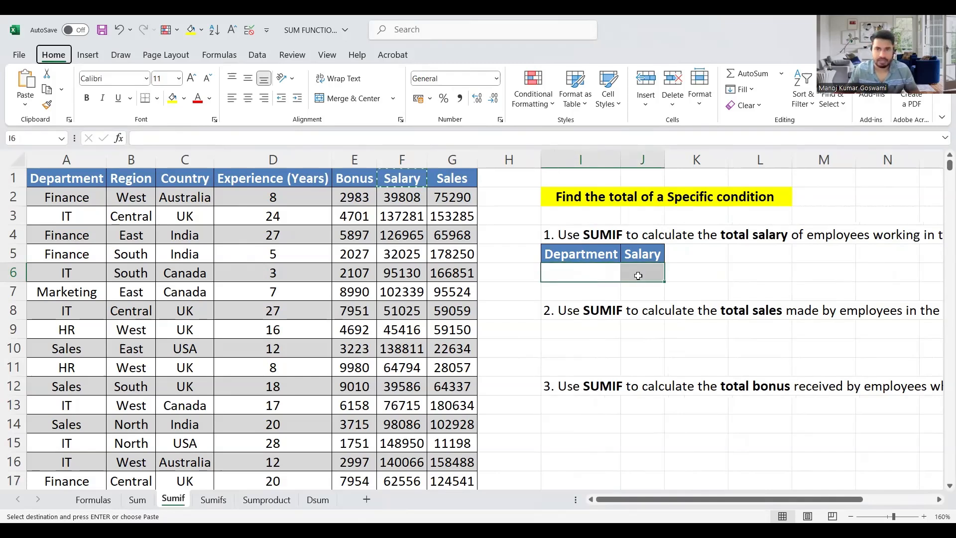
pyautogui.press('h')
pyautogui.press('b')
pyautogui.press('a')
pyautogui.click(653, 309)
pyautogui.click(618, 254)
pyautogui.click(634, 268)
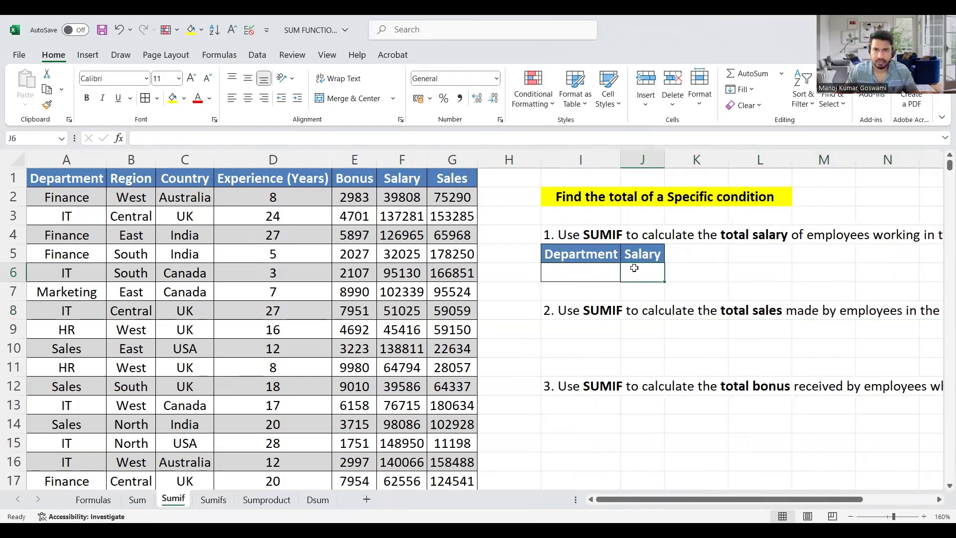
pyautogui.click(578, 272)
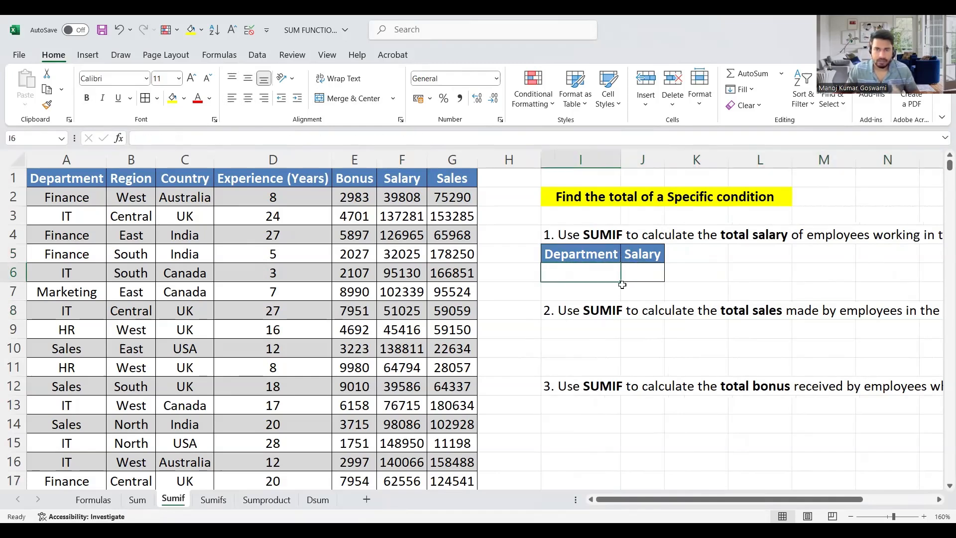
# Step: Start a SUMIF formula in J6 with the Department data A2:A501 as the criteria range
pyautogui.click(640, 273)
pyautogui.click(548, 273)
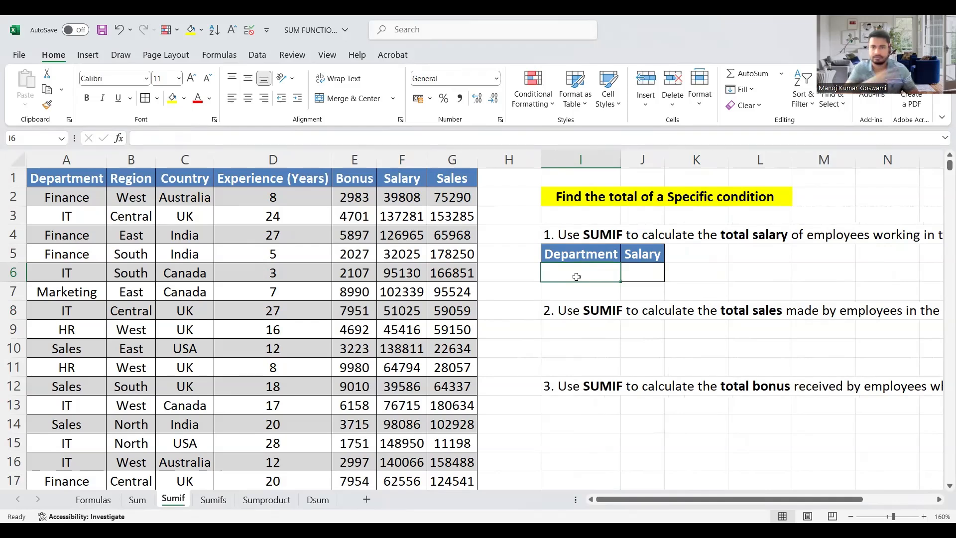
pyautogui.click(639, 277)
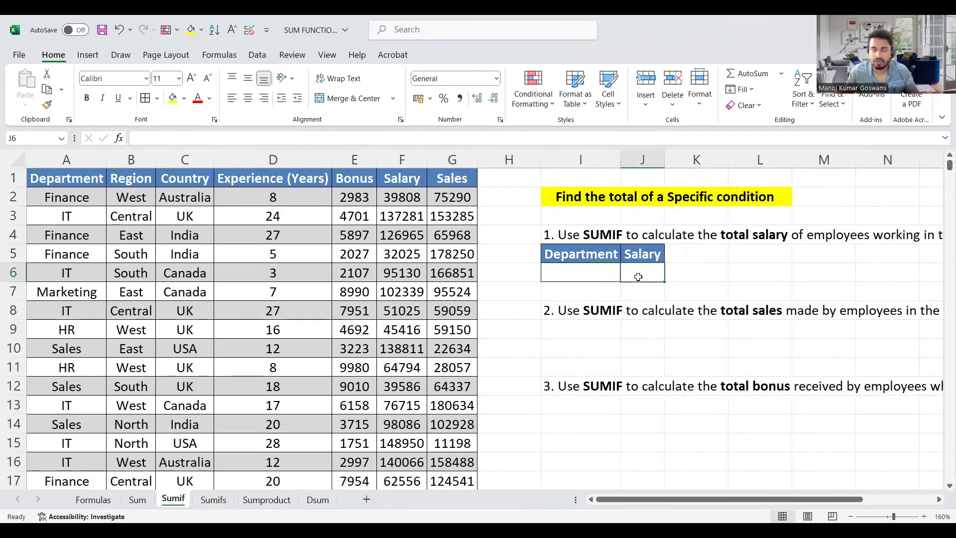
pyautogui.write('=')
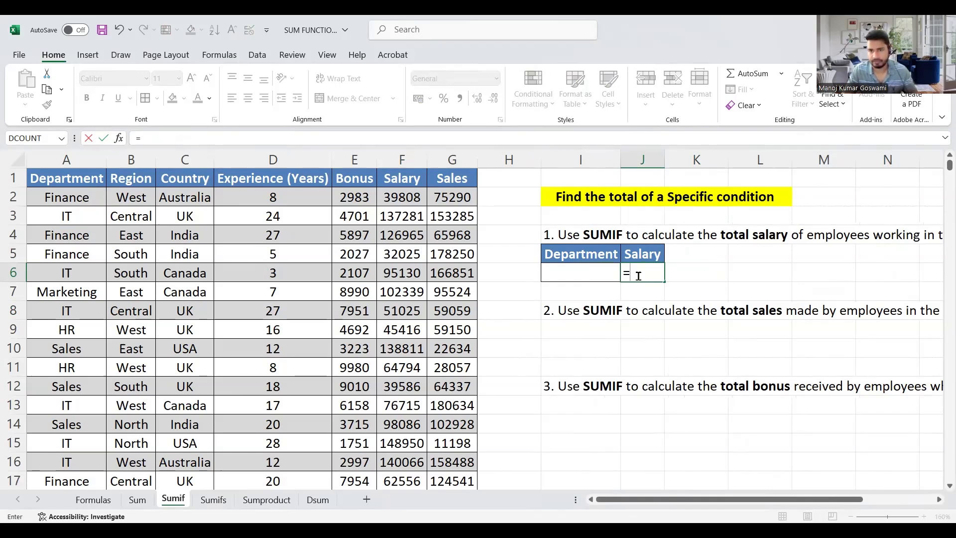
pyautogui.write('SUMIF(')
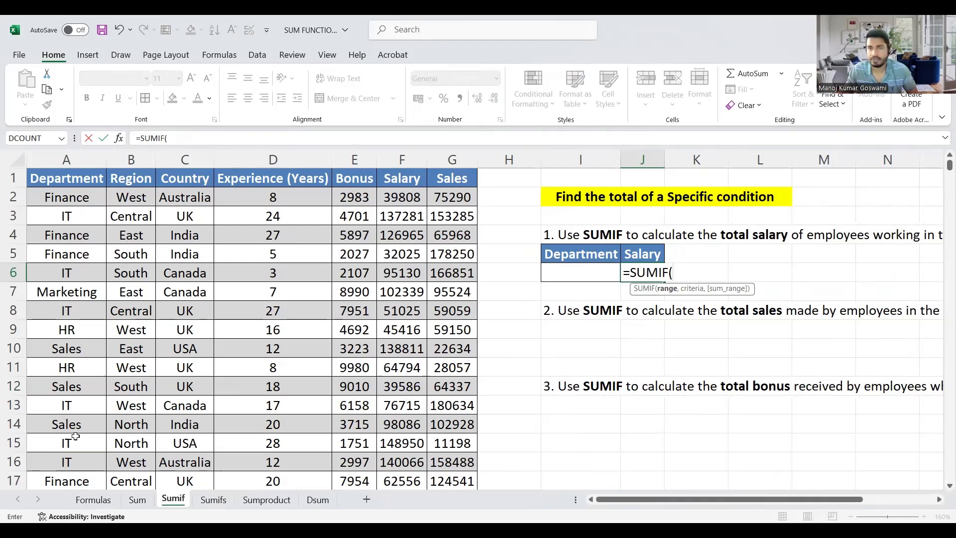
pyautogui.scroll(-9, 75, 441)
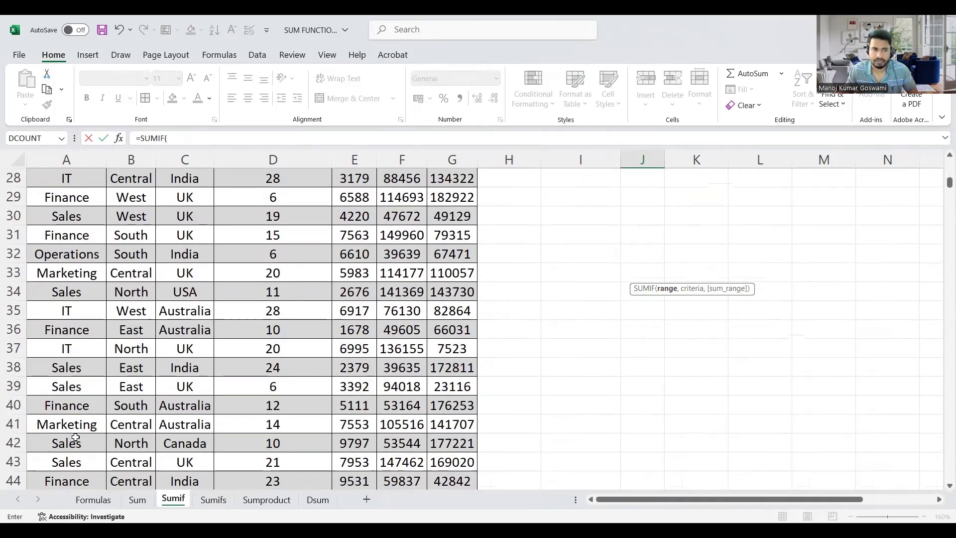
pyautogui.scroll(9, 68, 467)
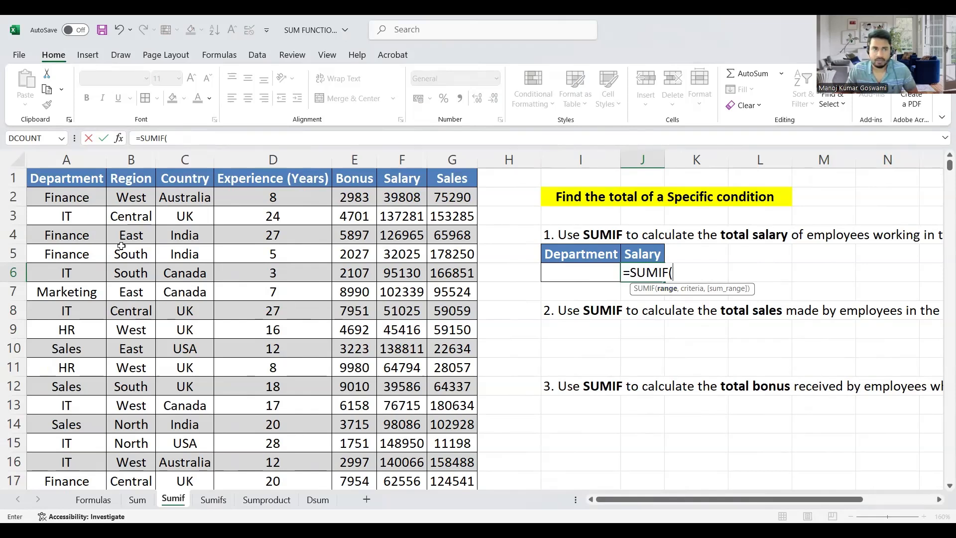
pyautogui.moveTo(74, 197); pyautogui.dragTo(43, 465)
pyautogui.hotkey('ctrl', 'shift', 'Down')
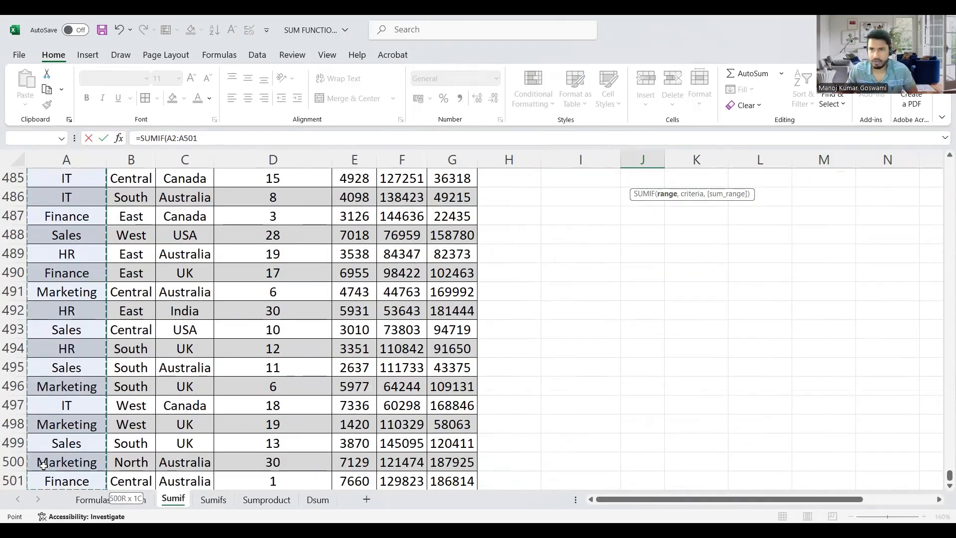
pyautogui.scroll(20, 44, 466)
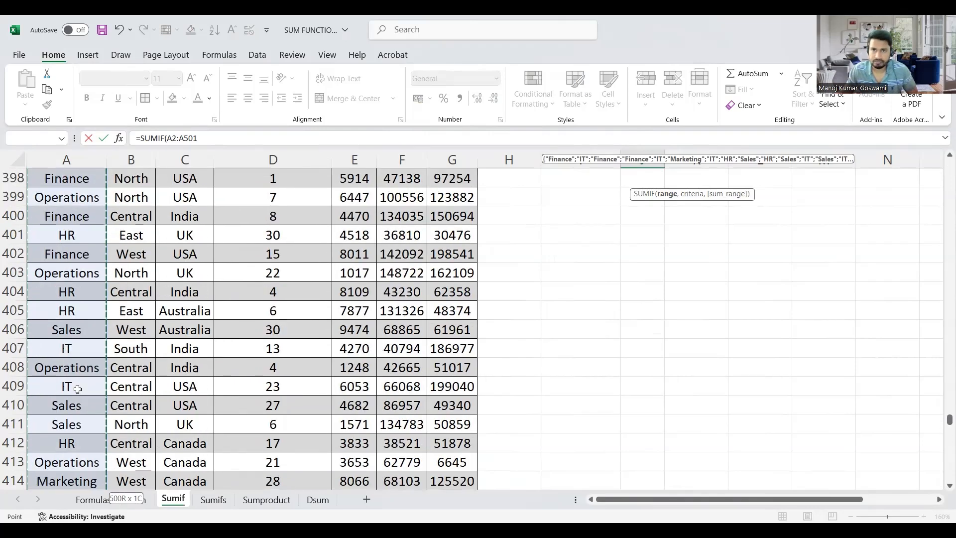
pyautogui.scroll(20, 78, 389)
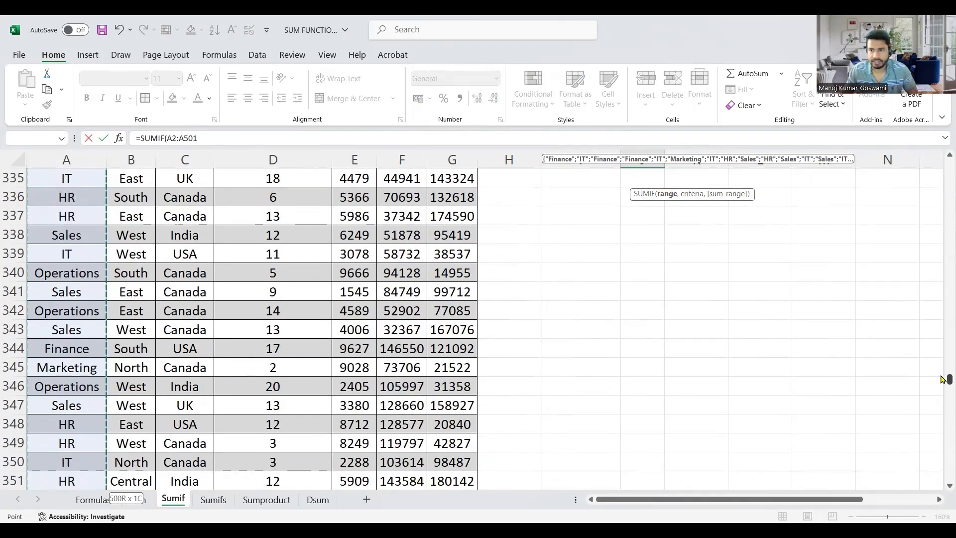
pyautogui.moveTo(942, 379); pyautogui.dragTo(946, 164)
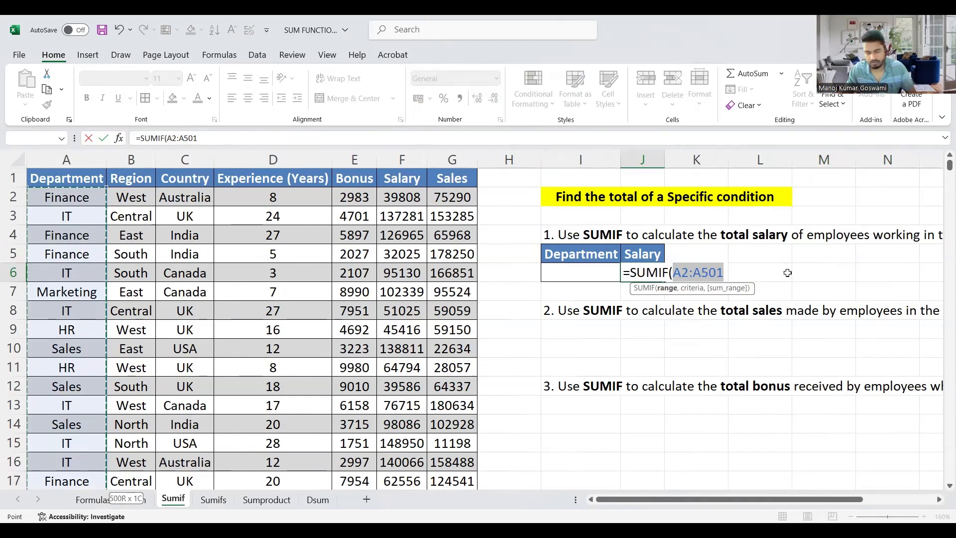
# Step: Add "Sales" as the criteria argument of the SUMIF formula in J6
pyautogui.write(',')
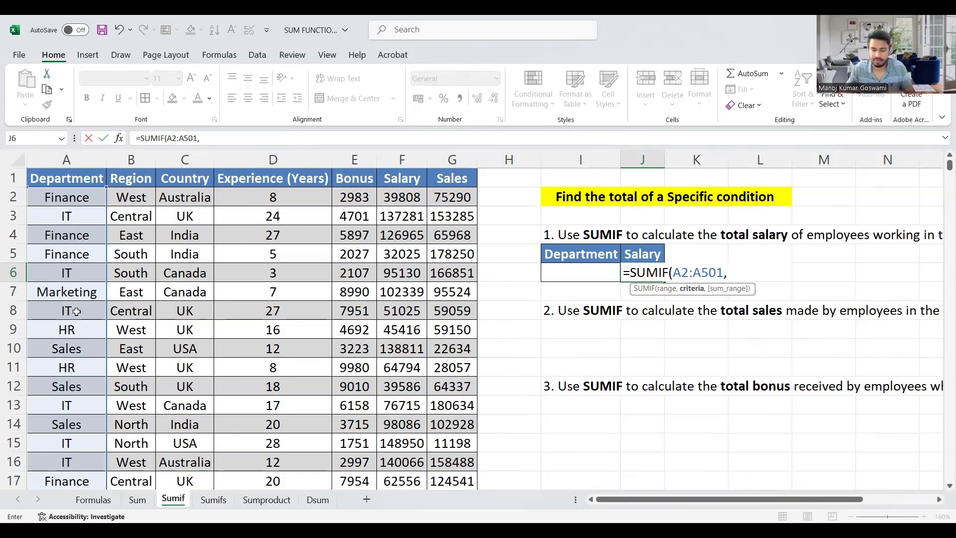
pyautogui.write('"')
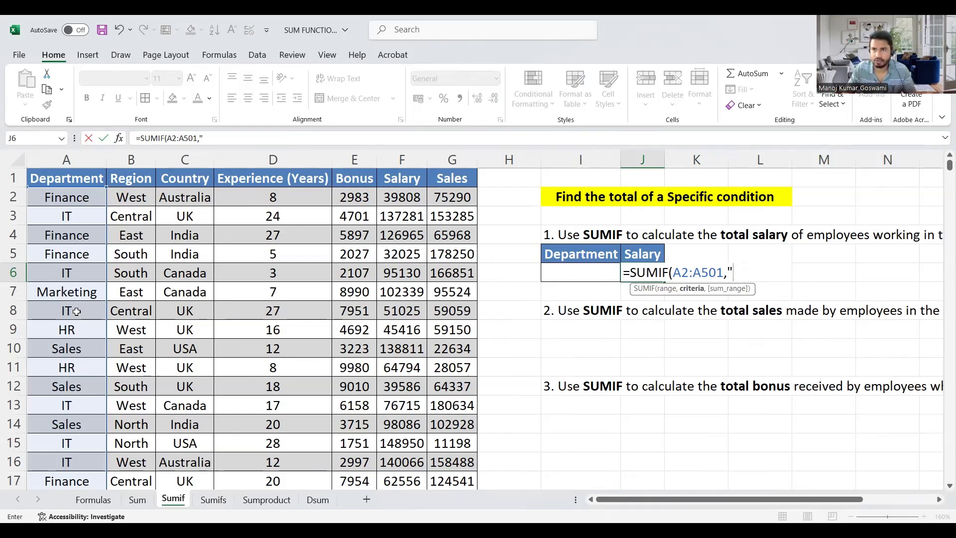
pyautogui.write('sA')
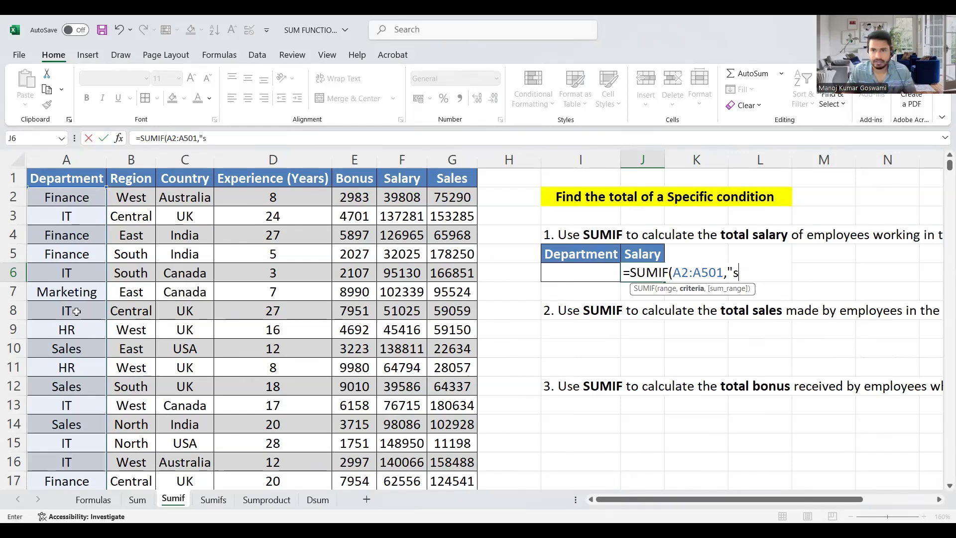
pyautogui.press('BackSpace')
pyautogui.press('BackSpace')
pyautogui.write('S')
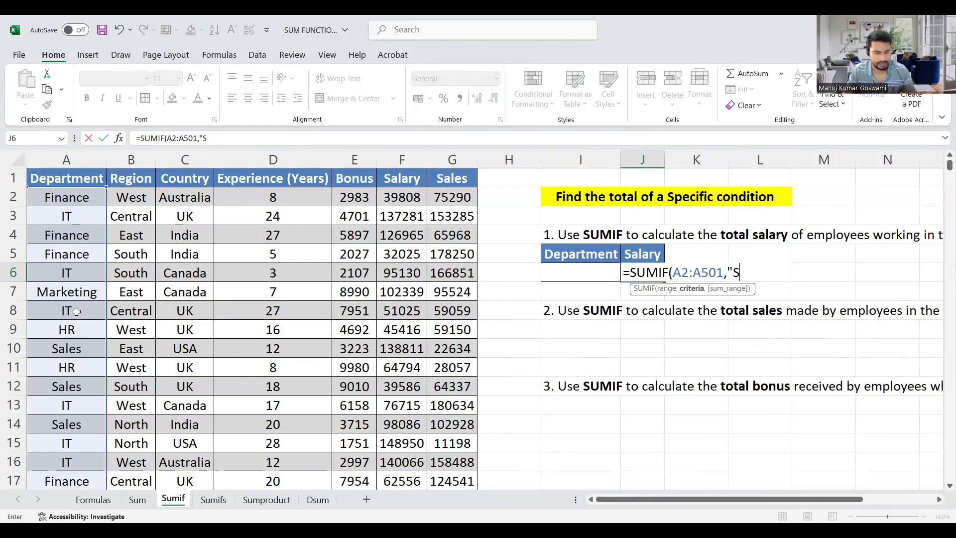
pyautogui.write('ales')
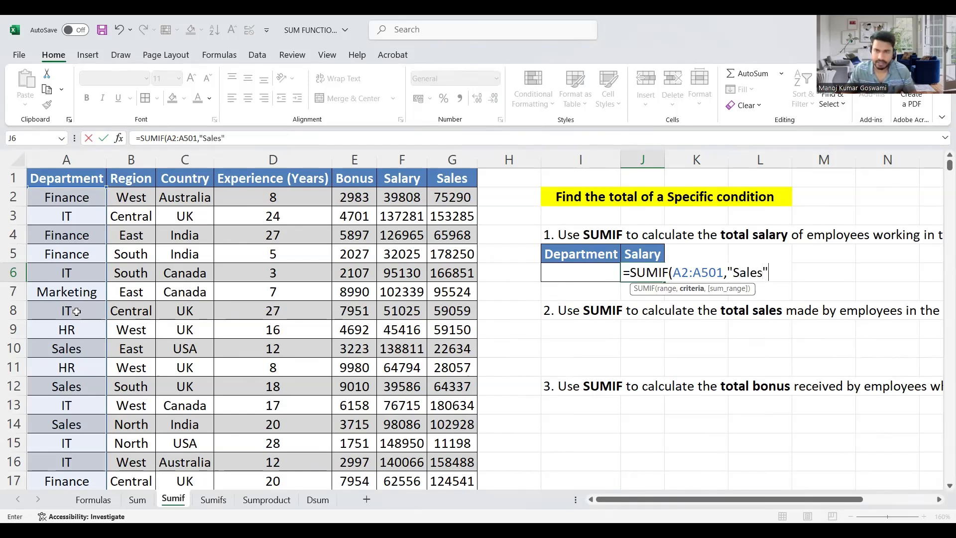
pyautogui.write('",')
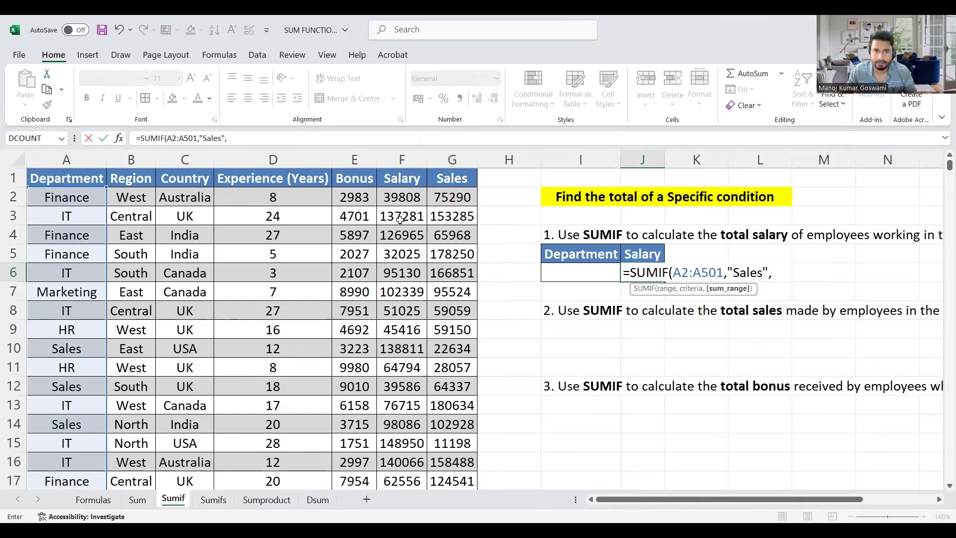
# Step: Set the Salary data F2:F501 as the sum range and complete the SUMIF formula in J6
pyautogui.click(400, 196)
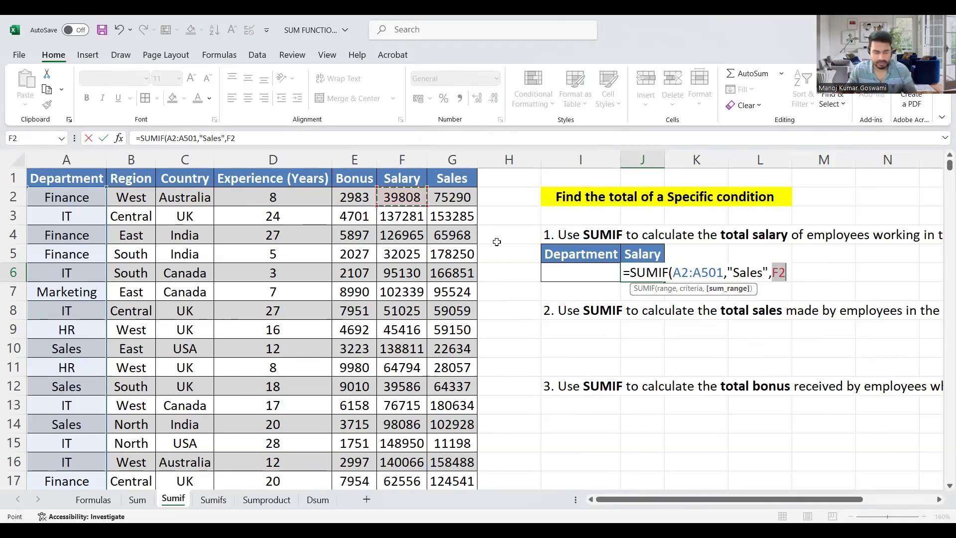
pyautogui.hotkey('ctrl', 'shift', 'Down')
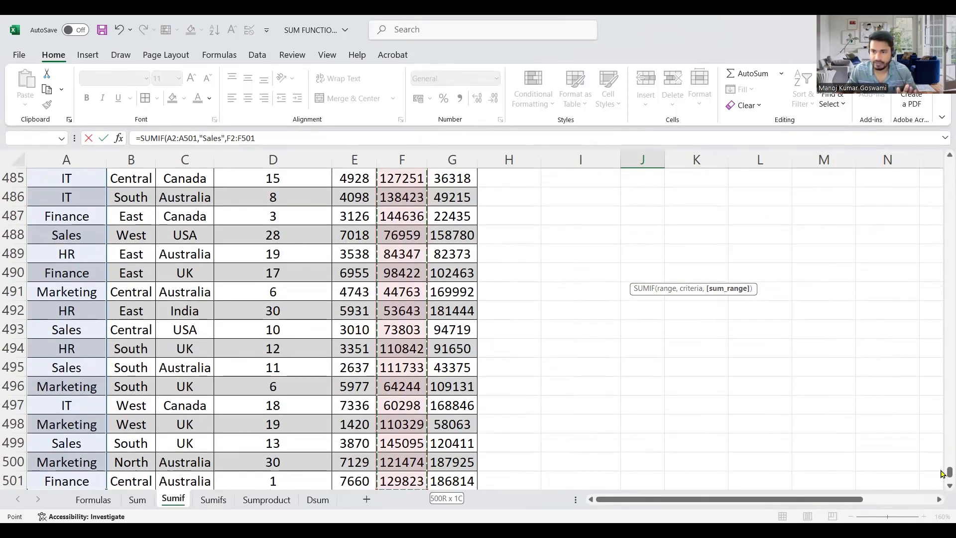
pyautogui.moveTo(943, 473); pyautogui.dragTo(946, 156)
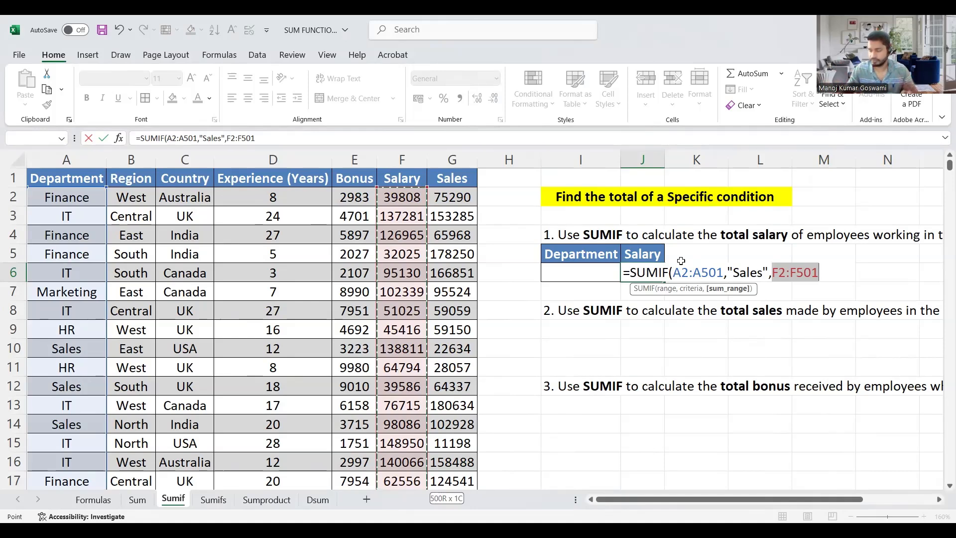
pyautogui.press('Return')
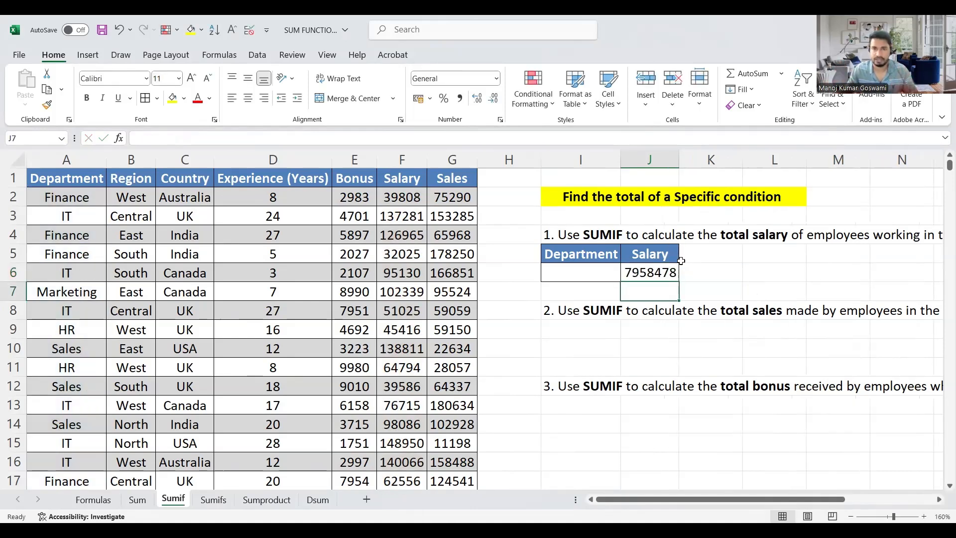
# Step: Change the criterion in J6's SUMIF formula to "IT"
pyautogui.click(655, 271)
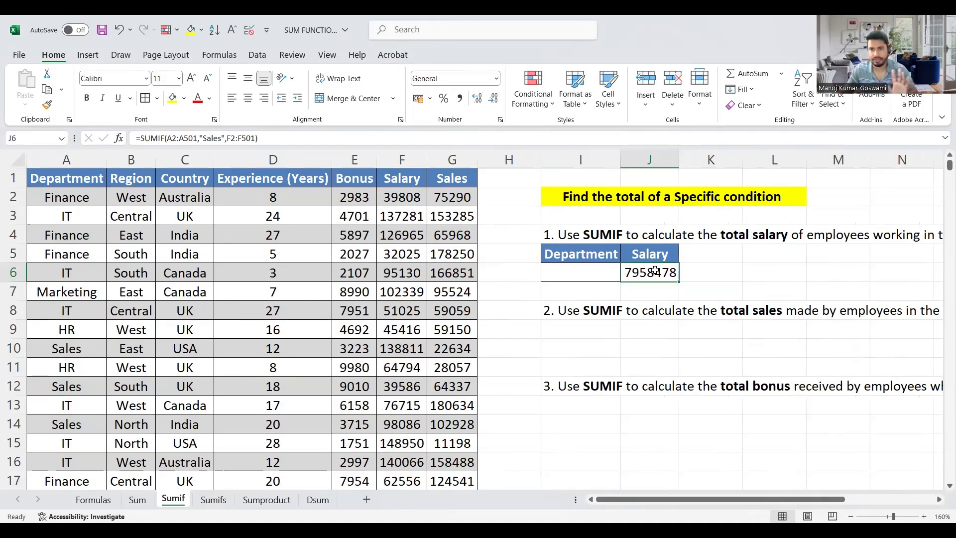
pyautogui.doubleClick(662, 273)
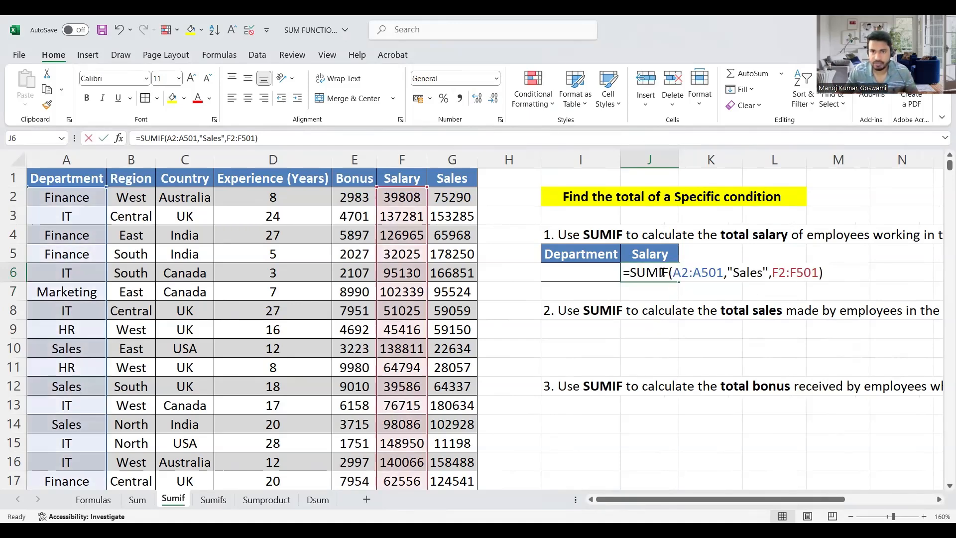
pyautogui.click(742, 275)
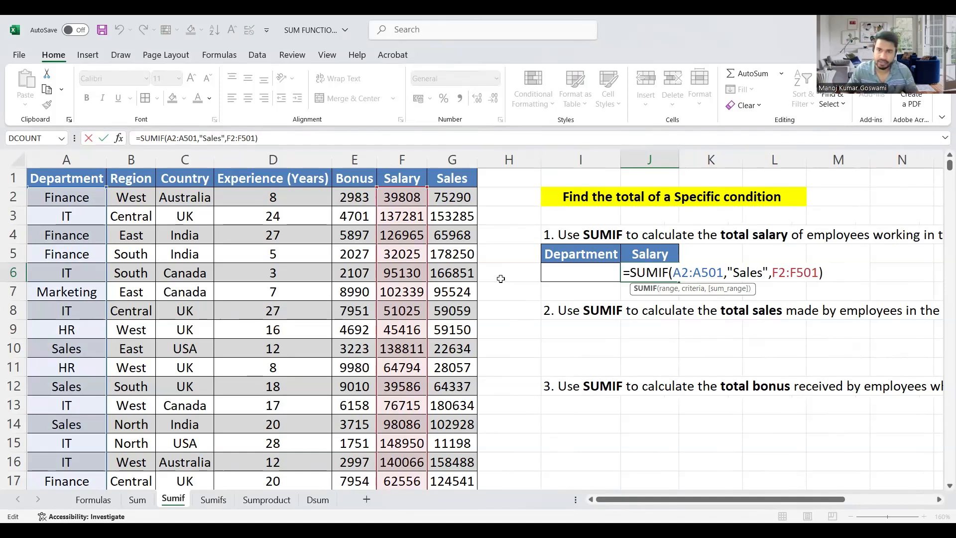
pyautogui.press('BackSpace')
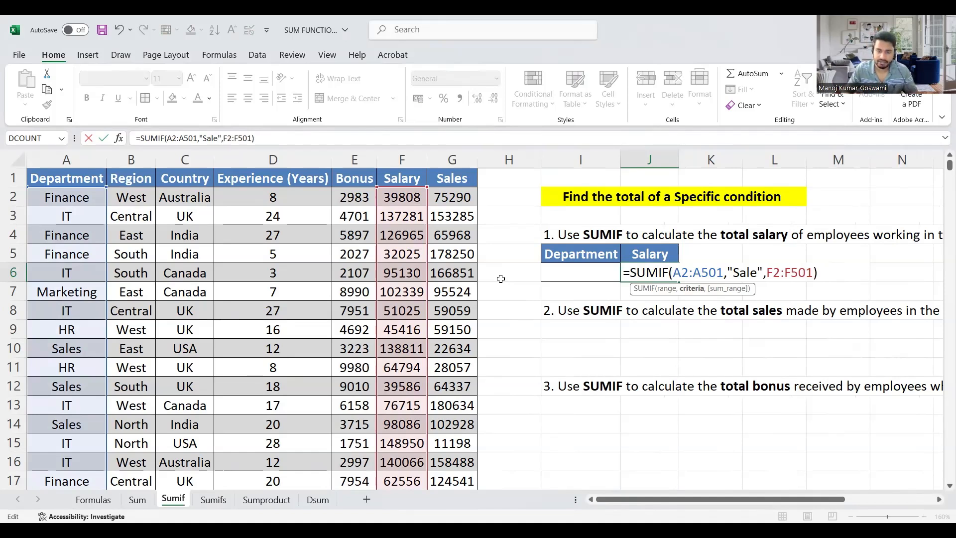
pyautogui.press('BackSpace')
pyautogui.press('BackSpace')
pyautogui.press('BackSpace')
pyautogui.press('BackSpace')
pyautogui.write('IT')
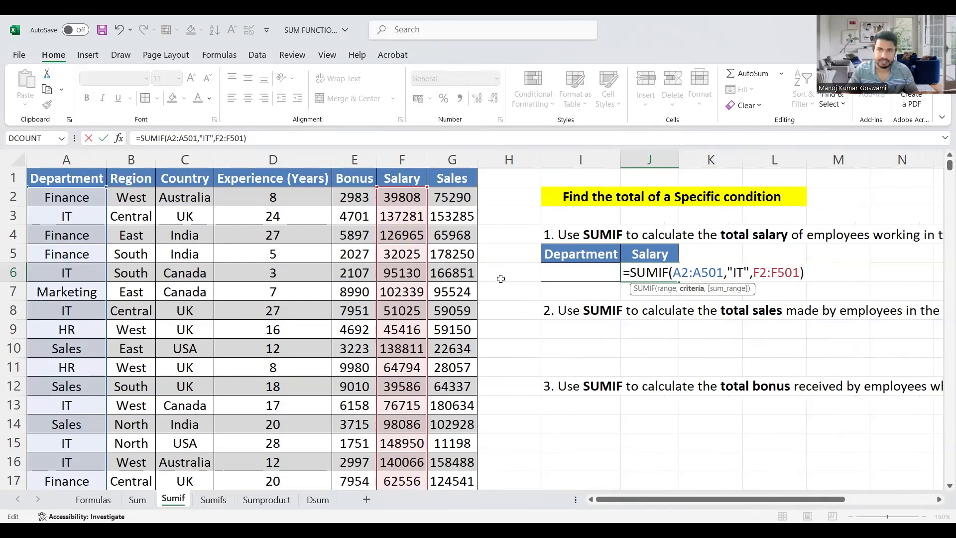
pyautogui.press('Return')
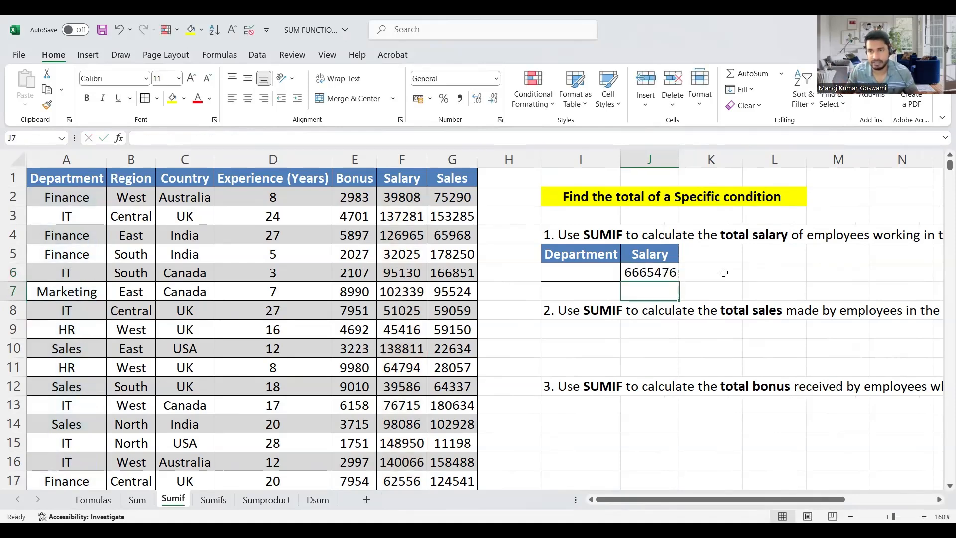
# Step: Replace the typed criterion in J6's SUMIF formula with a reference to the Department cell I6
pyautogui.click(673, 271)
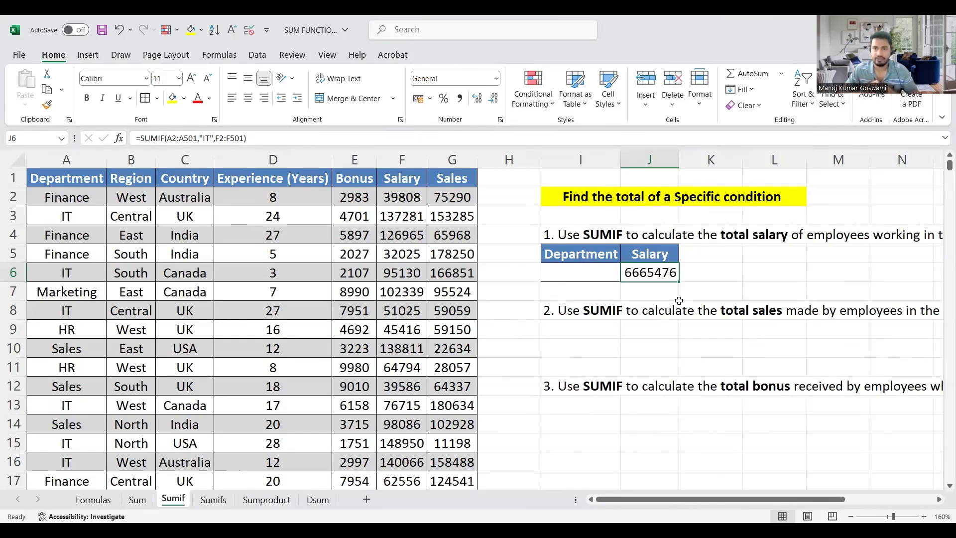
pyautogui.doubleClick(663, 273)
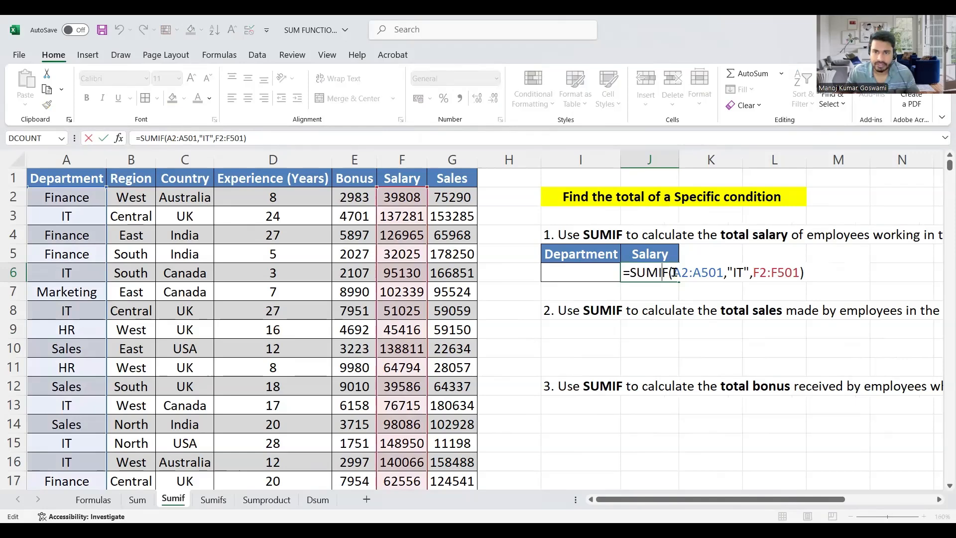
pyautogui.click(743, 272)
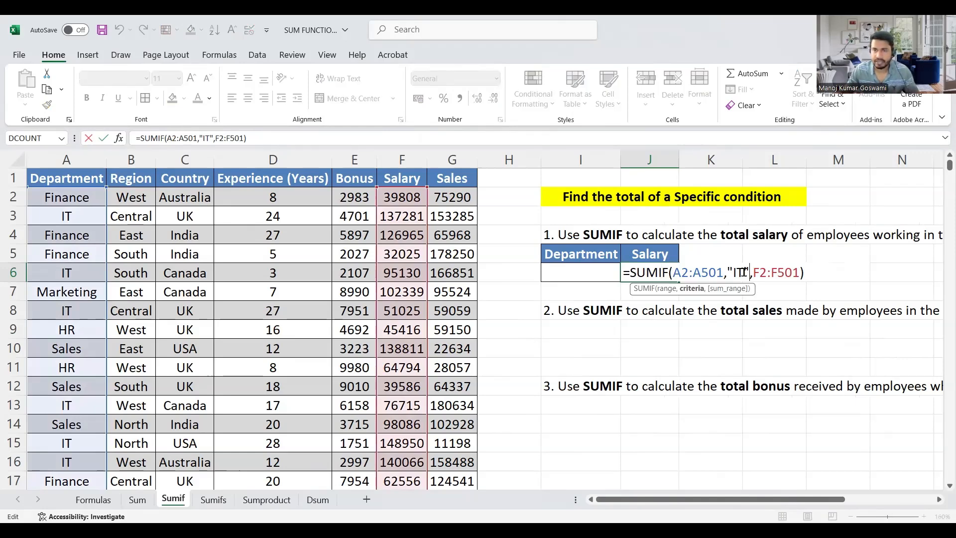
pyautogui.press('BackSpace')
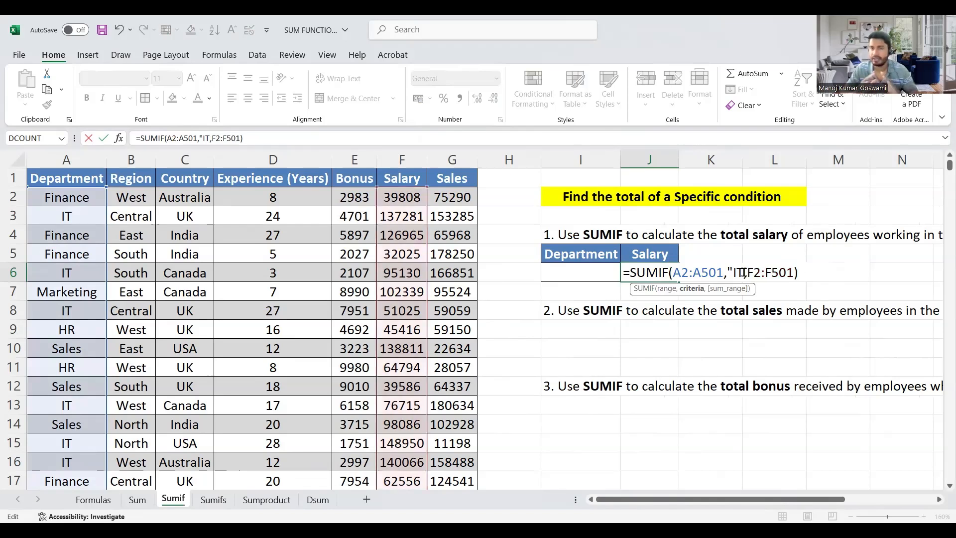
pyautogui.press('BackSpace')
pyautogui.press('BackSpace')
pyautogui.press('BackSpace')
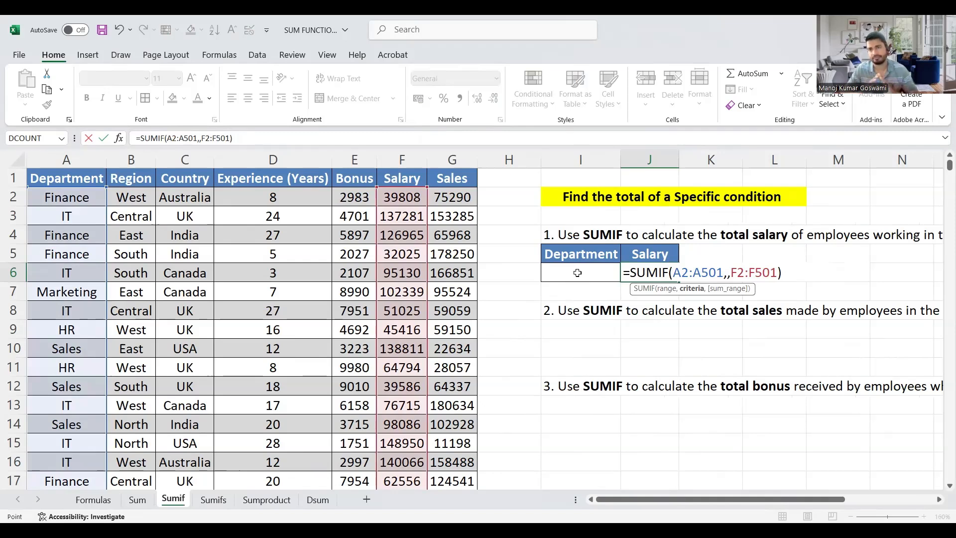
pyautogui.click(578, 273)
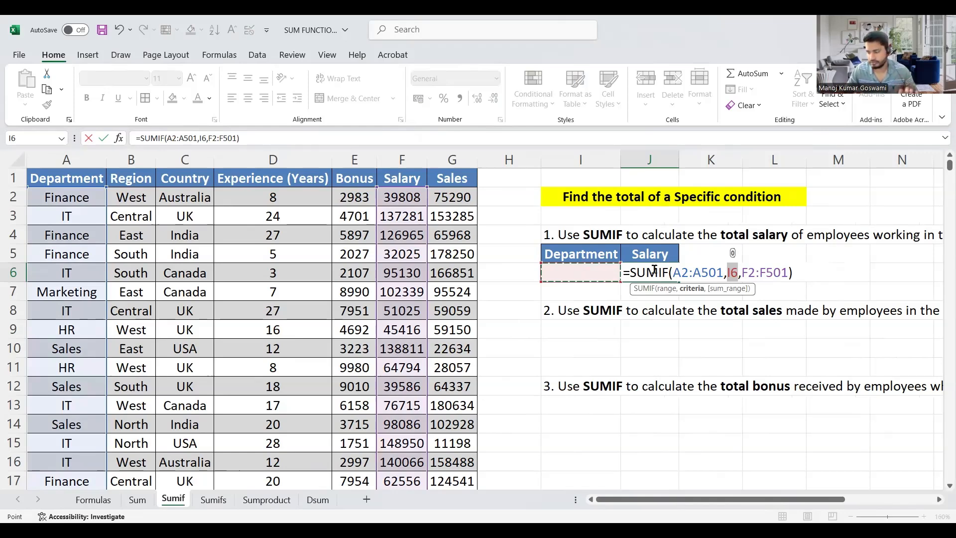
pyautogui.press('Return')
# Step: Enter Finance as the department criterion in I6
pyautogui.click(587, 271)
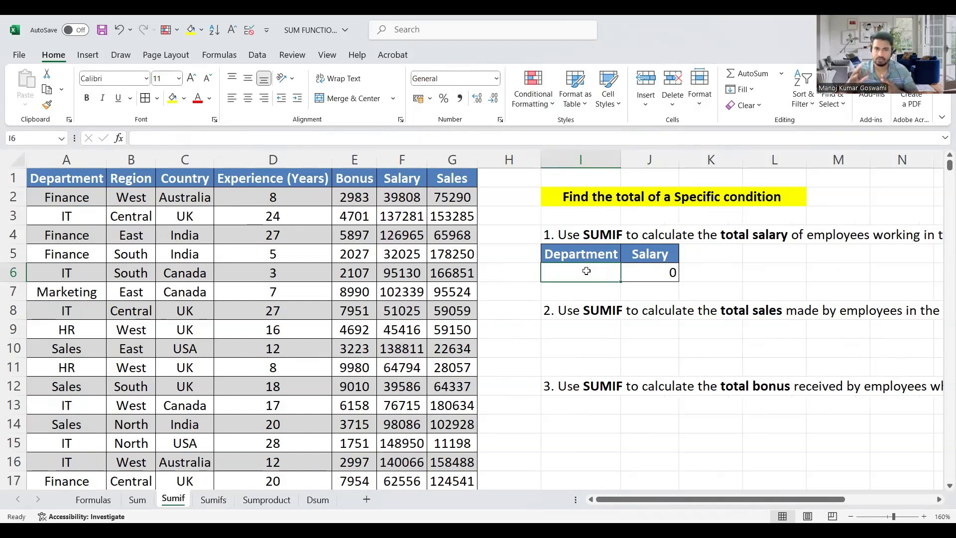
pyautogui.write('F')
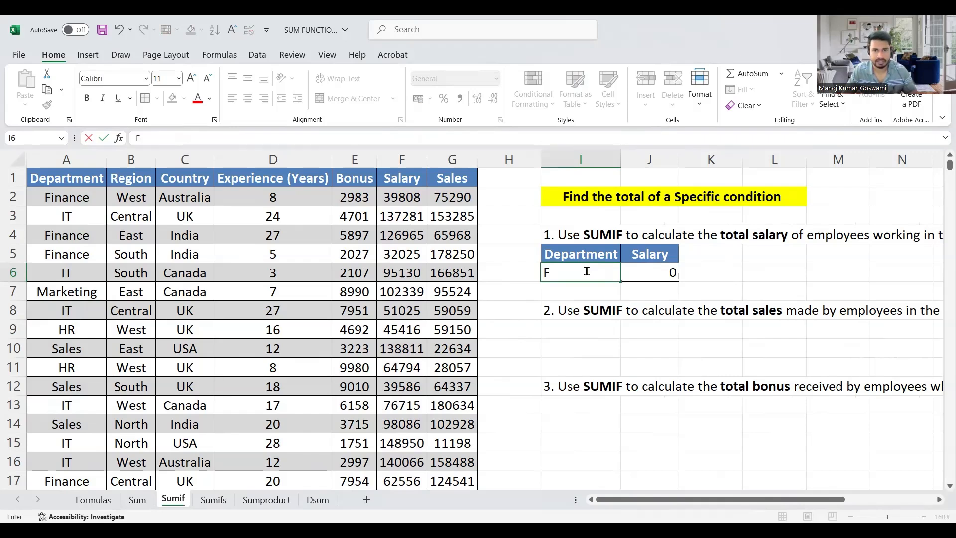
pyautogui.write('inance')
pyautogui.press('Return')
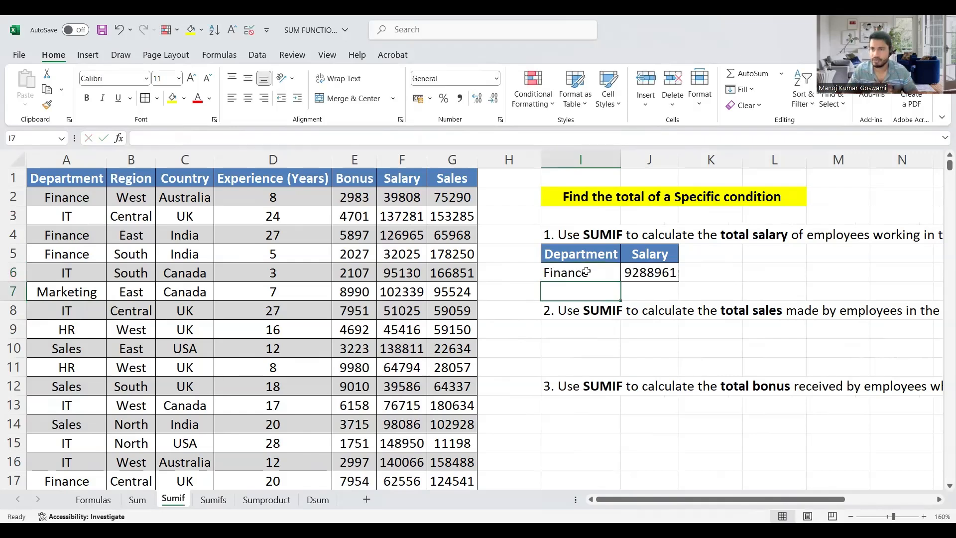
# Step: Change the department criterion in I6 to IT
pyautogui.click(586, 272)
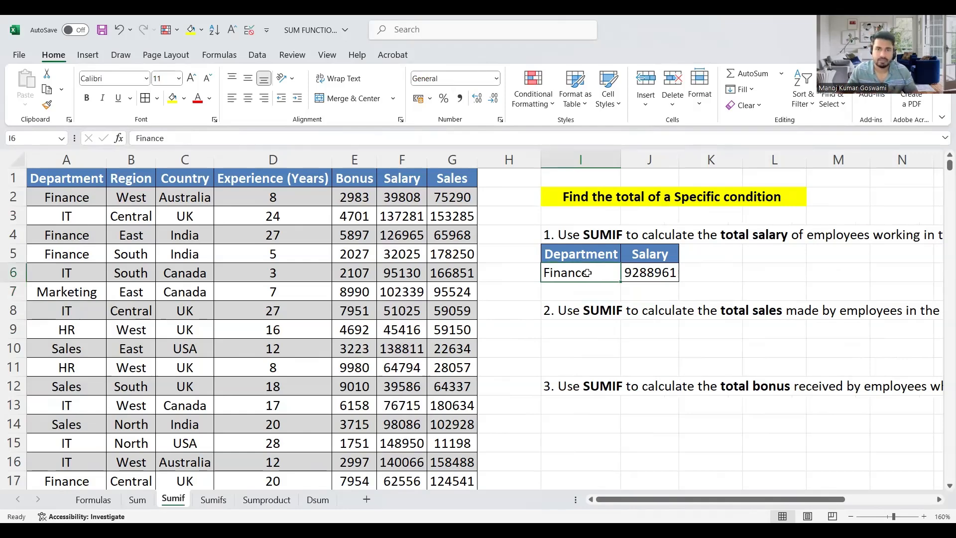
pyautogui.write('I')
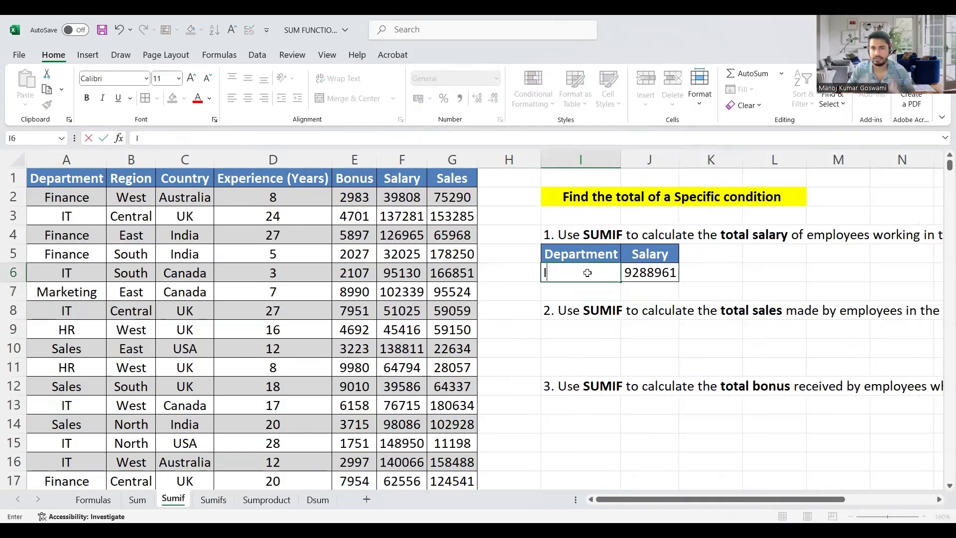
pyautogui.write('T')
pyautogui.press('Return')
# Step: Change the department criterion in I6 to HR
pyautogui.click(584, 272)
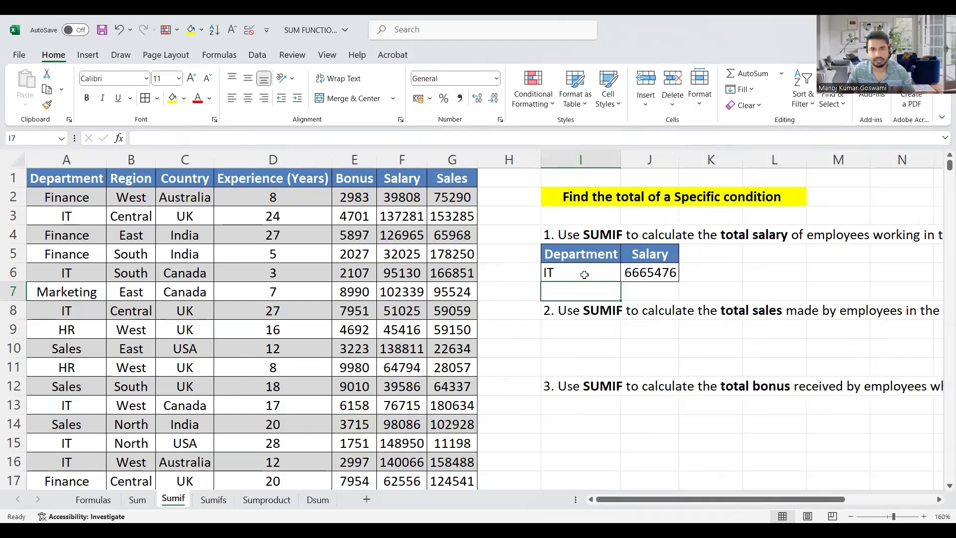
pyautogui.write('Hr')
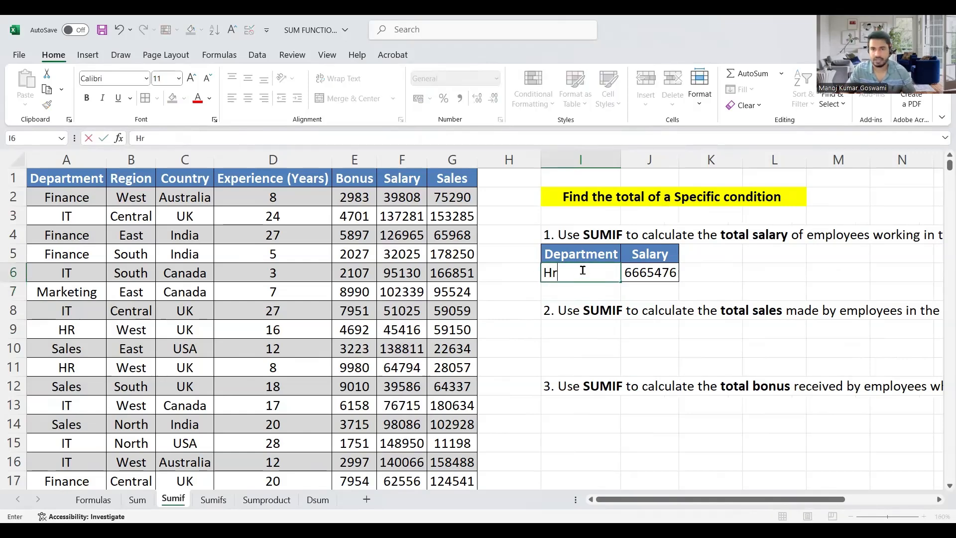
pyautogui.press('Return')
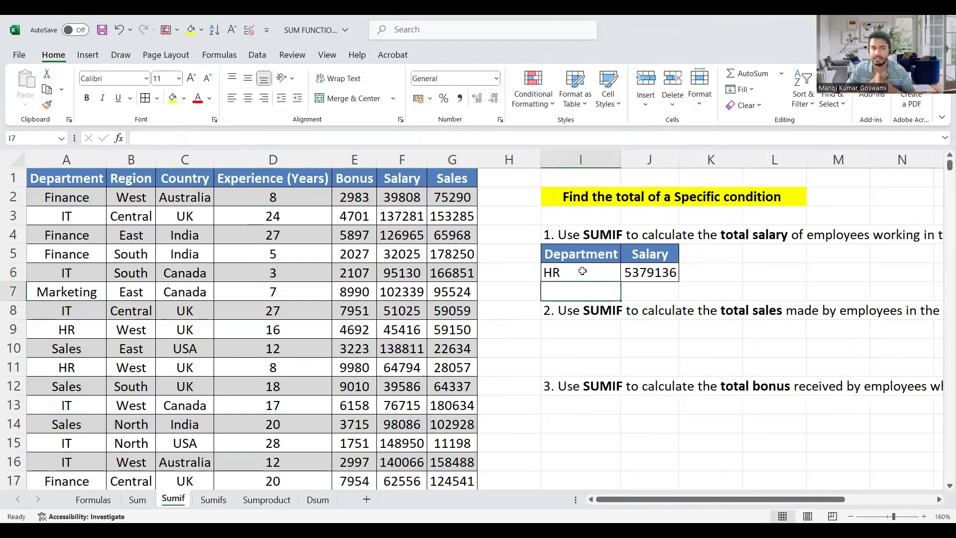
# Step: Copy the Operations department from A26 into the criterion cell I6 and check the SUMIF formula in J6
pyautogui.scroll(-8, 135, 264)
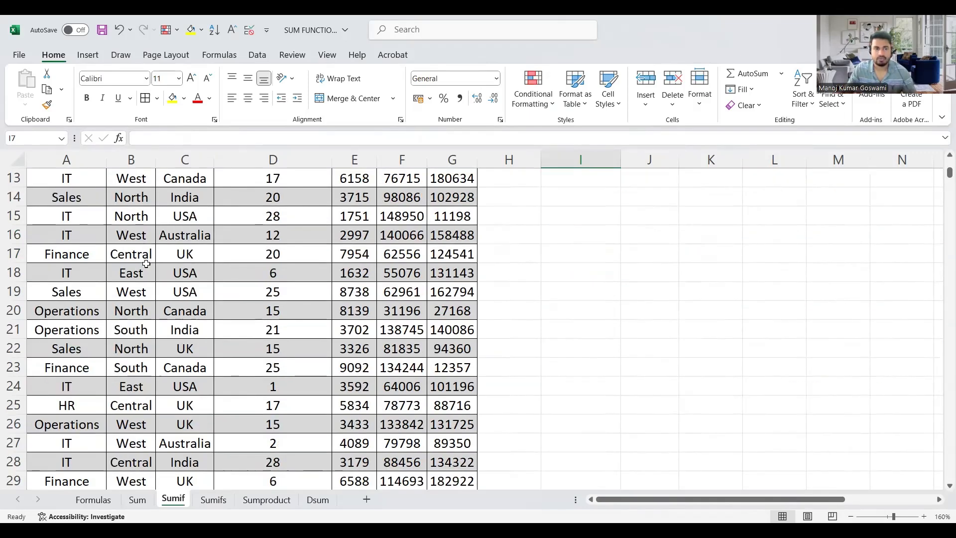
pyautogui.scroll(-1, 105, 301)
pyautogui.click(86, 203)
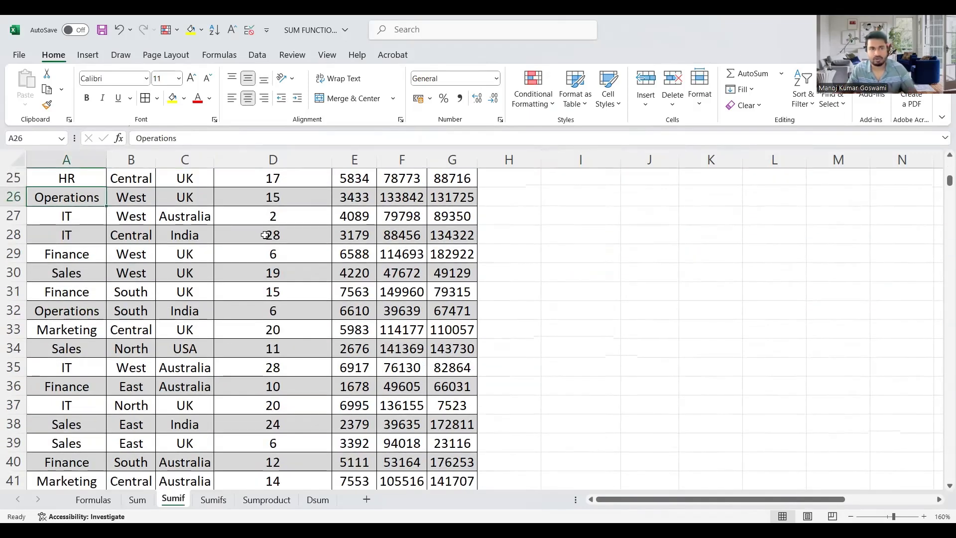
pyautogui.hotkey('ctrl', 'c')
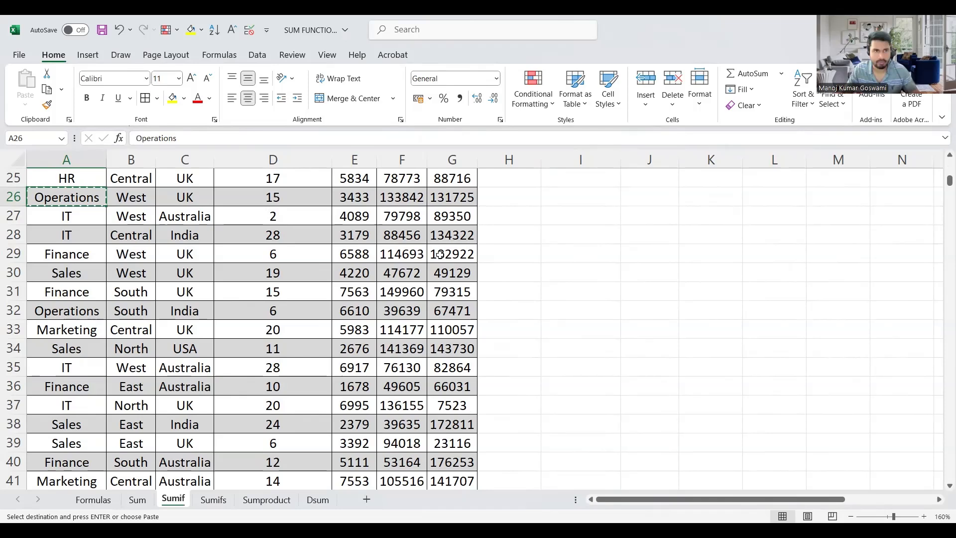
pyautogui.scroll(8, 694, 252)
pyautogui.click(594, 269)
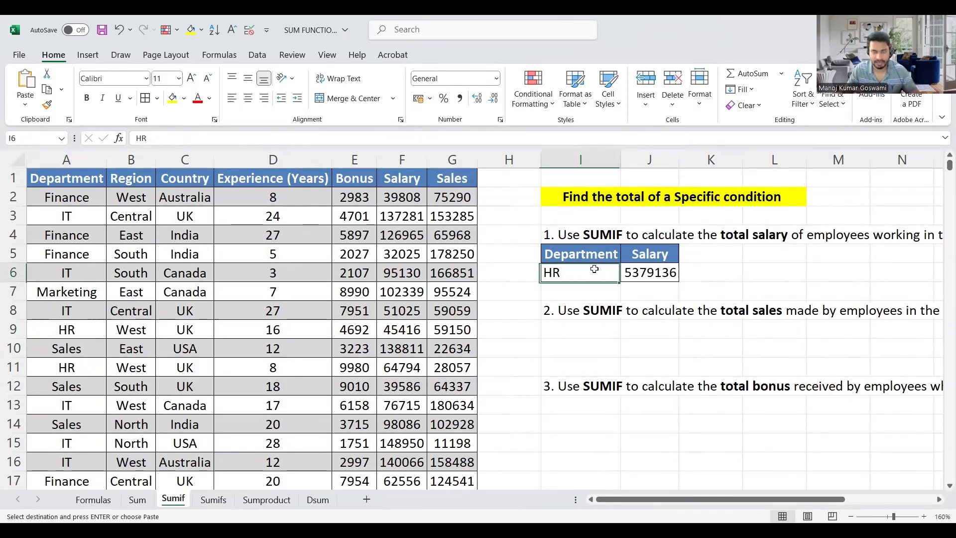
pyautogui.hotkey('ctrl', 'v')
pyautogui.click(656, 277)
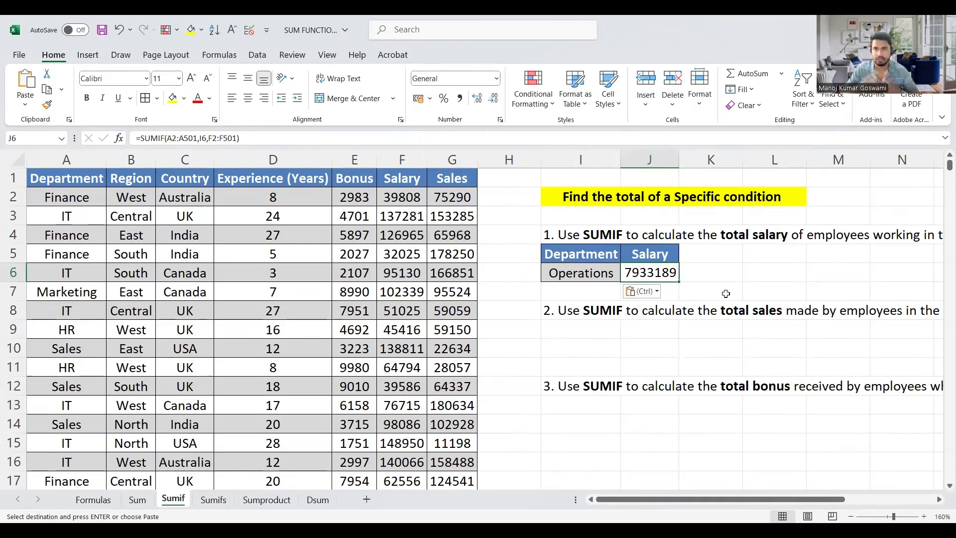
pyautogui.doubleClick(660, 277)
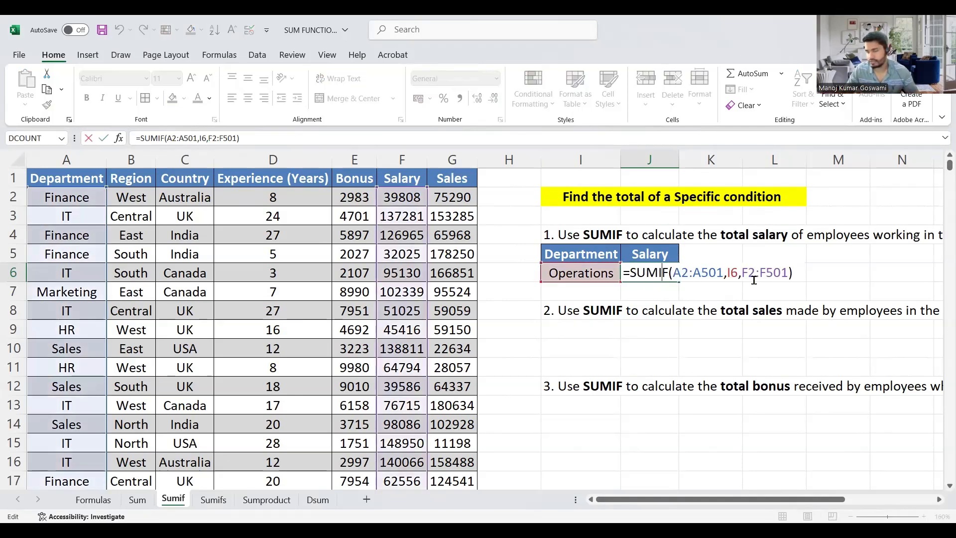
pyautogui.press('Return')
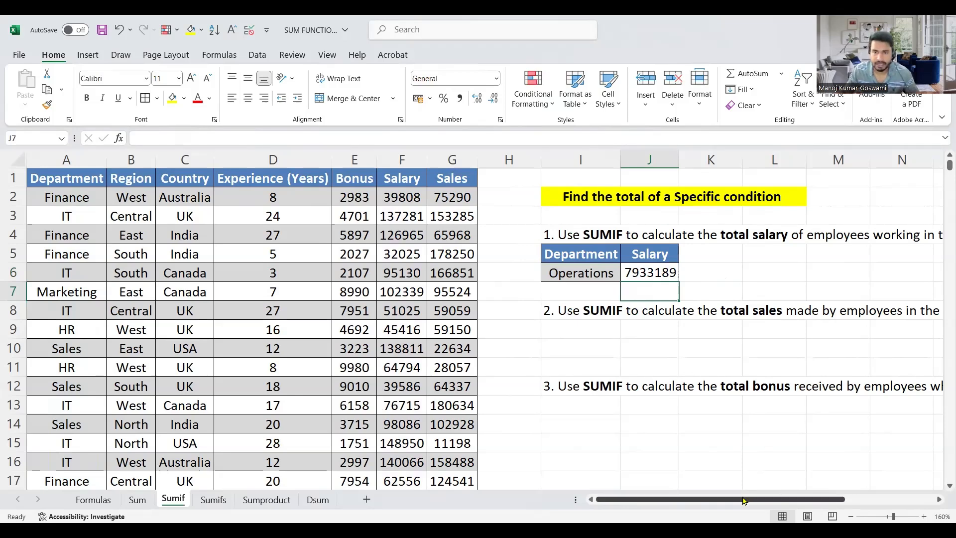
# Step: Read the full wording of the SUMIF tasks, especially the total bonus for more than 10 years of experience
pyautogui.moveTo(745, 500); pyautogui.dragTo(782, 501)
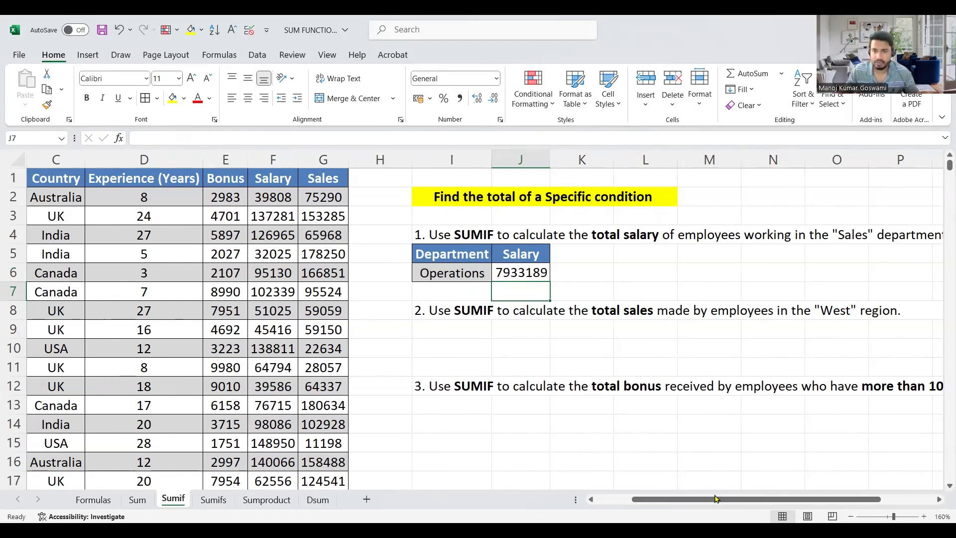
pyautogui.moveTo(716, 499); pyautogui.dragTo(724, 502)
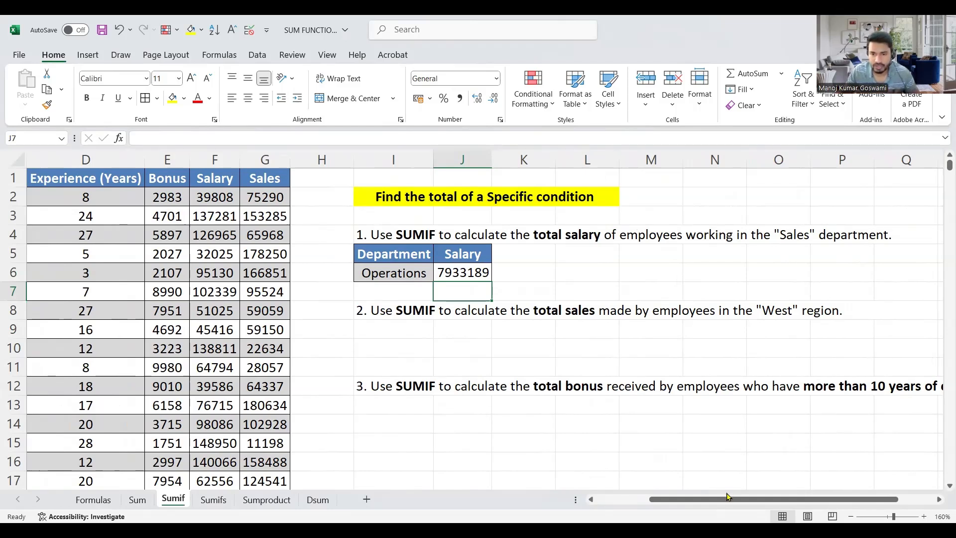
pyautogui.moveTo(728, 500); pyautogui.dragTo(745, 500)
pyautogui.click(700, 393)
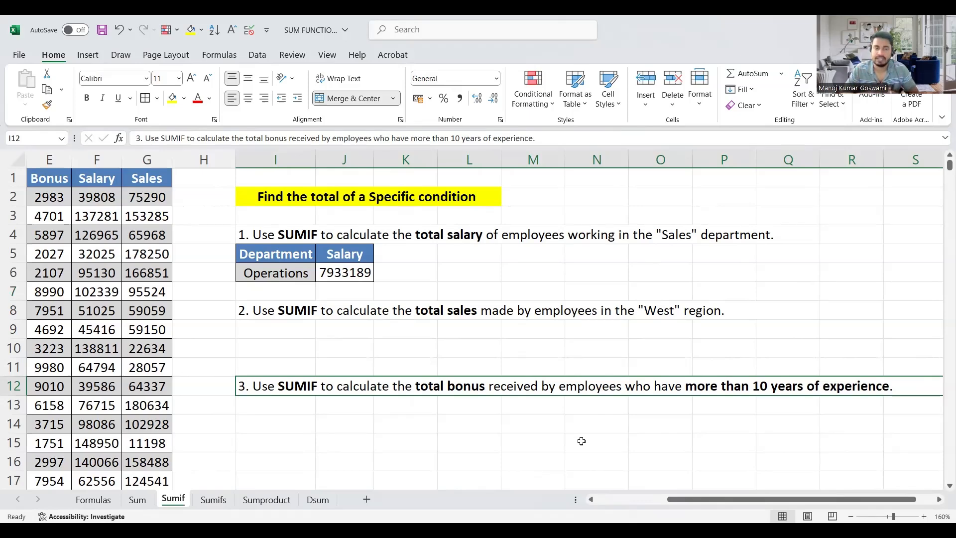
pyautogui.click(276, 424)
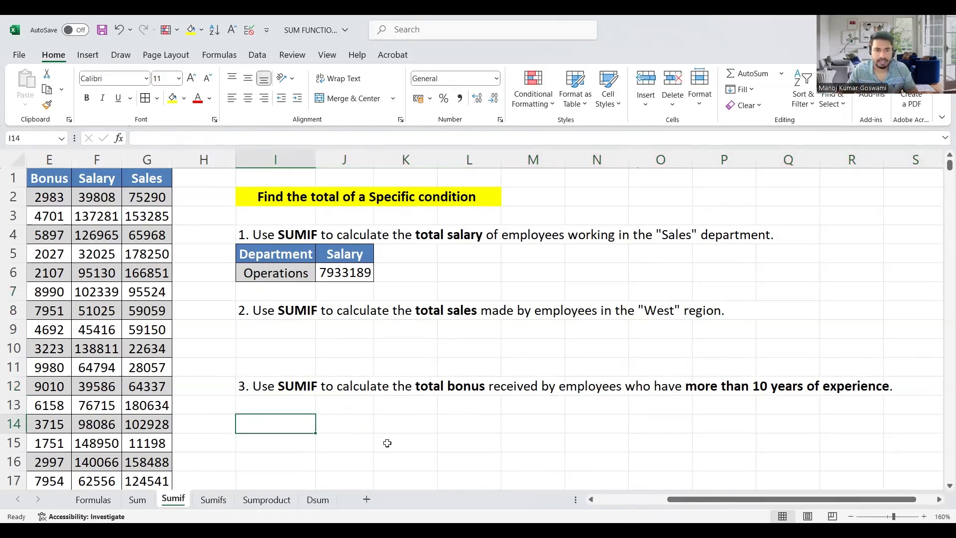
pyautogui.moveTo(702, 494); pyautogui.dragTo(631, 495)
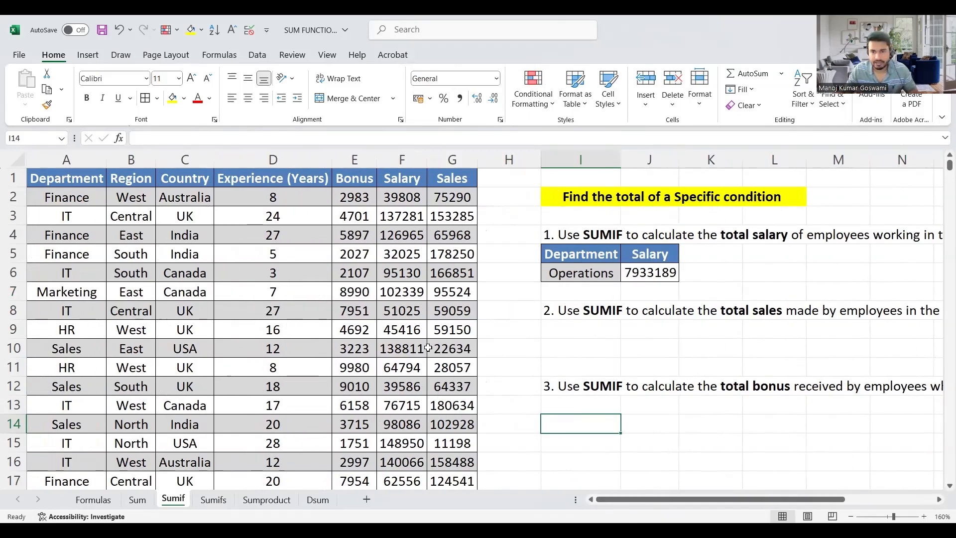
pyautogui.moveTo(670, 500); pyautogui.dragTo(763, 500)
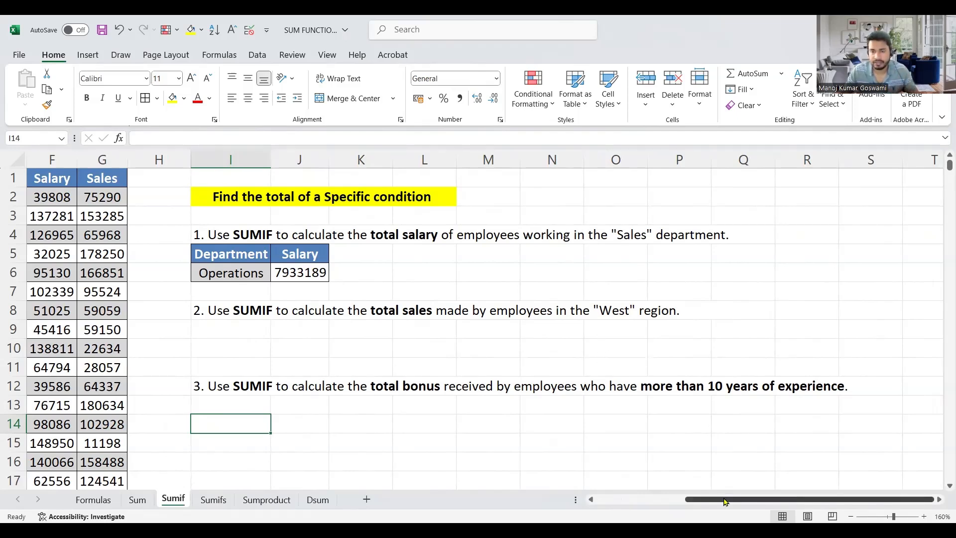
pyautogui.hscroll(-5, 725, 501)
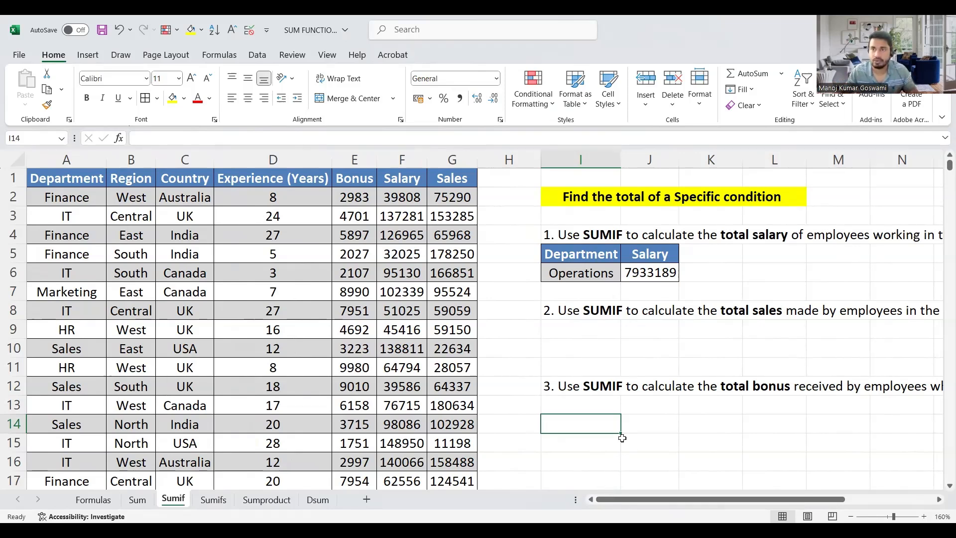
# Step: Copy the Experience (Years) and Bonus headers into I14 and J14 and fit column I's width to its contents
pyautogui.click(279, 181)
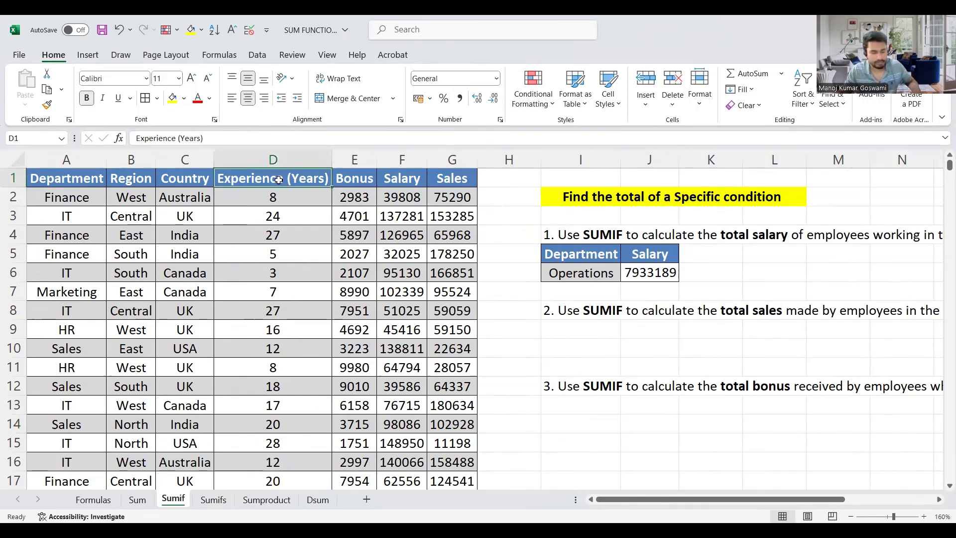
pyautogui.hotkey('ctrl', 'c')
pyautogui.click(575, 422)
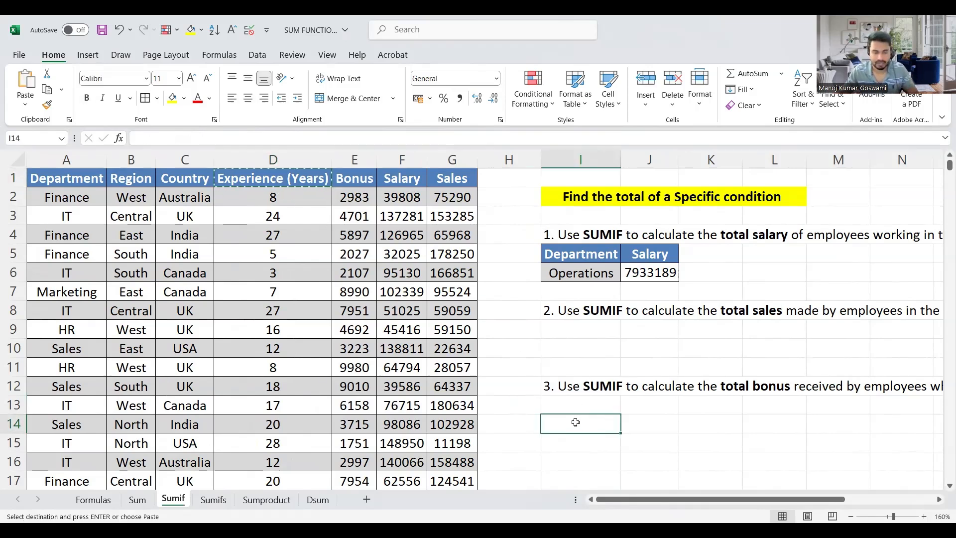
pyautogui.hotkey('ctrl', 'v')
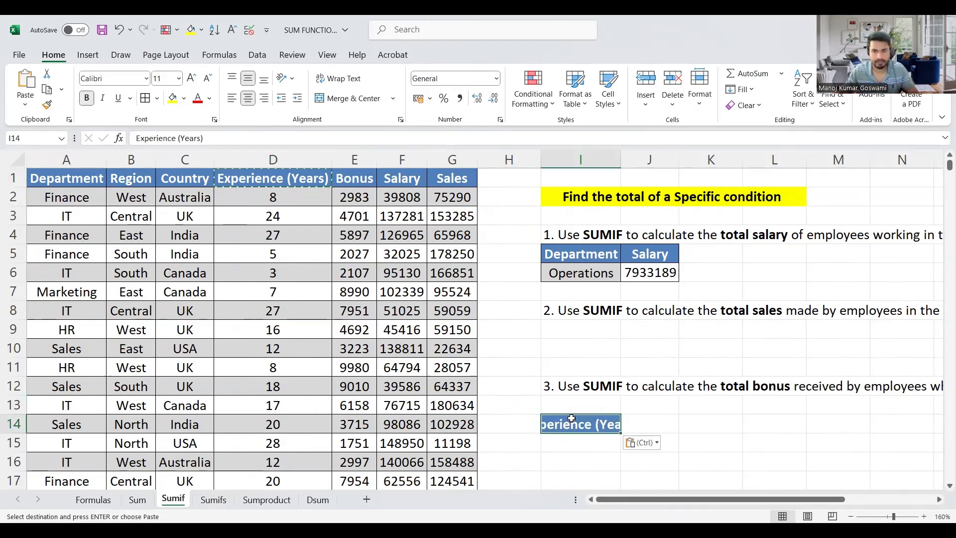
pyautogui.click(366, 178)
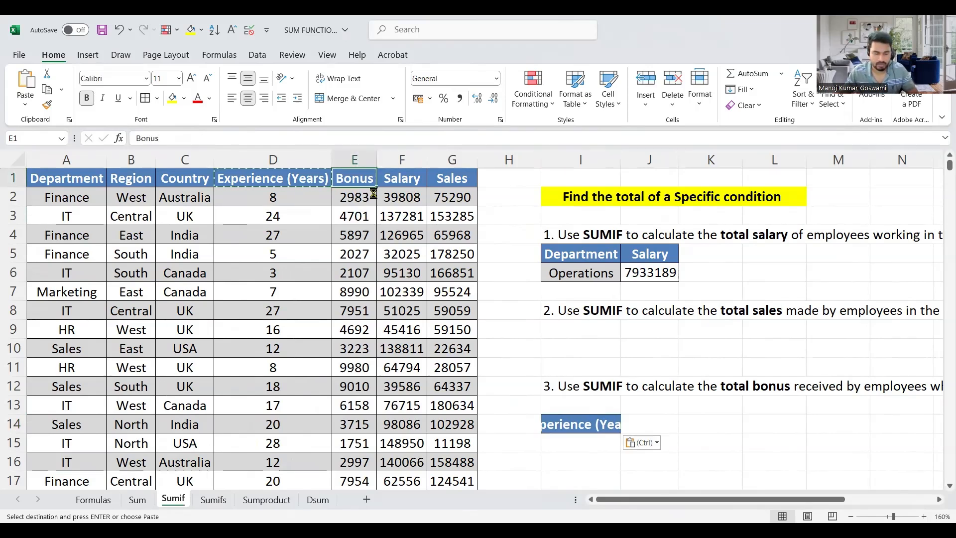
pyautogui.hotkey('ctrl', 'c')
pyautogui.click(663, 422)
pyautogui.hotkey('ctrl', 'v')
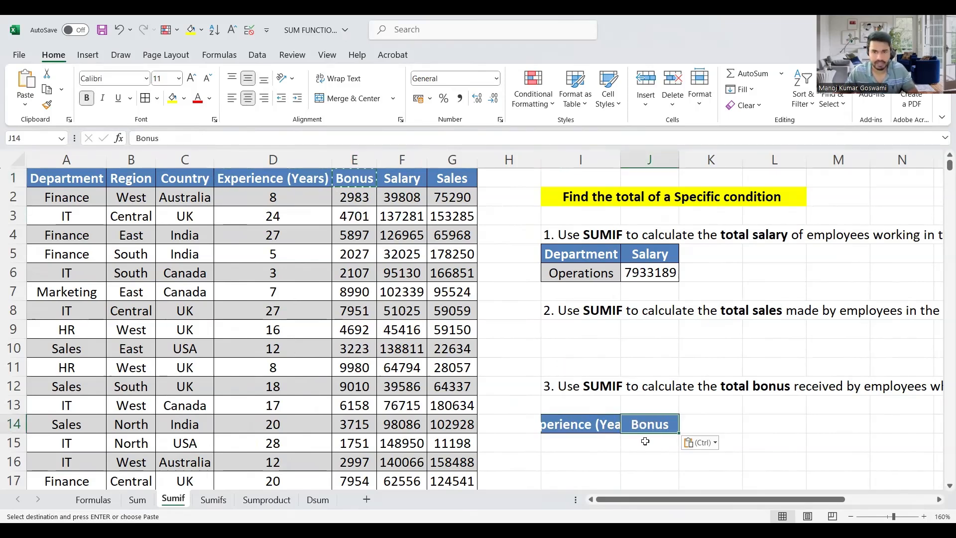
pyautogui.doubleClick(621, 160)
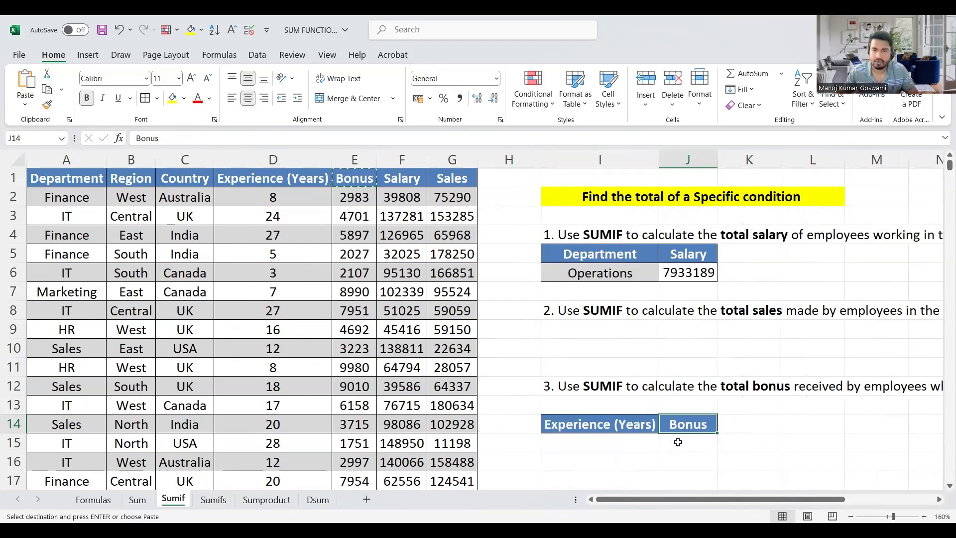
# Step: Add borders to the empty cells I15:J15 below the copied headers
pyautogui.click(677, 442)
pyautogui.click(596, 444)
pyautogui.moveTo(596, 443); pyautogui.dragTo(687, 442)
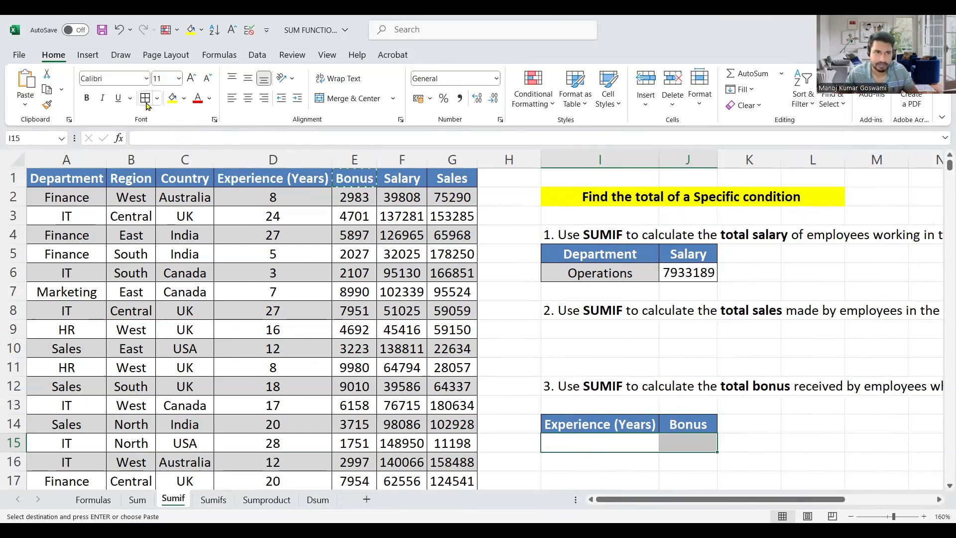
pyautogui.press('Escape')
pyautogui.press('Right')
pyautogui.press('Right')
pyautogui.press('Right')
# Step: Start a SUMIF formula in J15 with the Experience (Years) data D2:D501 as its criteria range
pyautogui.click(692, 451)
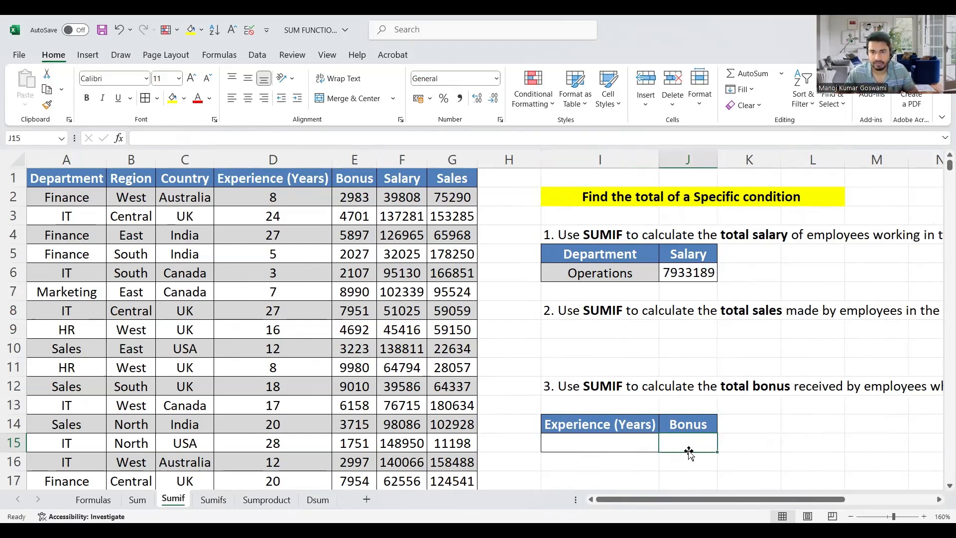
pyautogui.write('=')
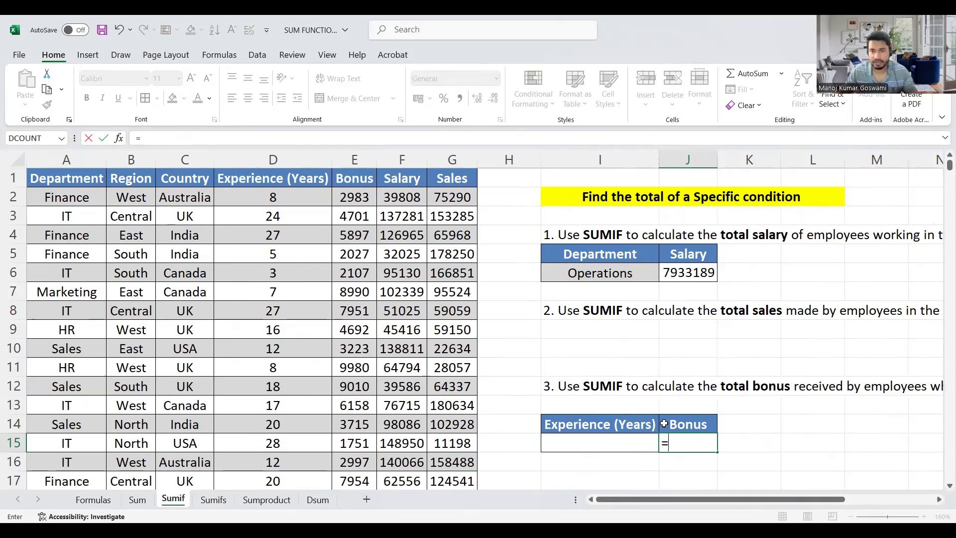
pyautogui.hscroll(3, 665, 424)
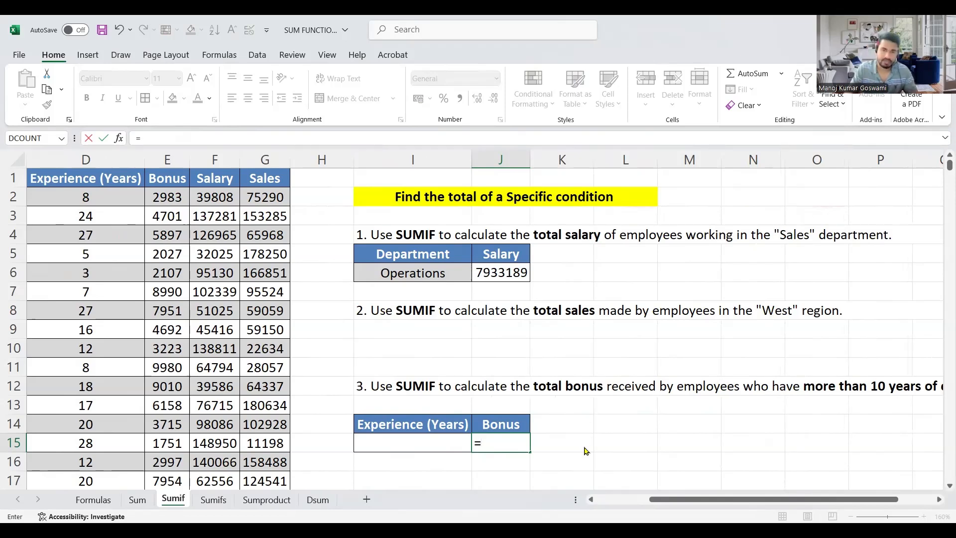
pyautogui.write('sum')
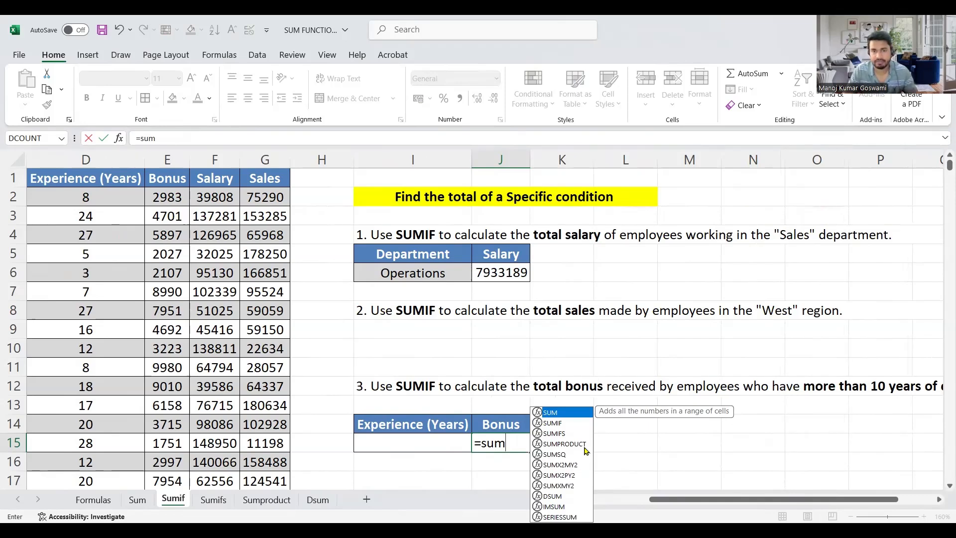
pyautogui.press('Down')
pyautogui.press('Tab')
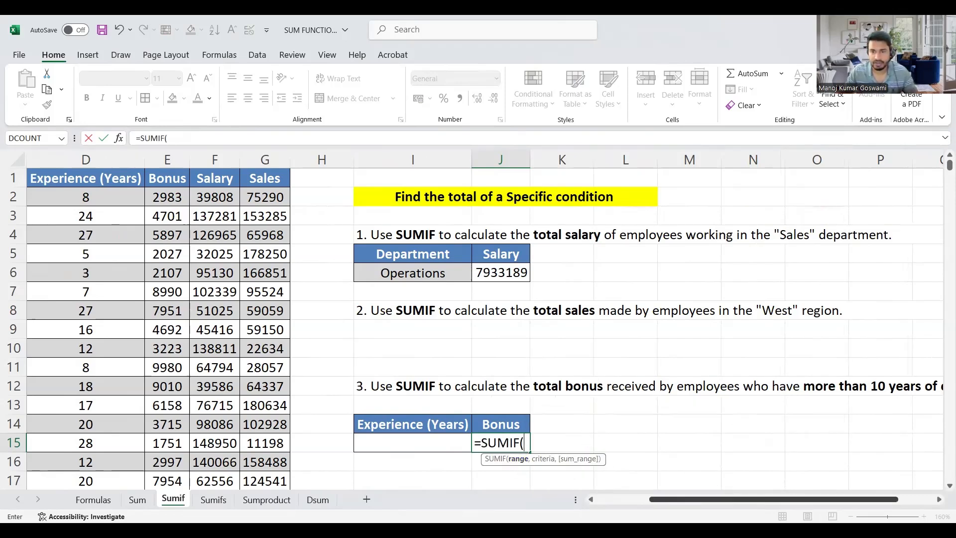
pyautogui.moveTo(762, 501); pyautogui.dragTo(684, 500)
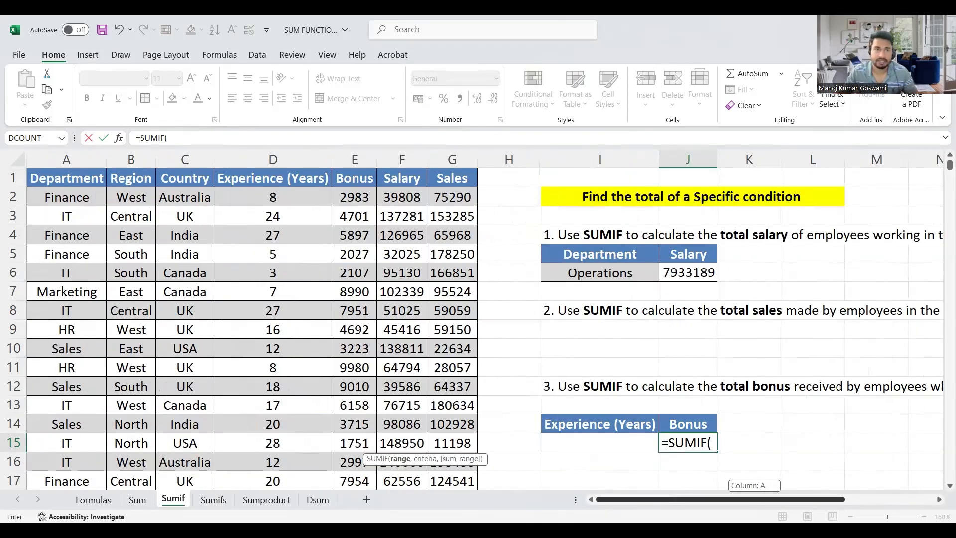
pyautogui.click(285, 205)
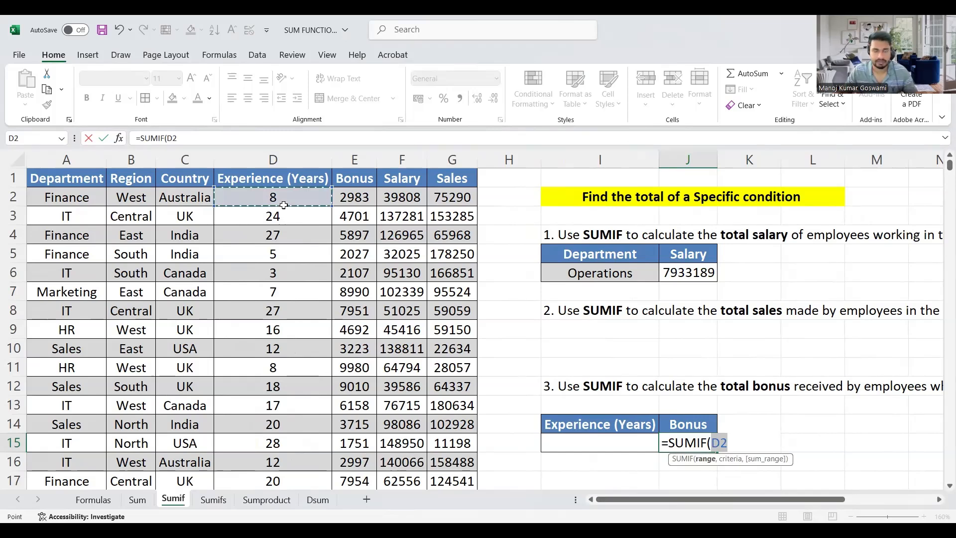
pyautogui.hotkey('ctrl', 'shift', 'Down')
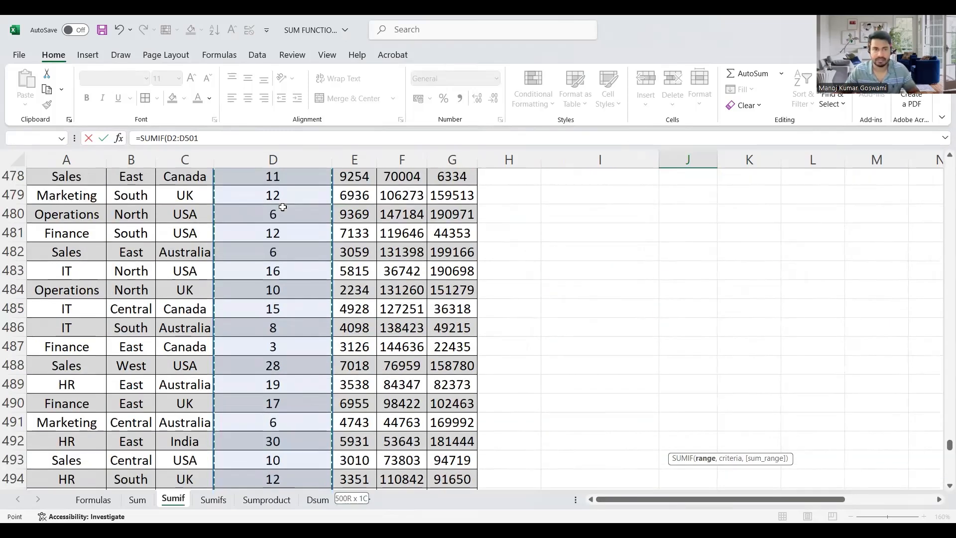
pyautogui.scroll(-2, 643, 329)
pyautogui.moveTo(949, 448); pyautogui.dragTo(948, 150)
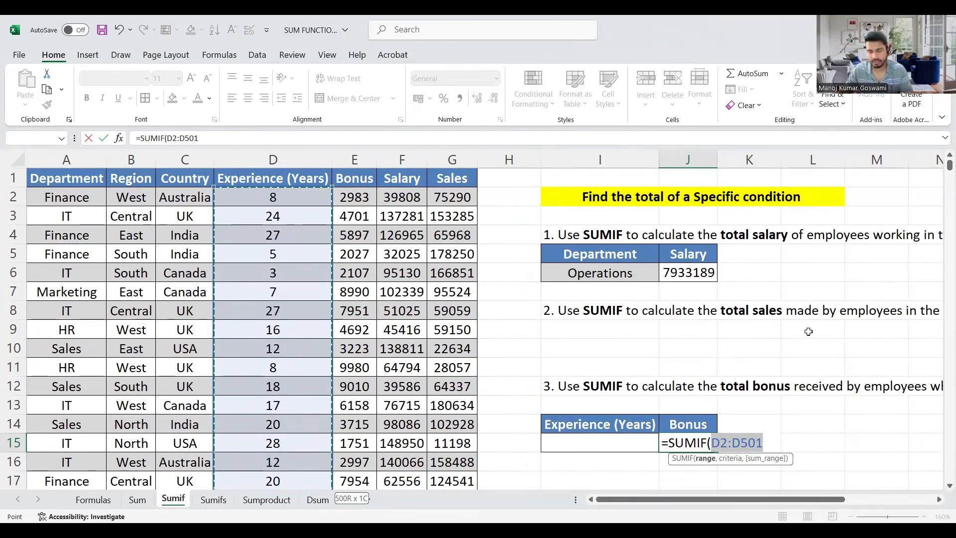
# Step: Set the criteria argument of the SUMIF formula in J15 to ">10"
pyautogui.write(',')
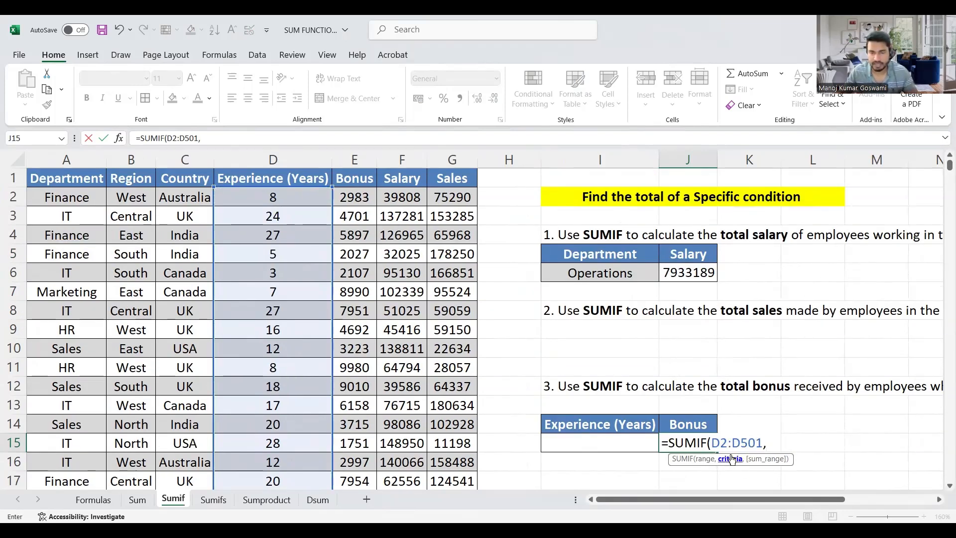
pyautogui.click(615, 445)
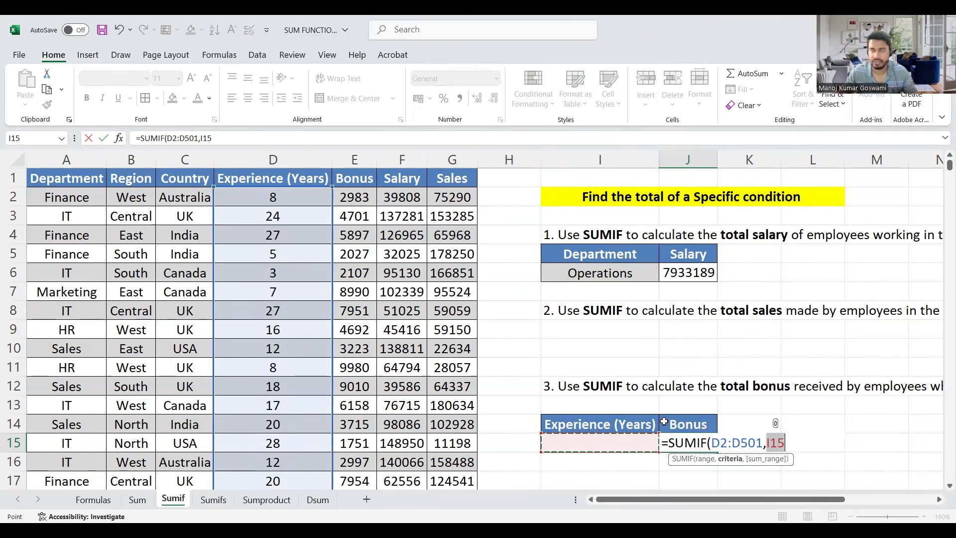
pyautogui.press('BackSpace')
pyautogui.press('BackSpace')
pyautogui.press('BackSpace')
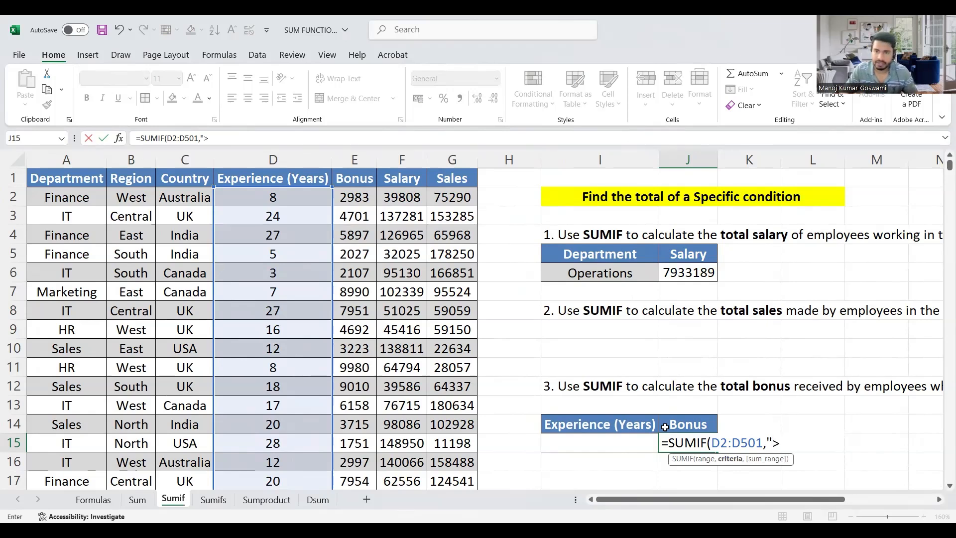
pyautogui.write('">10')
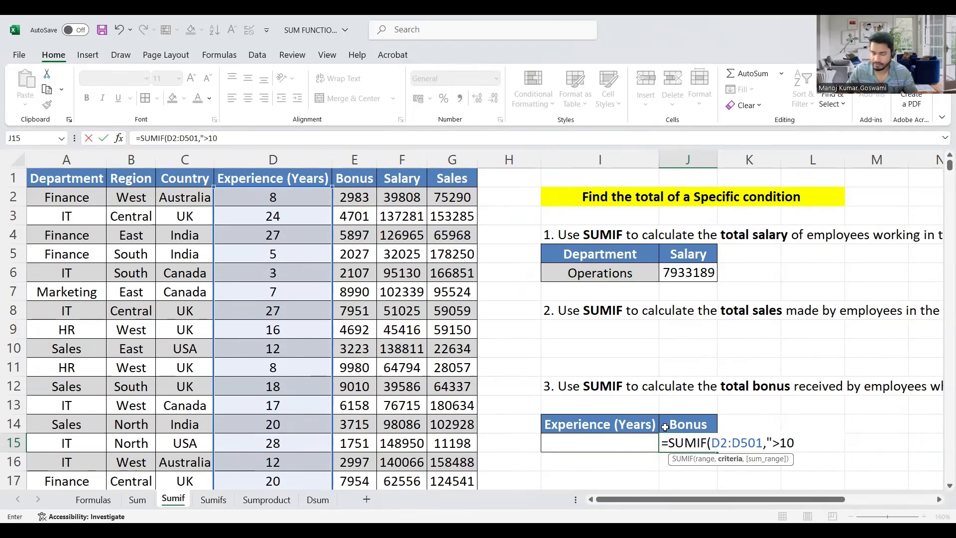
pyautogui.write('"')
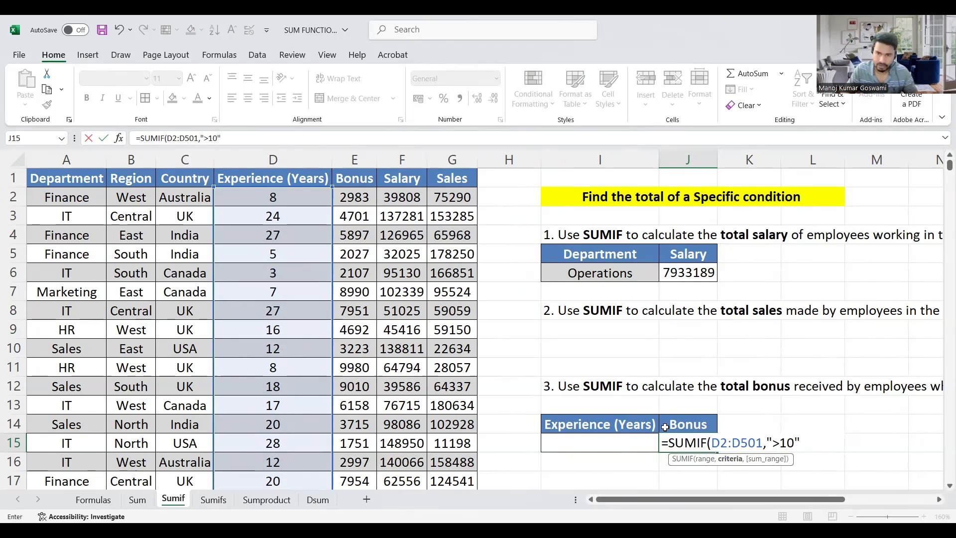
pyautogui.write(',')
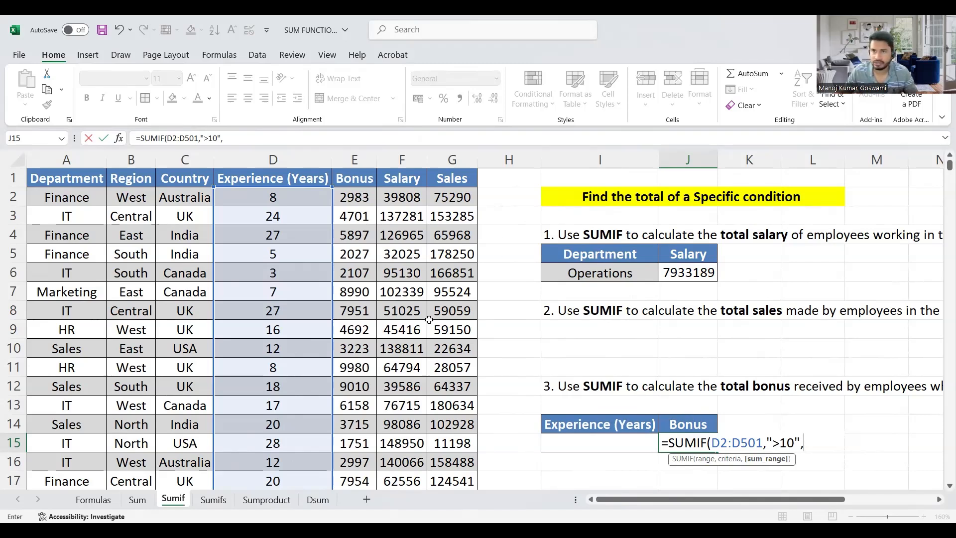
# Step: Use the Bonus data E2:E501 as the sum range and complete the SUMIF formula in J15
pyautogui.click(367, 198)
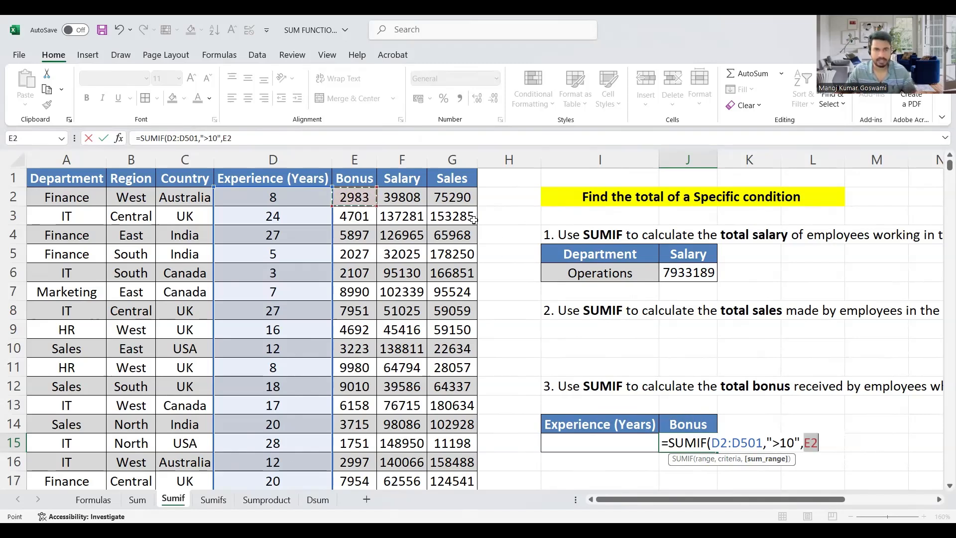
pyautogui.hotkey('ctrl', 'shift', 'Down')
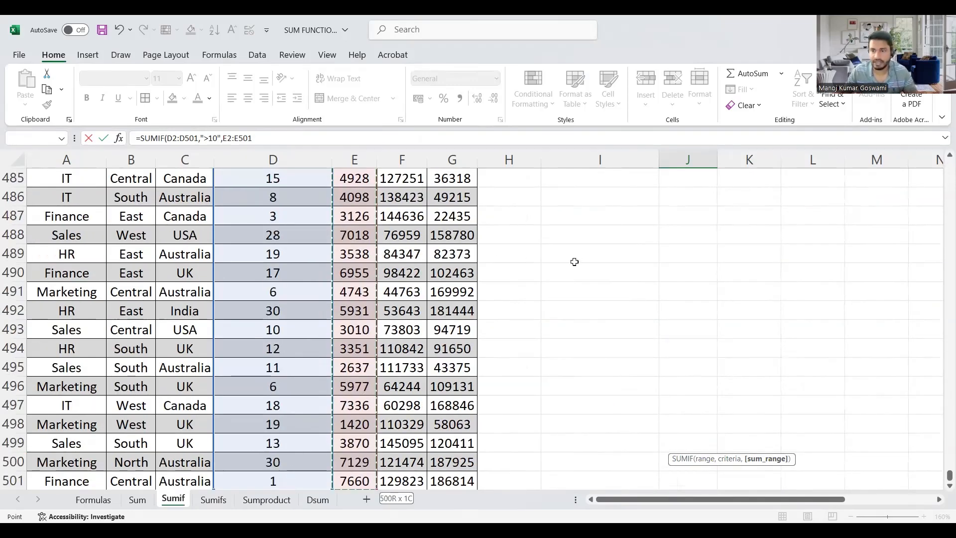
pyautogui.moveTo(949, 474); pyautogui.dragTo(943, 164)
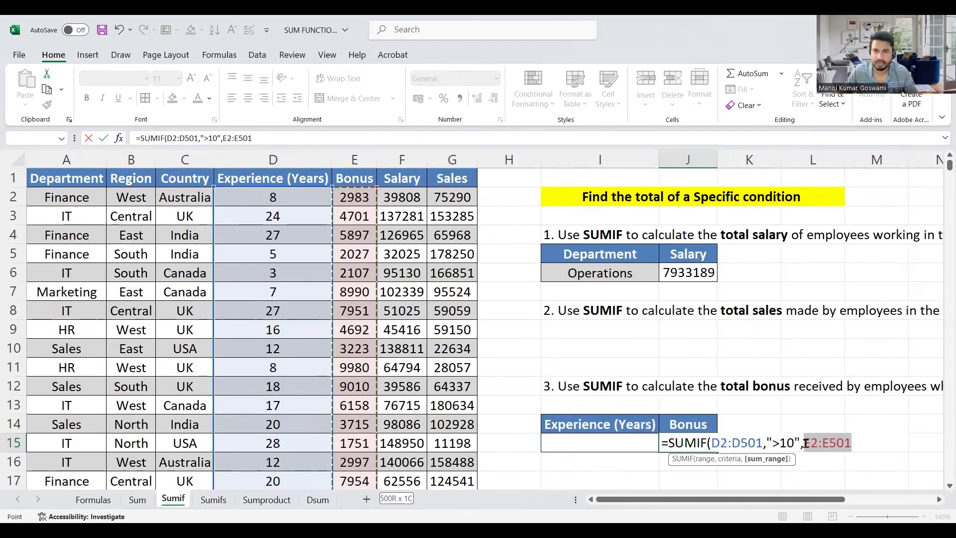
pyautogui.press('Return')
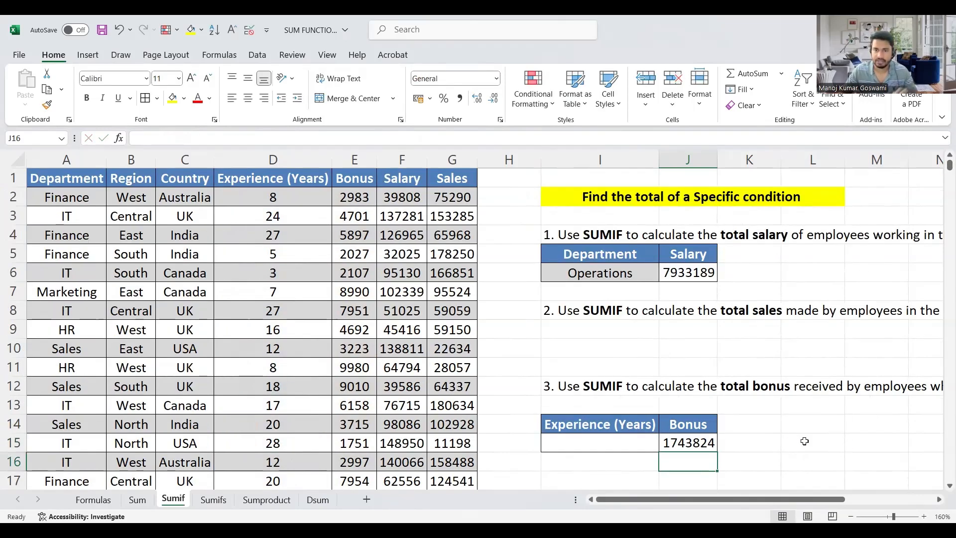
# Step: Replace the typed ">10" criterion in J15's SUMIF formula with a reference to cell I15
pyautogui.click(707, 440)
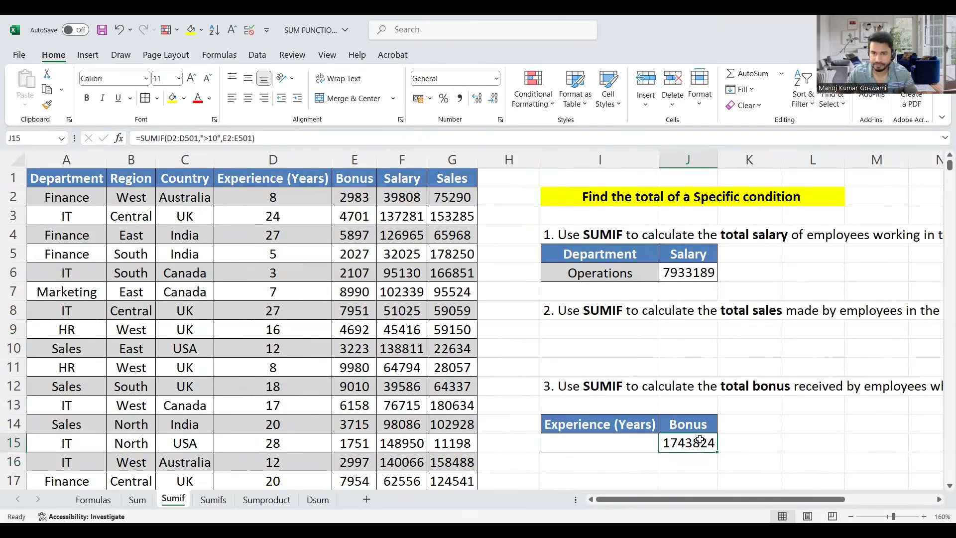
pyautogui.doubleClick(708, 442)
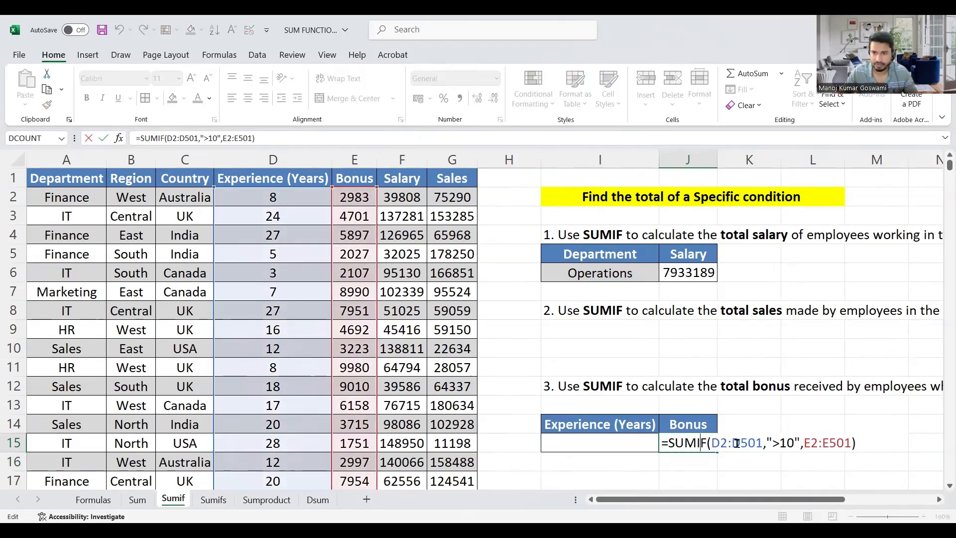
pyautogui.click(793, 442)
pyautogui.press('Delete')
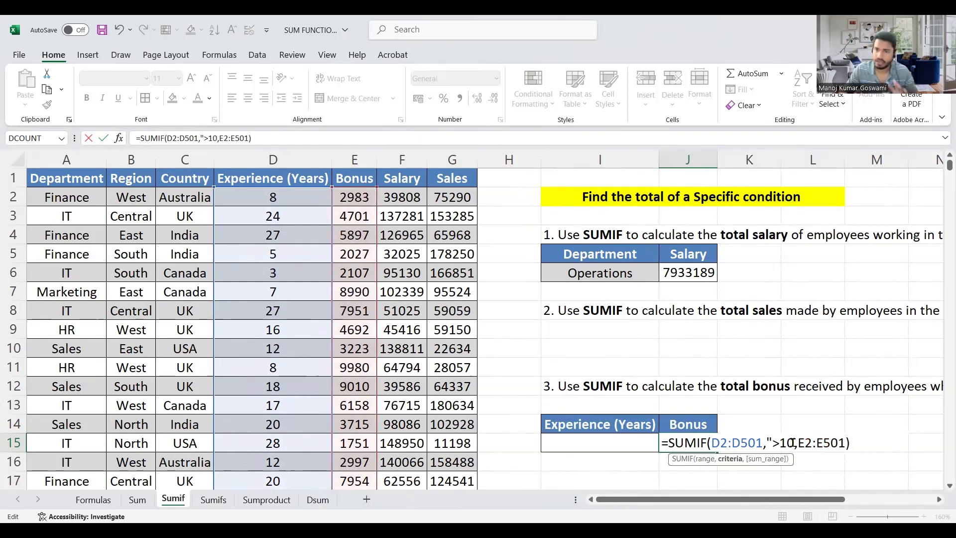
pyautogui.press('BackSpace')
pyautogui.press('BackSpace')
pyautogui.press('BackSpace')
pyautogui.press('BackSpace')
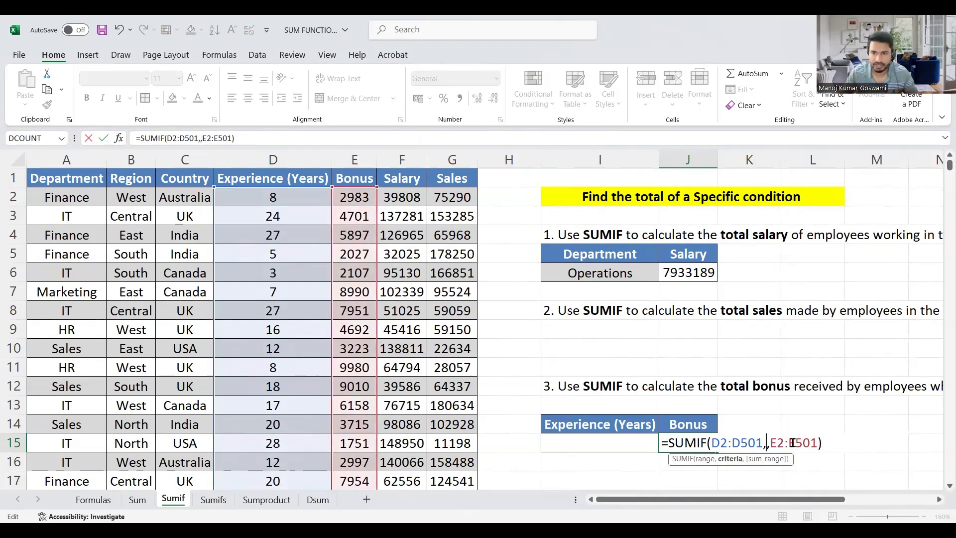
pyautogui.click(620, 443)
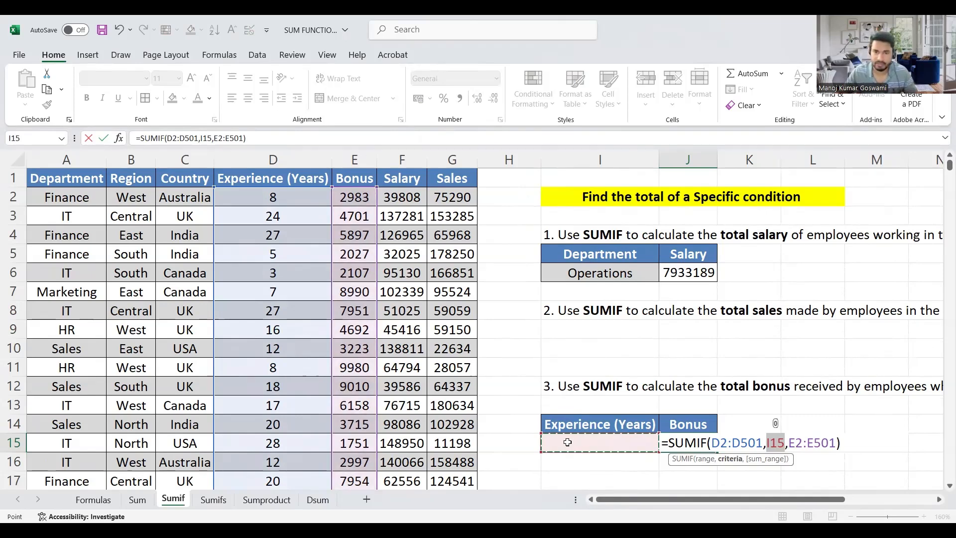
pyautogui.hotkey('shift', 'Tab')
# Step: Enter >10 in I15 as the experience condition and check the Bonus total in J15
pyautogui.write('>')
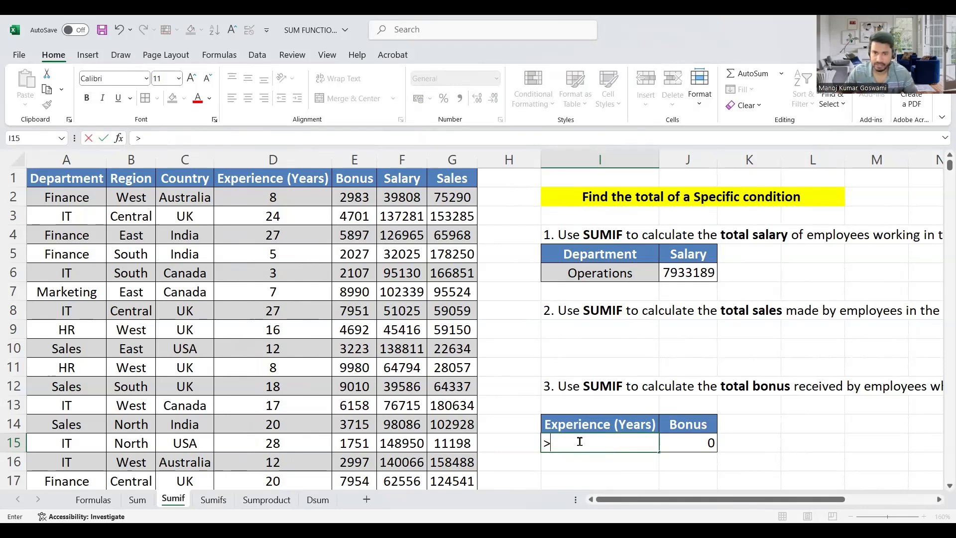
pyautogui.write('10')
pyautogui.press('Return')
pyautogui.click(692, 445)
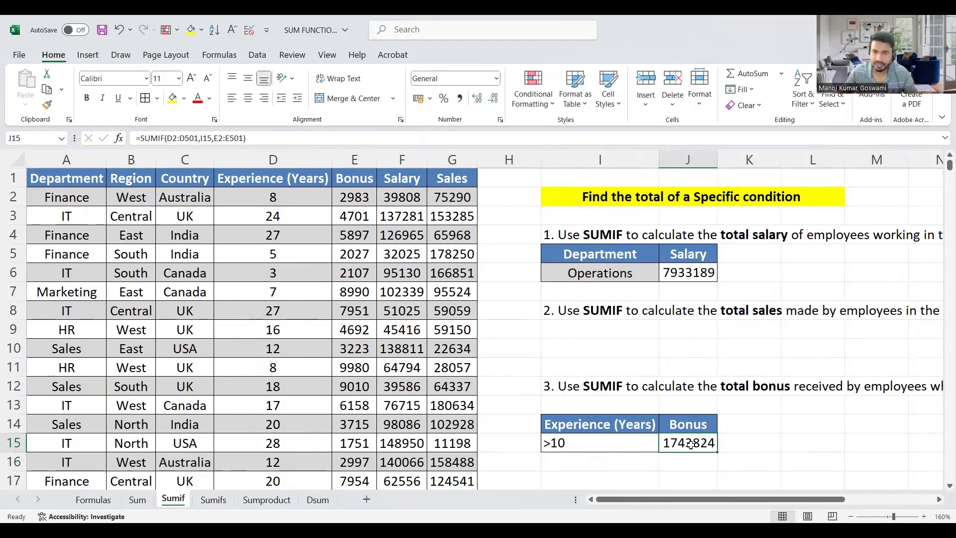
# Step: Change the experience condition in I15 to >5 and check the Bonus total in J15
pyautogui.click(633, 436)
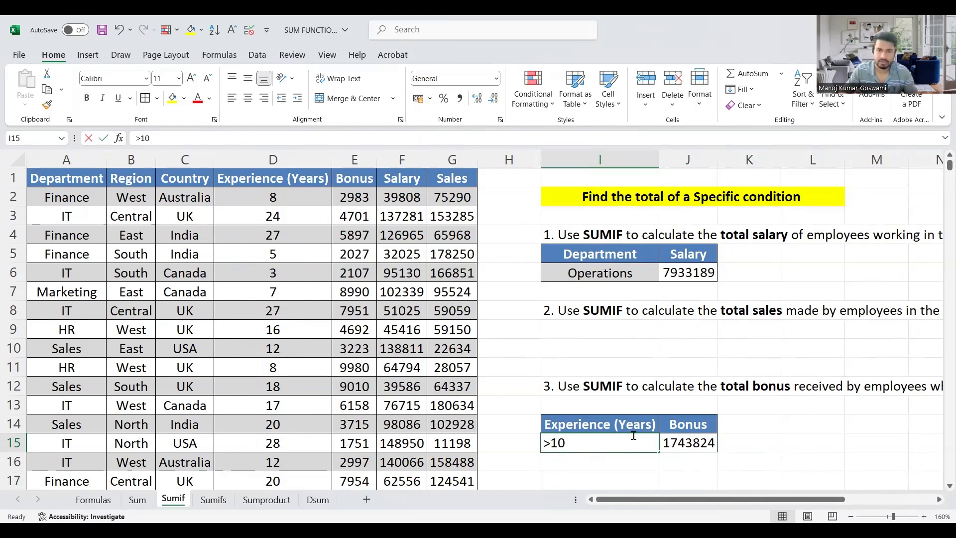
pyautogui.write('>5')
pyautogui.press('Return')
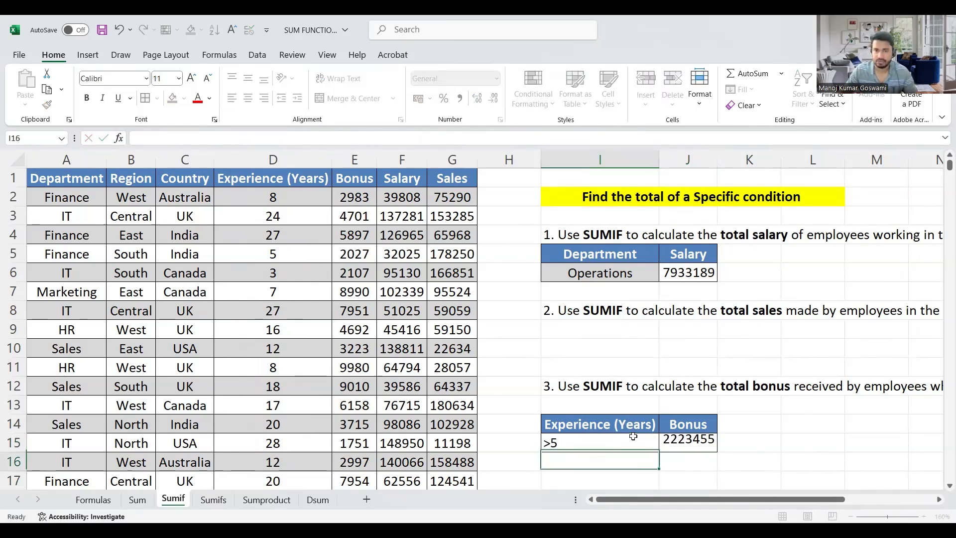
pyautogui.click(697, 457)
pyautogui.click(691, 442)
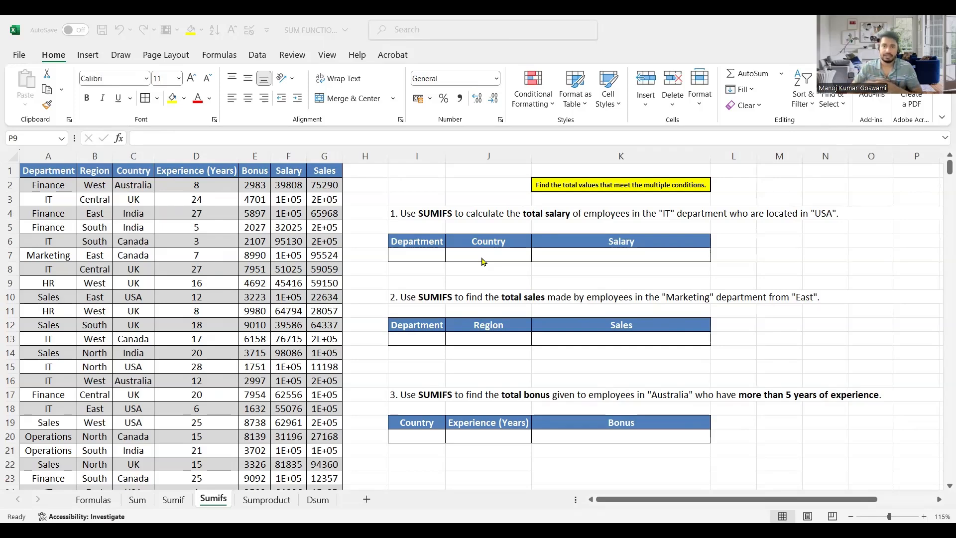
# Step: Start a SUMIFS formula in K7 with the Salary data F2:F501 as its sum range
pyautogui.click(557, 256)
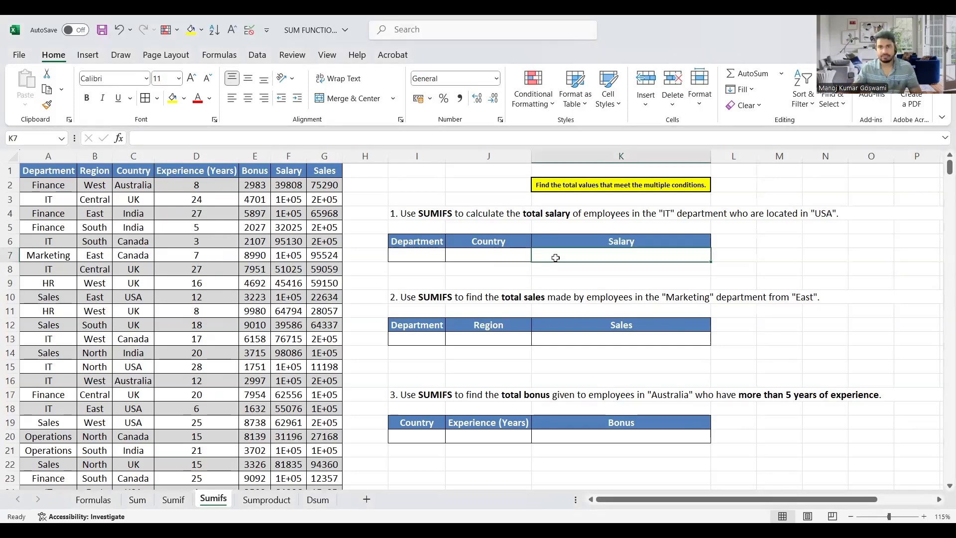
pyautogui.write('=')
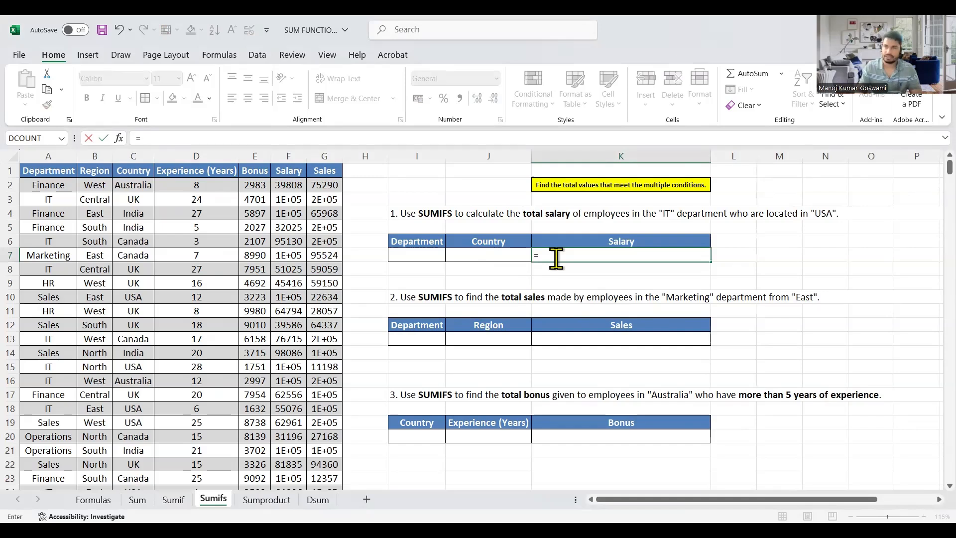
pyautogui.write('s')
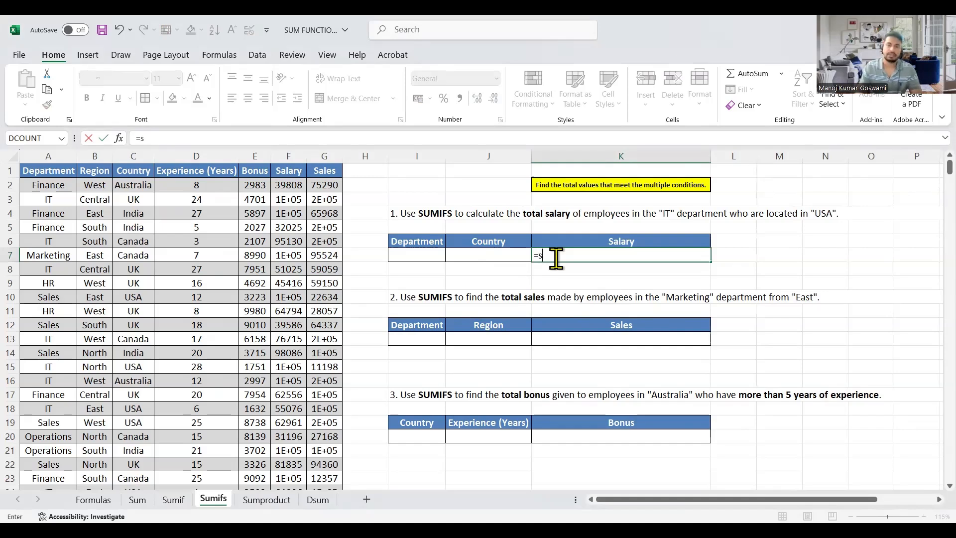
pyautogui.write('umi')
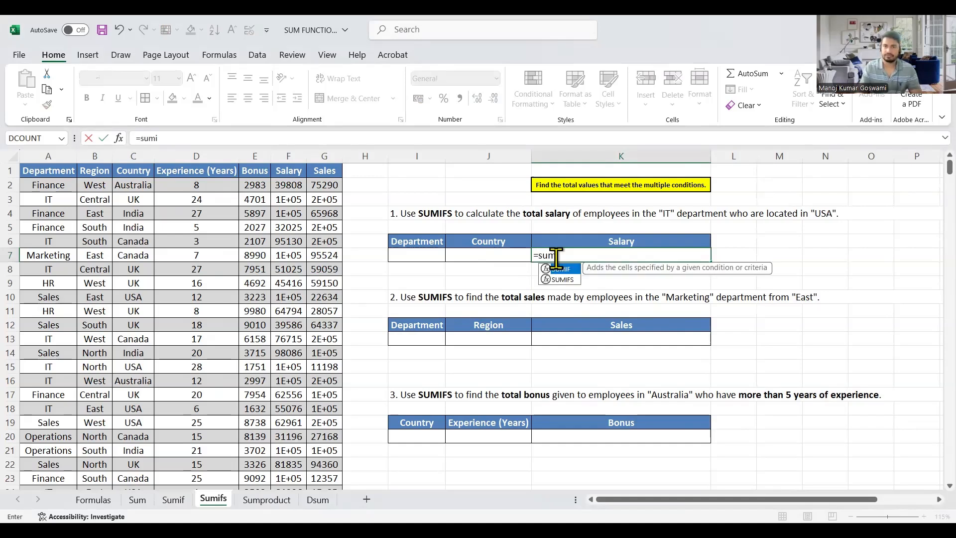
pyautogui.doubleClick(563, 279)
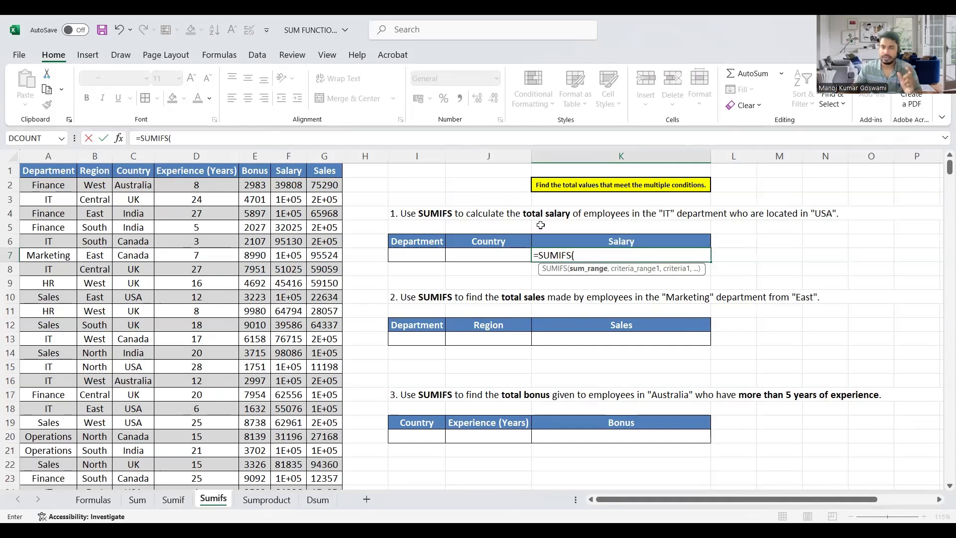
pyautogui.click(287, 185)
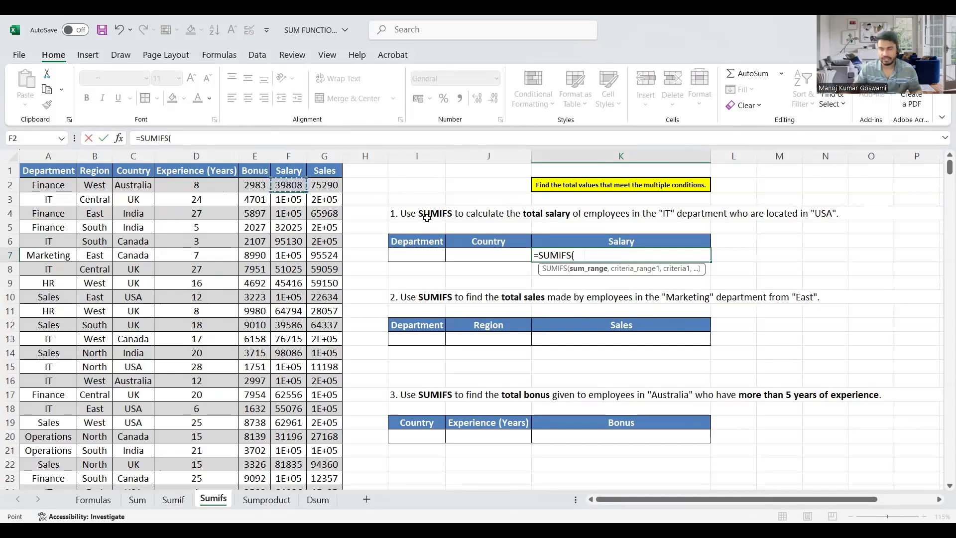
pyautogui.hotkey('ctrl', 'shift', 'Down')
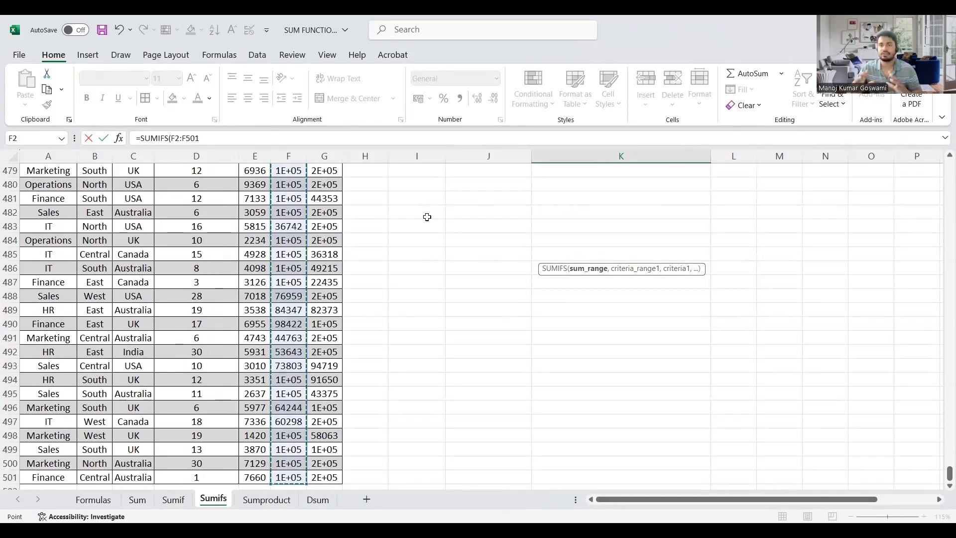
pyautogui.moveTo(950, 474); pyautogui.dragTo(943, 199)
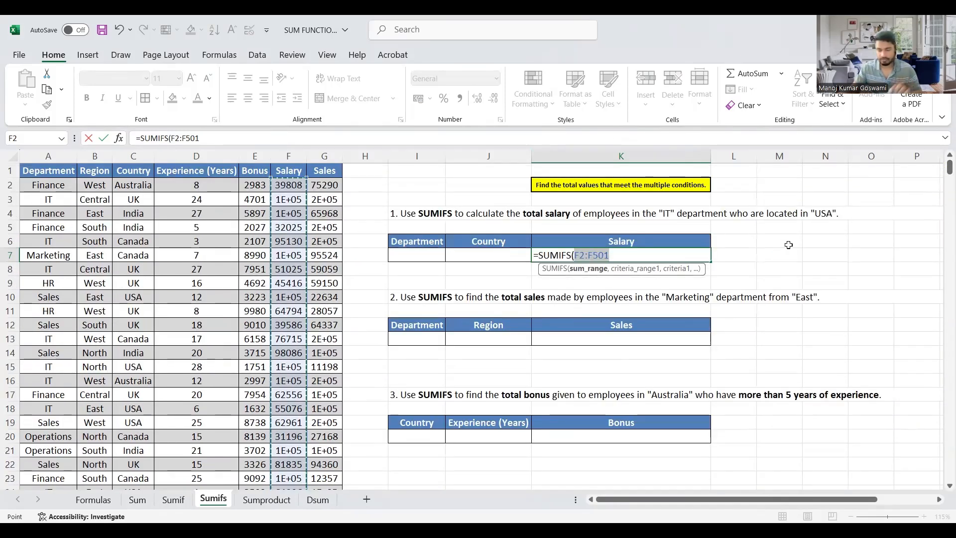
# Step: Add the Department data A2:A501 as the first SUMIFS criteria range, with cell I7 as its criterion
pyautogui.write(',')
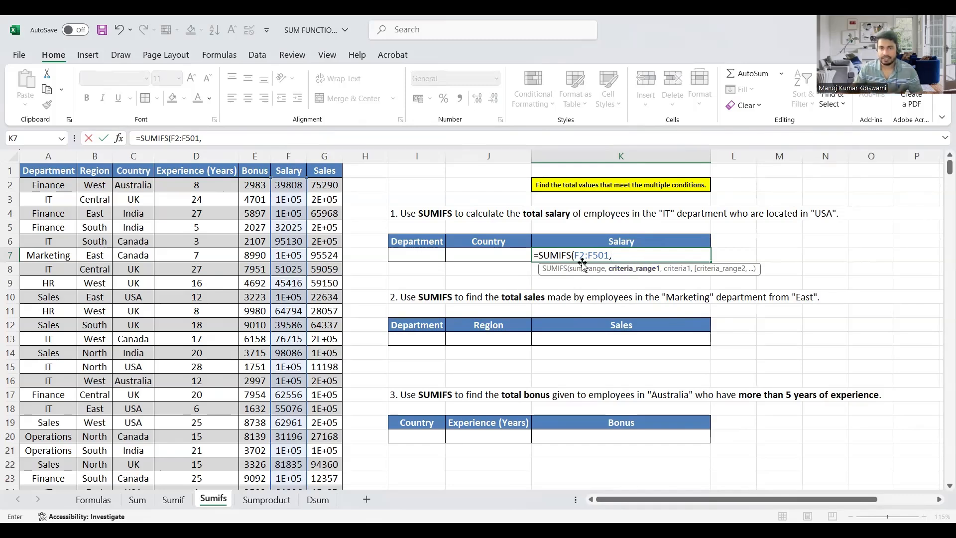
pyautogui.click(37, 186)
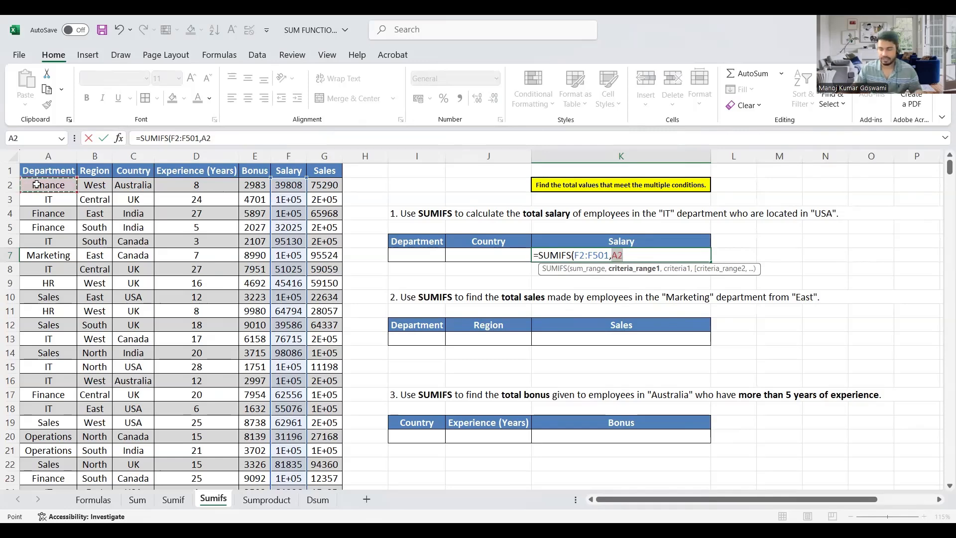
pyautogui.hotkey('ctrl', 'shift', 'Down')
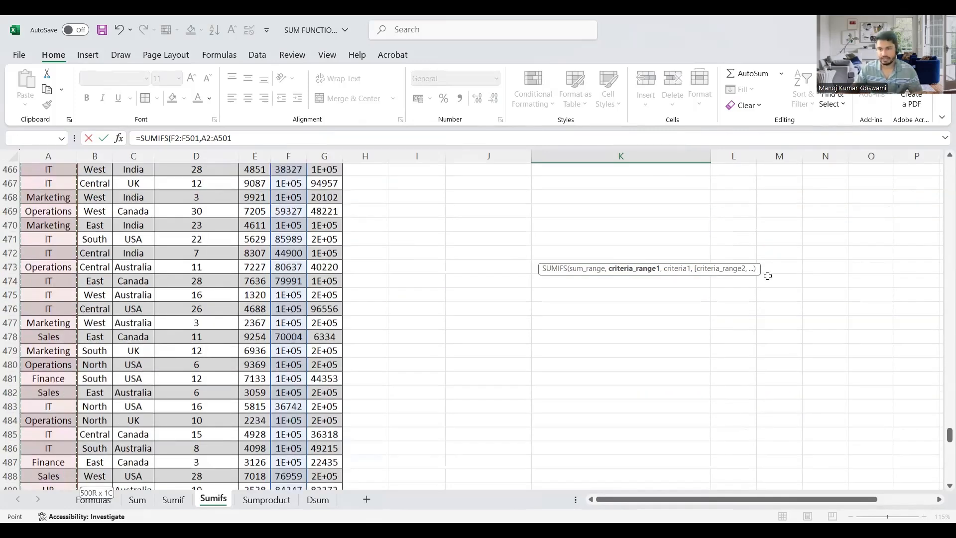
pyautogui.moveTo(949, 434); pyautogui.dragTo(911, 152)
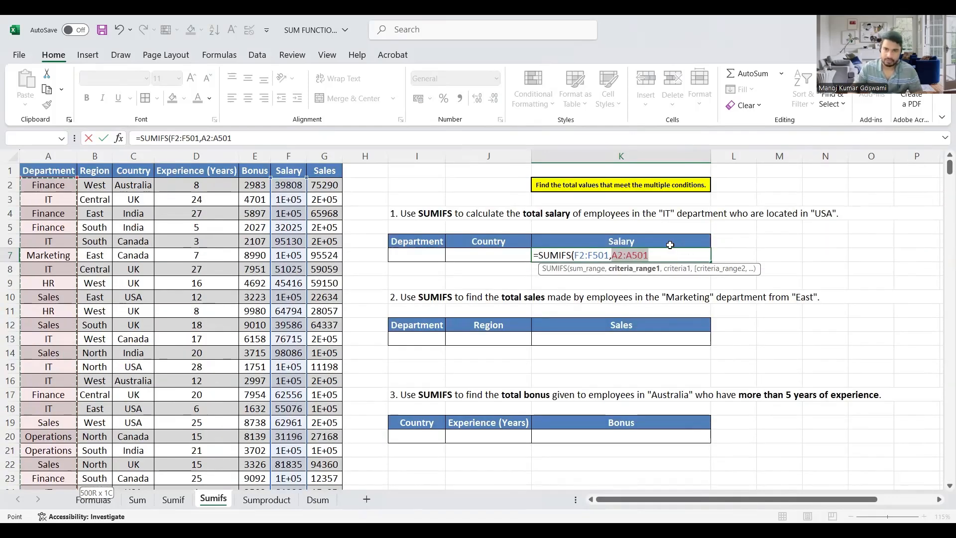
pyautogui.write(',')
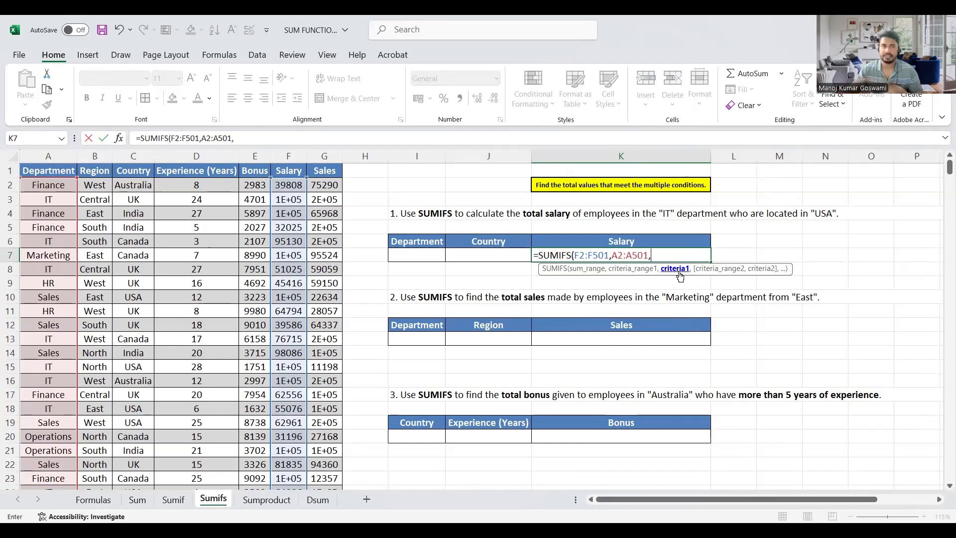
pyautogui.click(416, 253)
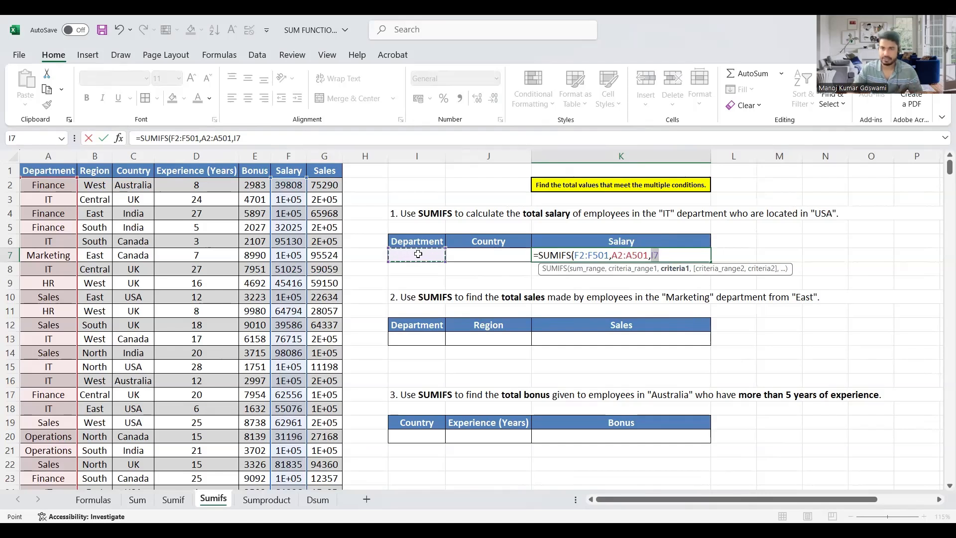
pyautogui.write(',')
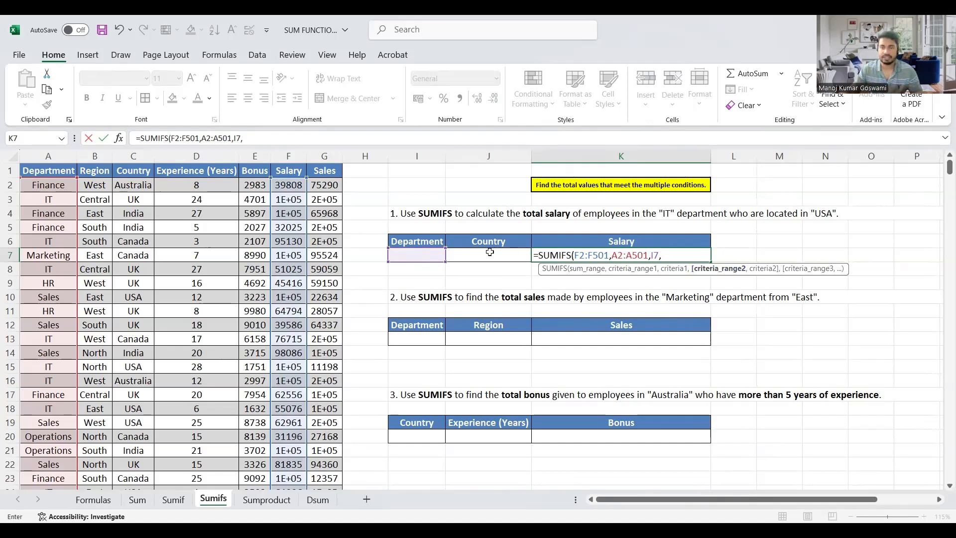
# Step: Add the Country data C2:C501 as the second SUMIFS criteria range with cell J7 as its criterion, and complete the formula
pyautogui.click(127, 183)
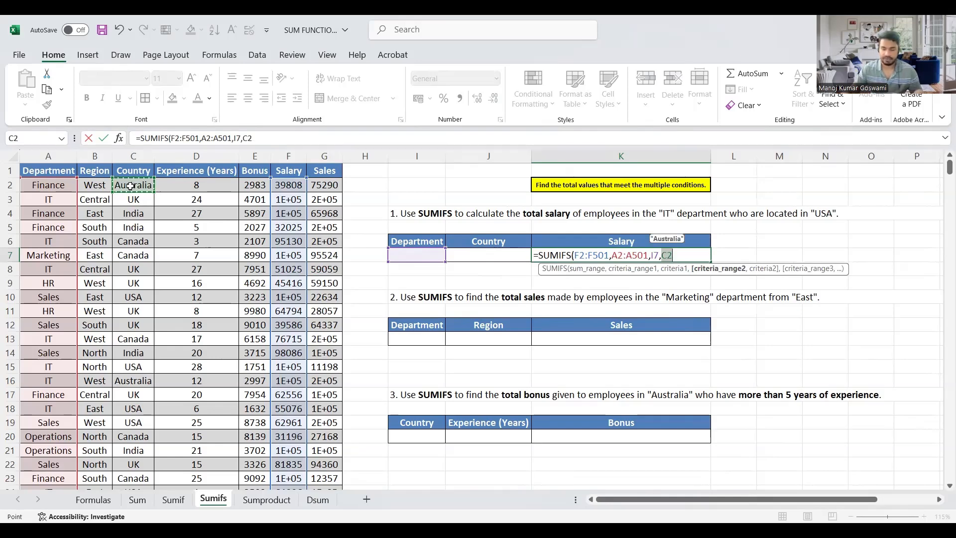
pyautogui.hotkey('ctrl', 'shift', 'Down')
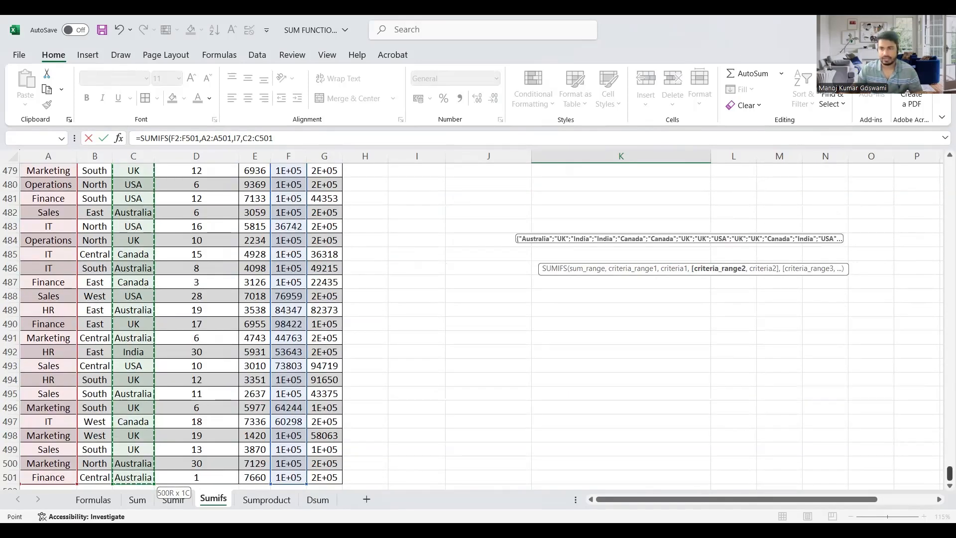
pyautogui.moveTo(949, 472); pyautogui.dragTo(922, 166)
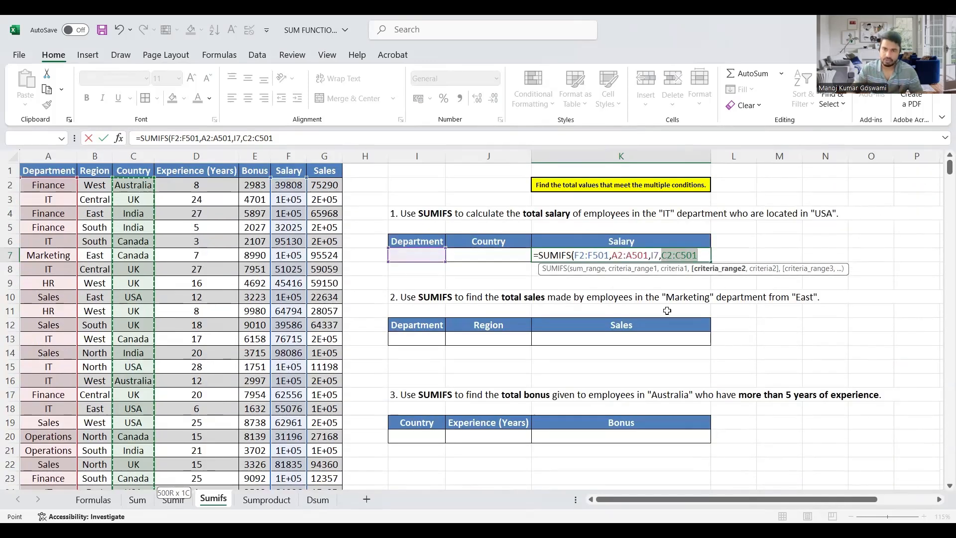
pyautogui.write(',')
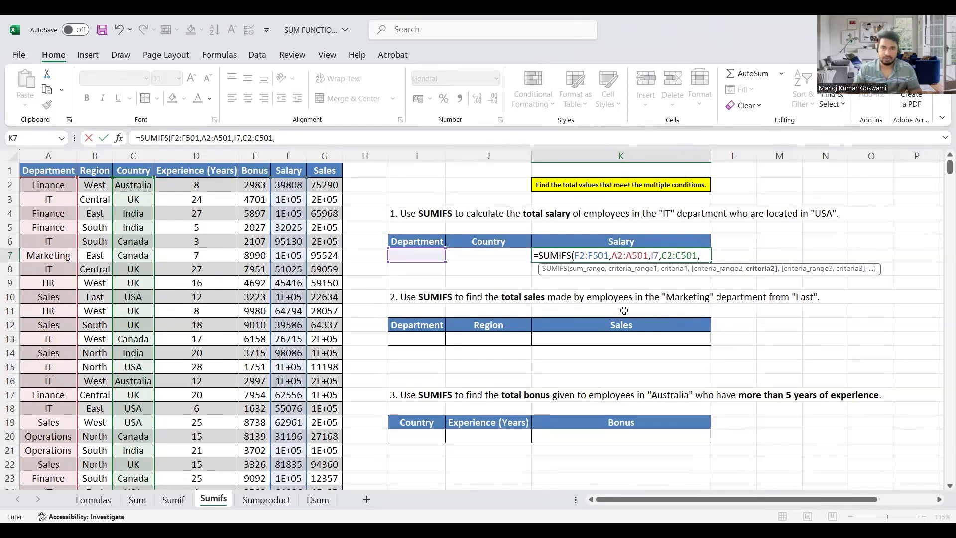
pyautogui.click(491, 257)
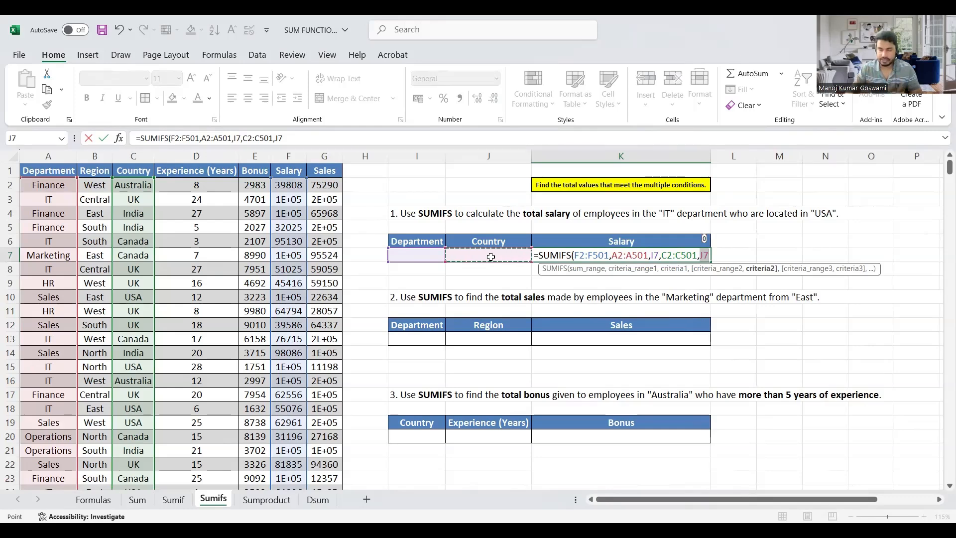
pyautogui.press('Return')
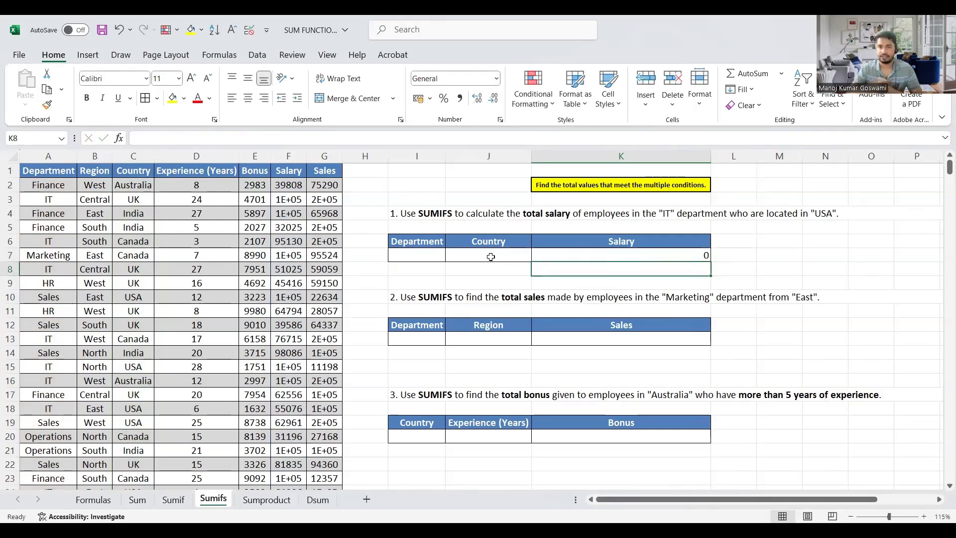
# Step: Enter IT in I7 as the department condition and USA in J7 as the country condition
pyautogui.click(424, 253)
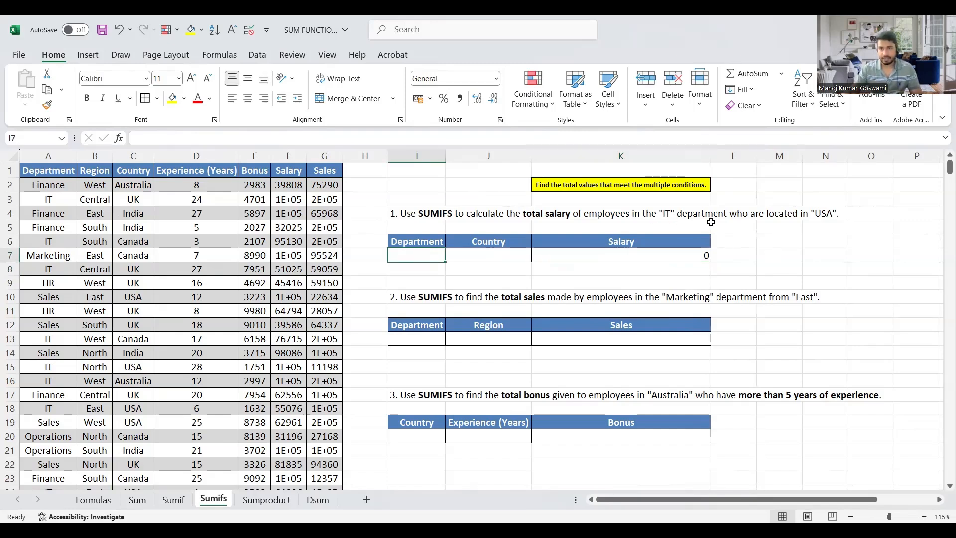
pyautogui.write('IT')
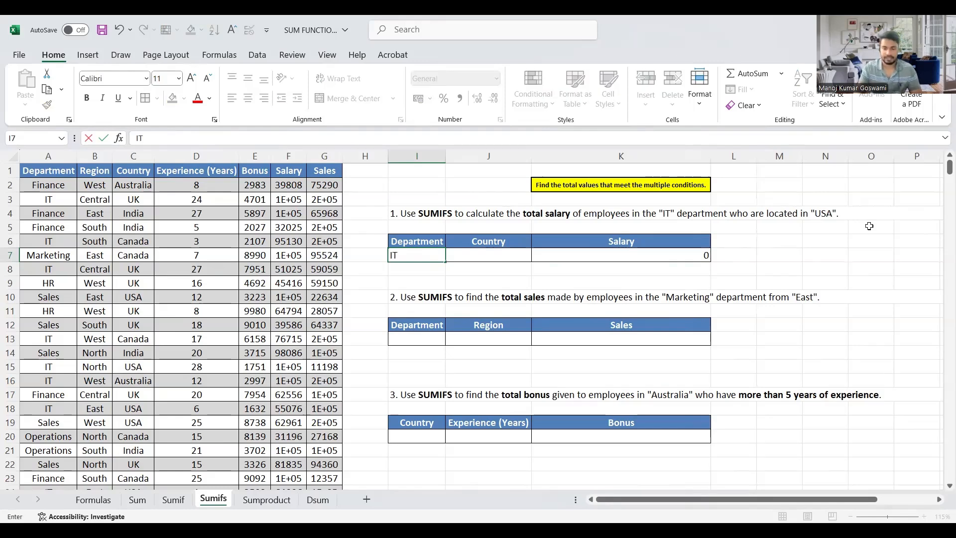
pyautogui.press('Tab')
pyautogui.write('USA')
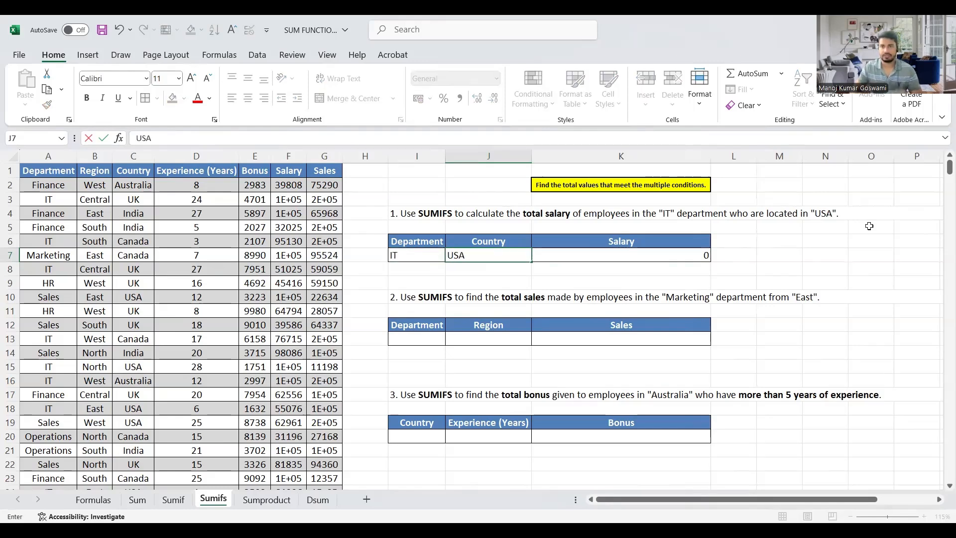
pyautogui.press('Return')
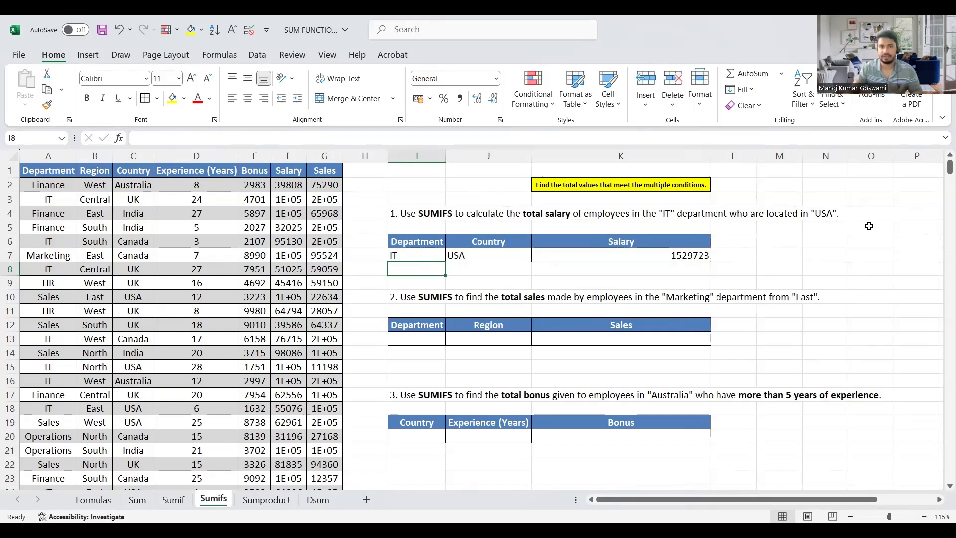
# Step: Change the department condition in I7 to Marketing and the country condition in J7 to UK
pyautogui.press('Up')
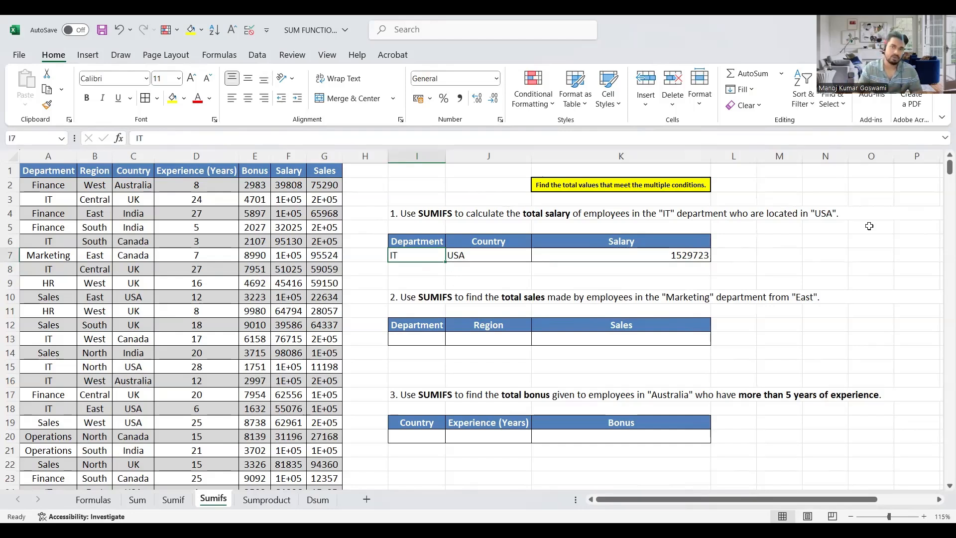
pyautogui.write('M')
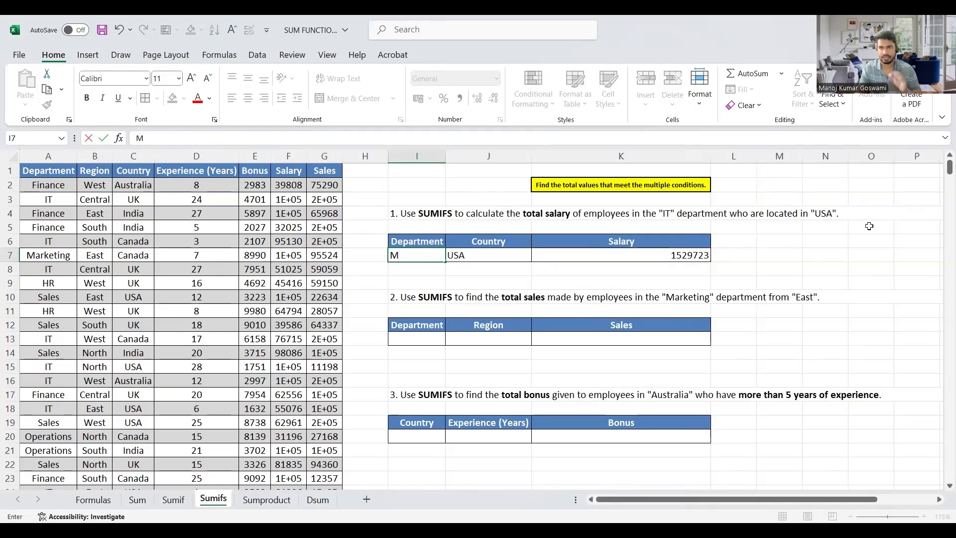
pyautogui.write('arketing')
pyautogui.press('Return')
pyautogui.press('Up')
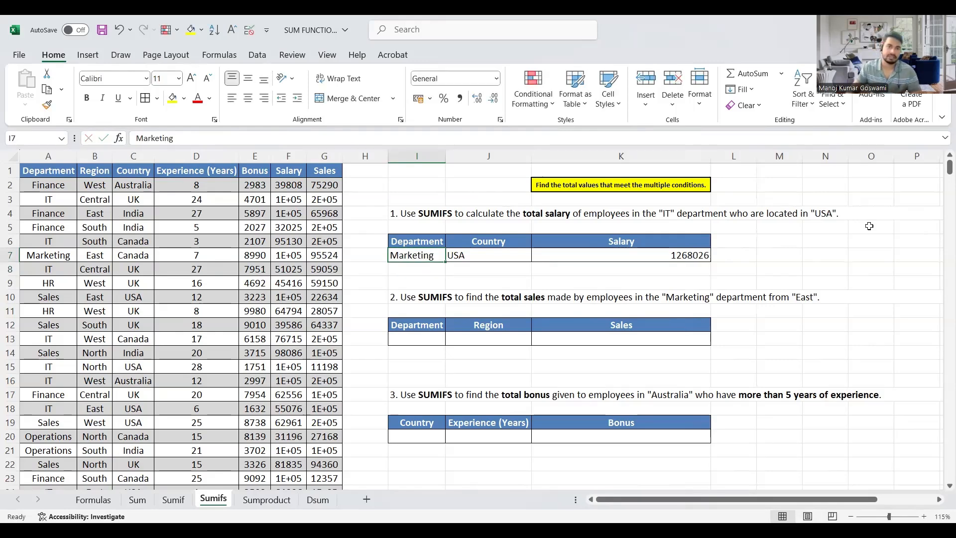
pyautogui.press('Right')
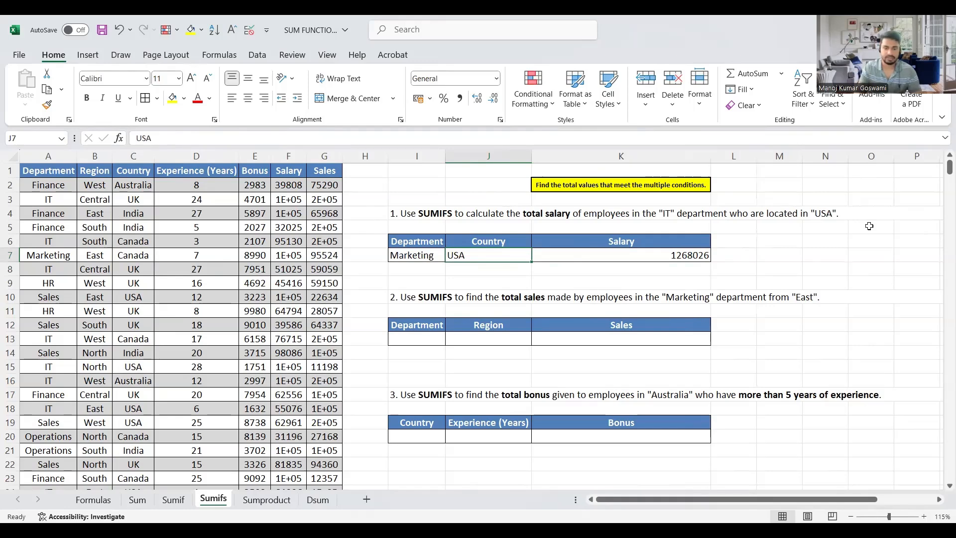
pyautogui.write('UK')
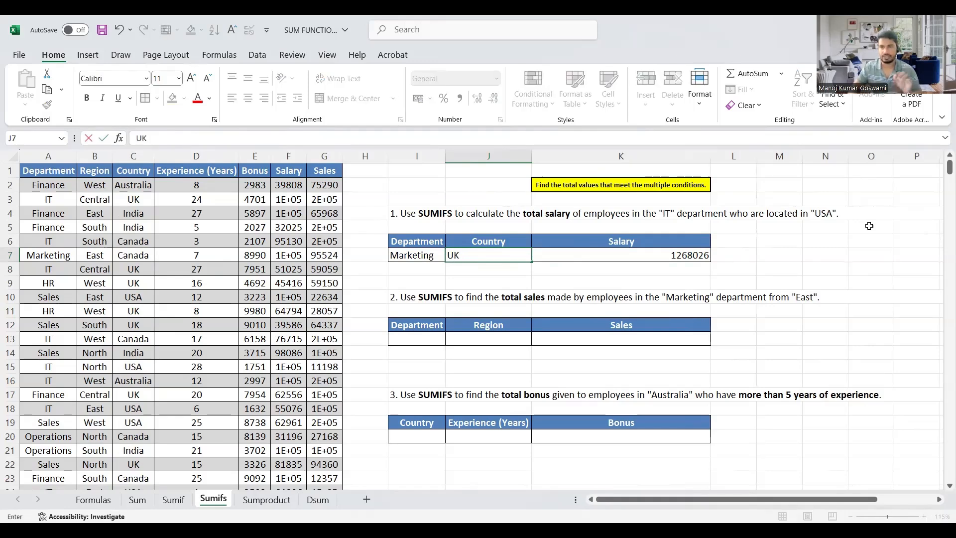
pyautogui.press('Return')
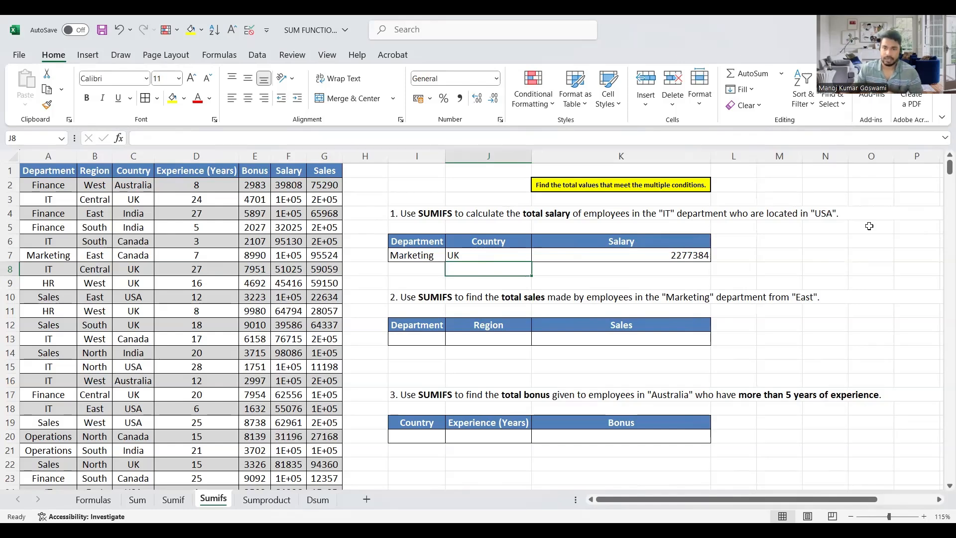
# Step: Switch to the Sumproduct sheet
pyautogui.click(559, 431)
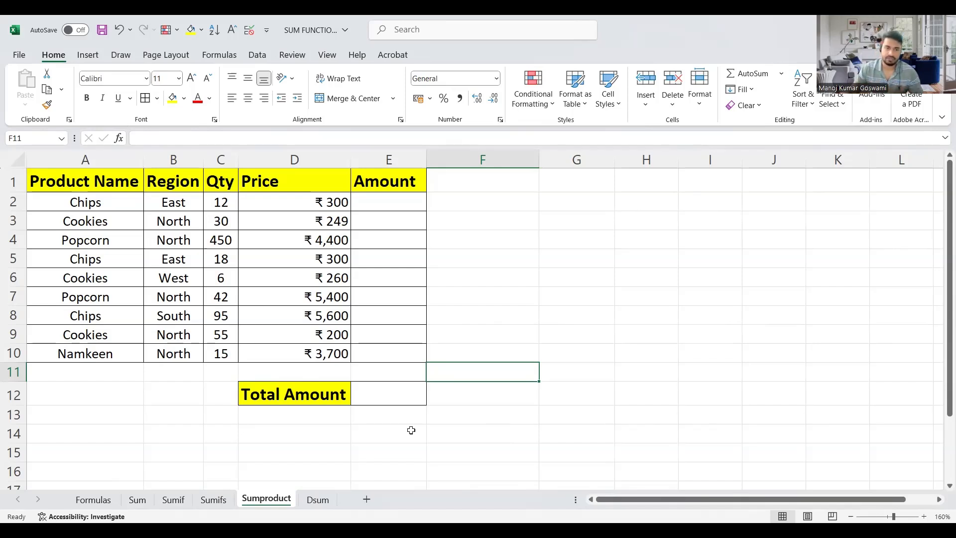
pyautogui.click(565, 248)
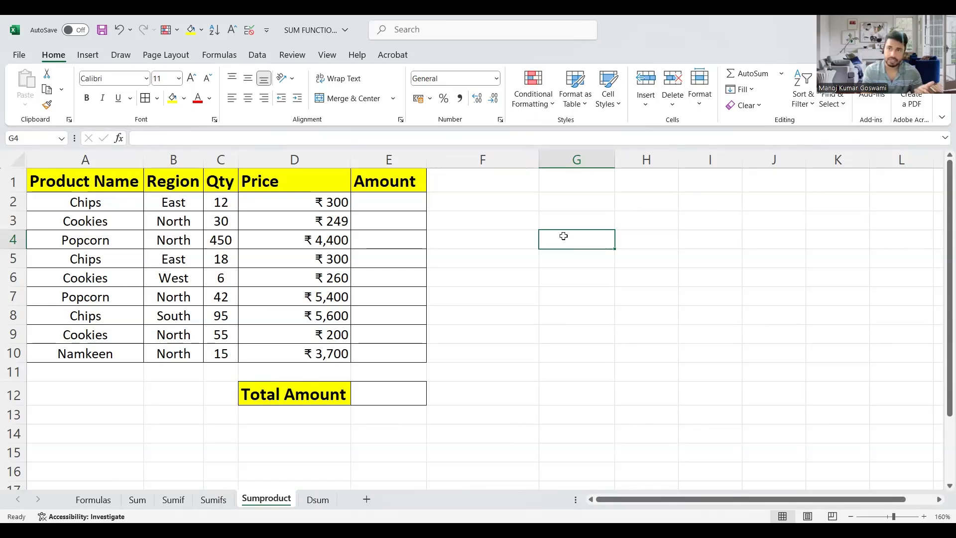
pyautogui.write('=')
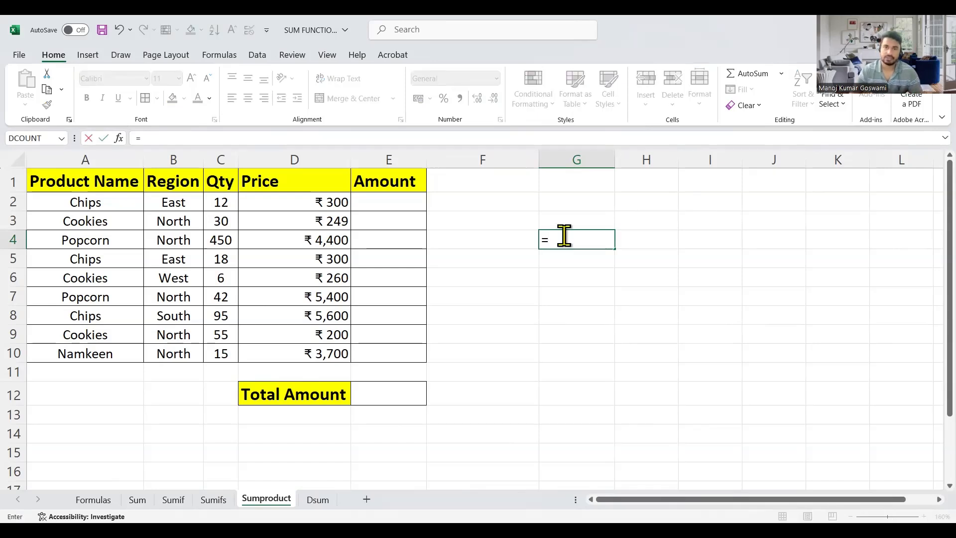
pyautogui.press('Escape')
# Step: Enter the sample numbers 2 in G2 and 3 in G3 beside the product table
pyautogui.click(585, 200)
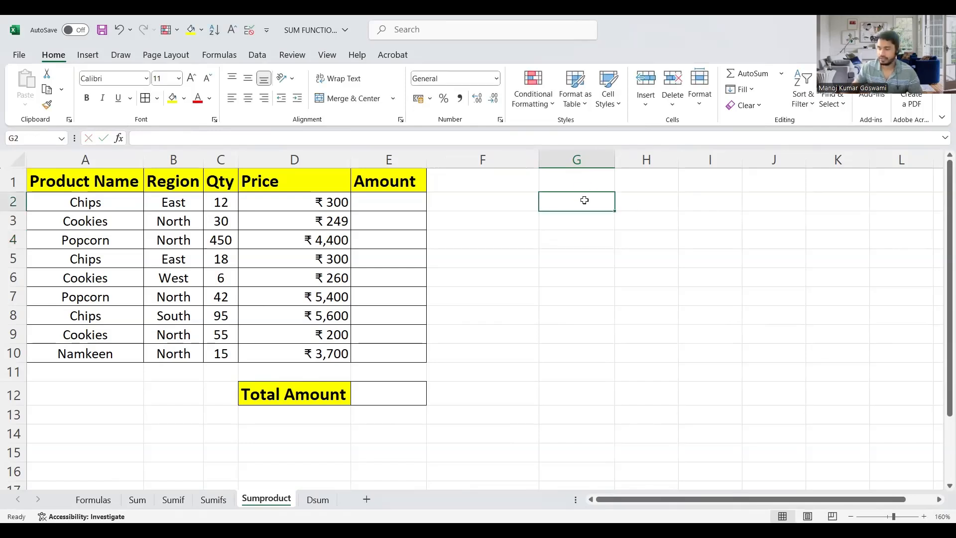
pyautogui.write('2')
pyautogui.press('Return')
pyautogui.write('3')
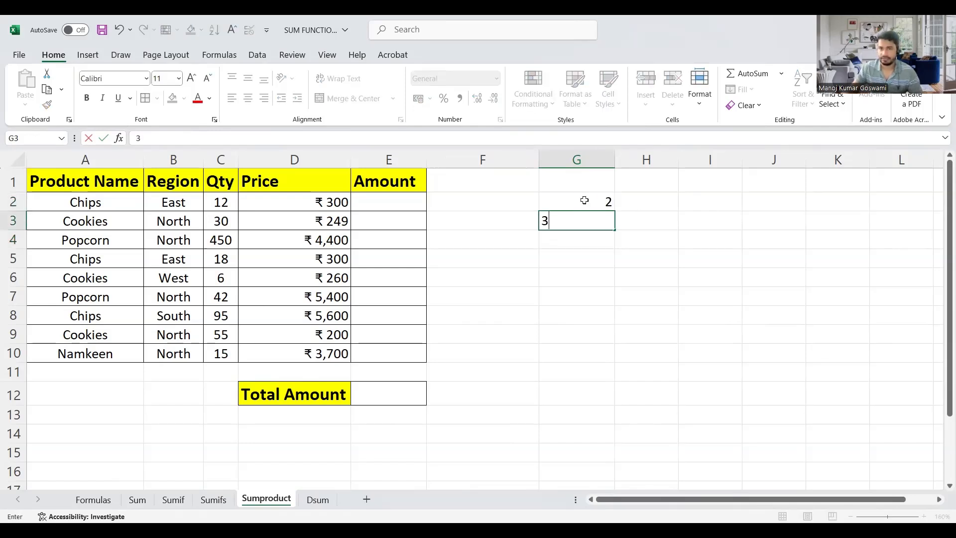
pyautogui.press('Return')
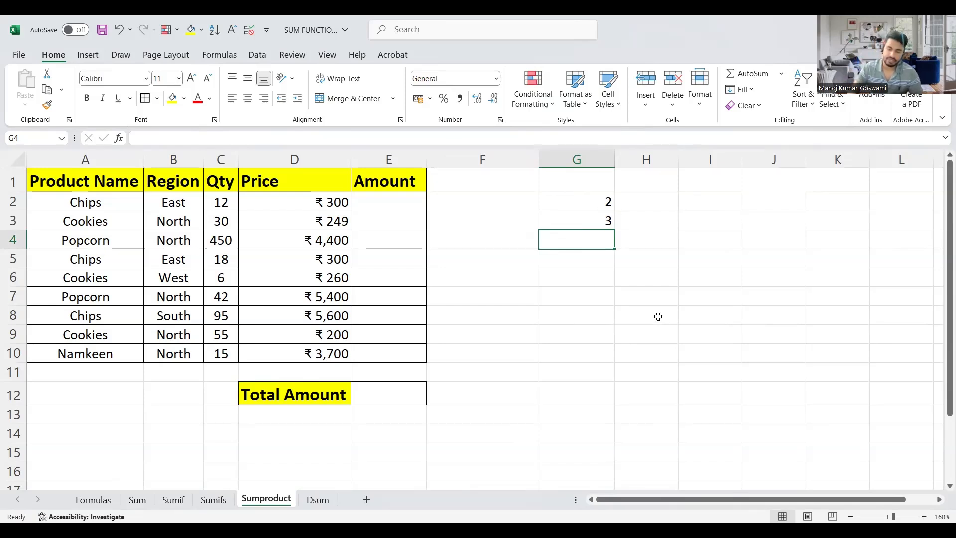
# Step: Multiply the two sample numbers in G4 with the formula =G2*G3
pyautogui.write('=')
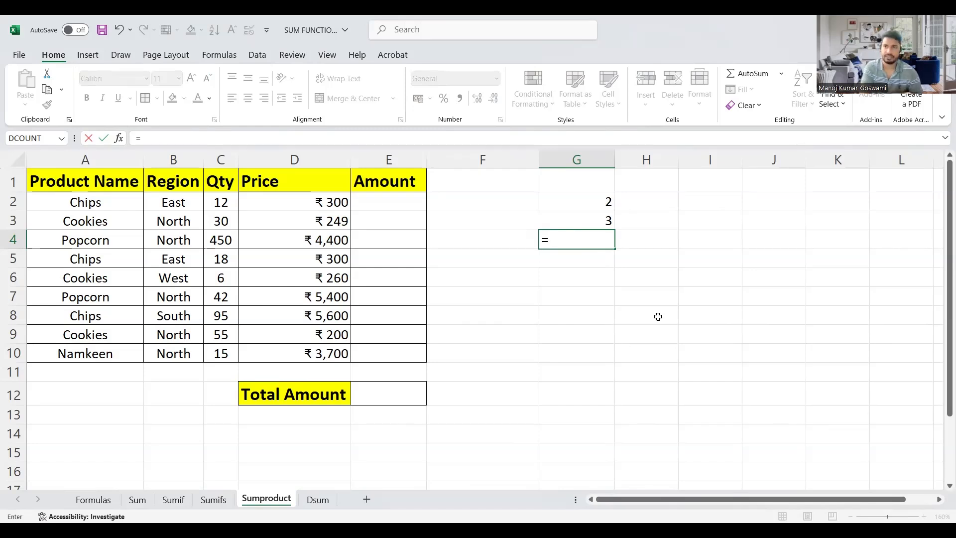
pyautogui.click(604, 202)
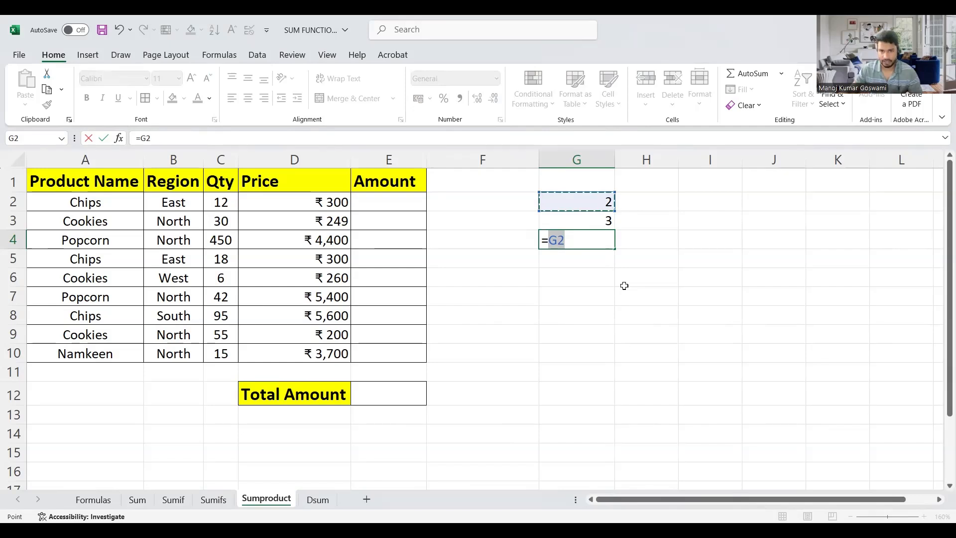
pyautogui.write('*')
pyautogui.click(599, 217)
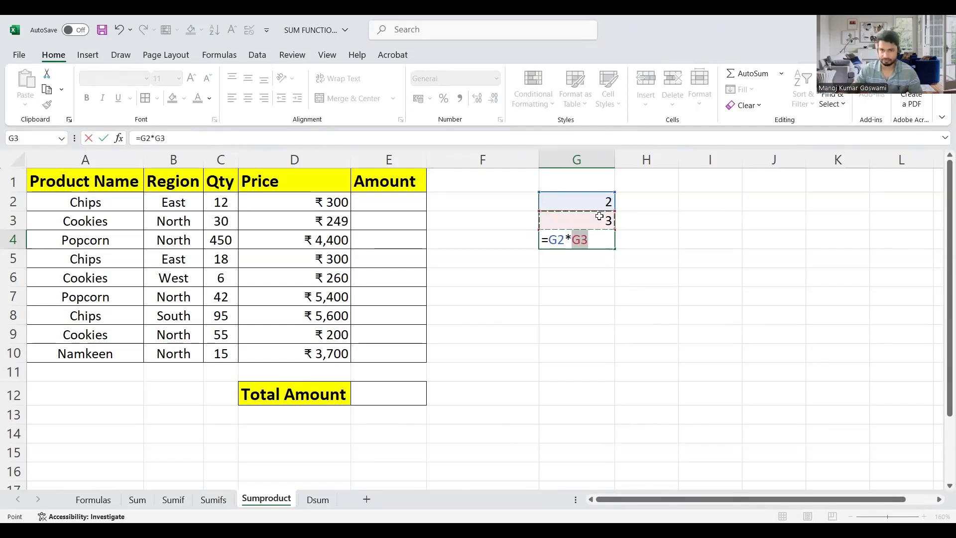
pyautogui.press('Return')
pyautogui.click(597, 240)
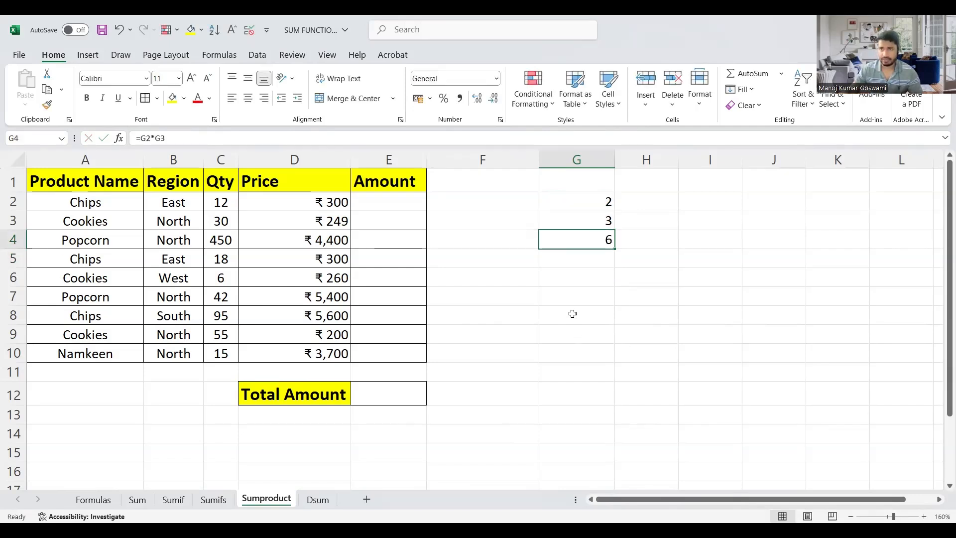
# Step: Replace the formula in G4 with a PRODUCT function over the range G2:G3
pyautogui.doubleClick(611, 241)
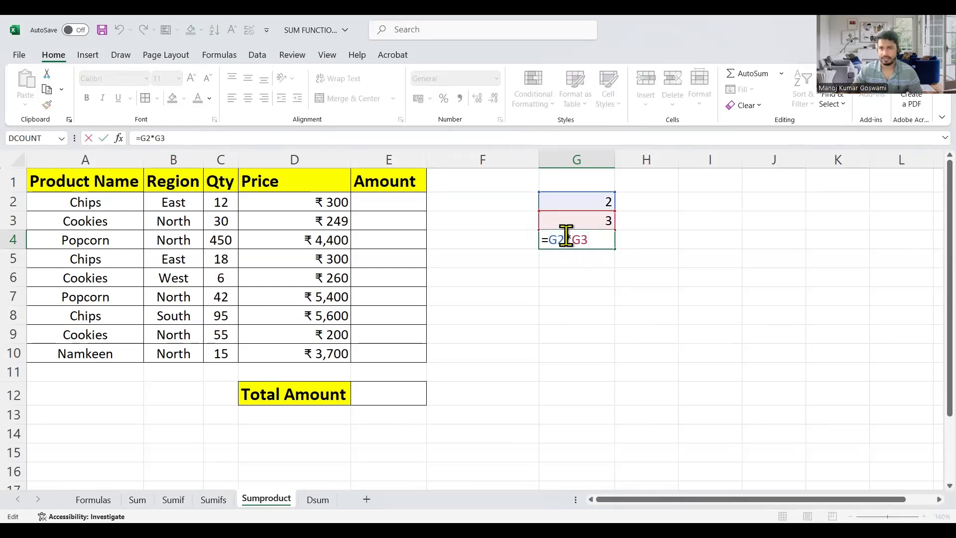
pyautogui.press('BackSpace')
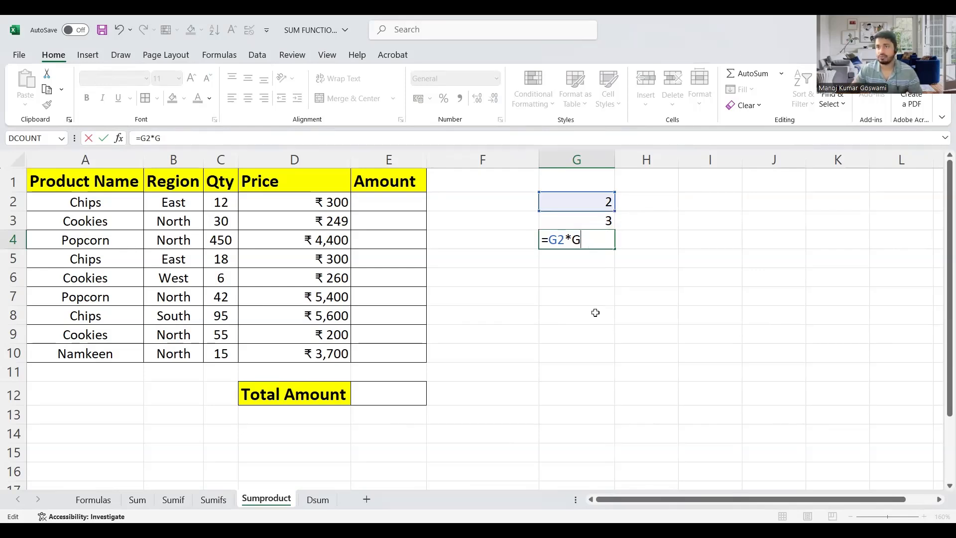
pyautogui.press('Escape')
pyautogui.write('p')
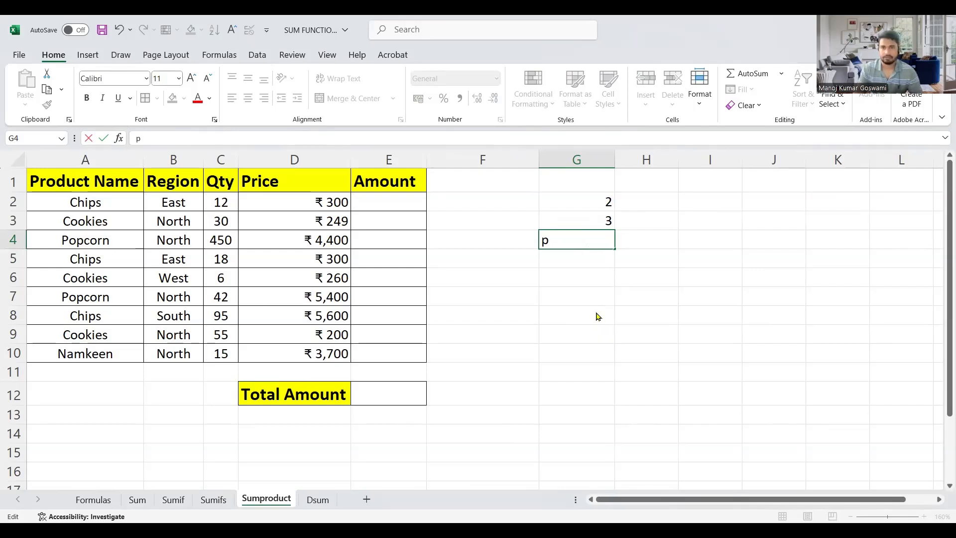
pyautogui.press('BackSpace')
pyautogui.write('=produc')
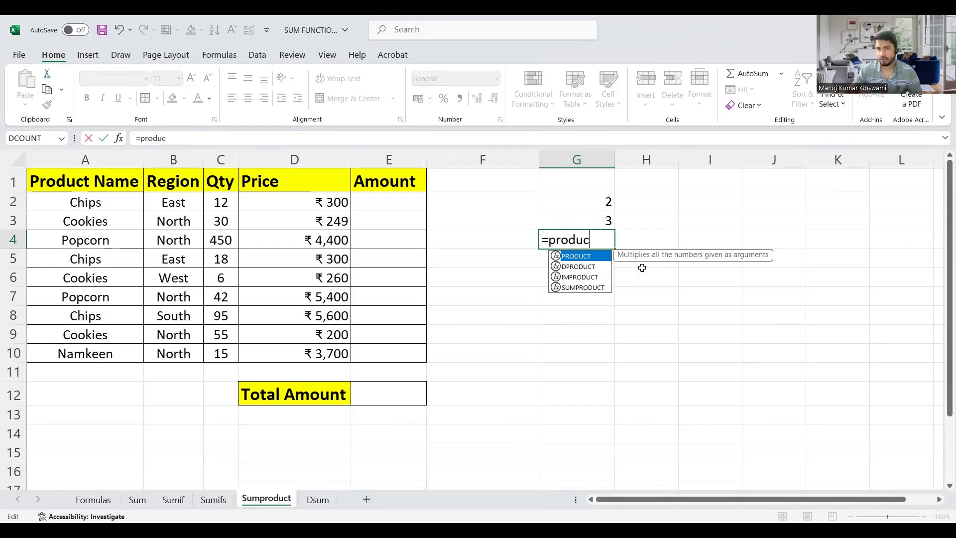
pyautogui.doubleClick(581, 259)
pyautogui.moveTo(600, 205); pyautogui.dragTo(599, 228)
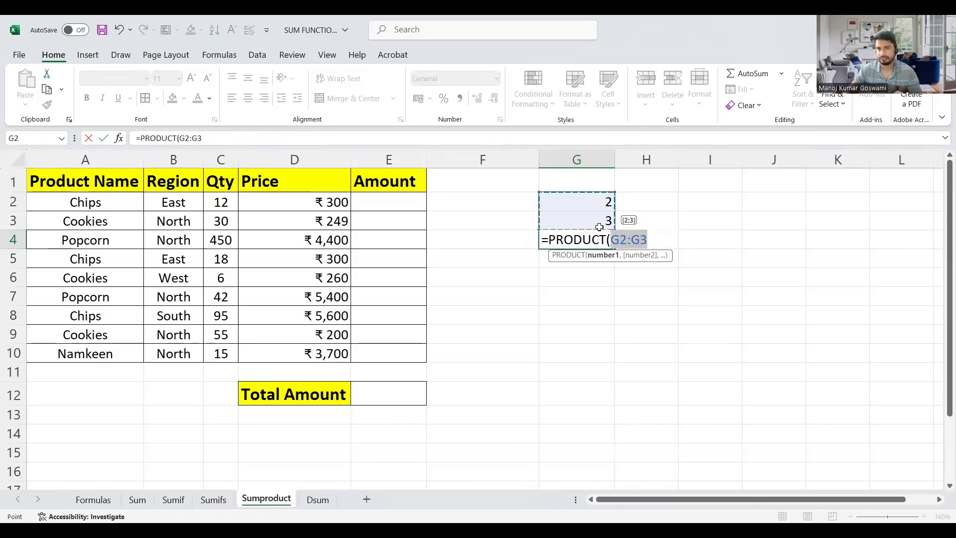
pyautogui.press('Return')
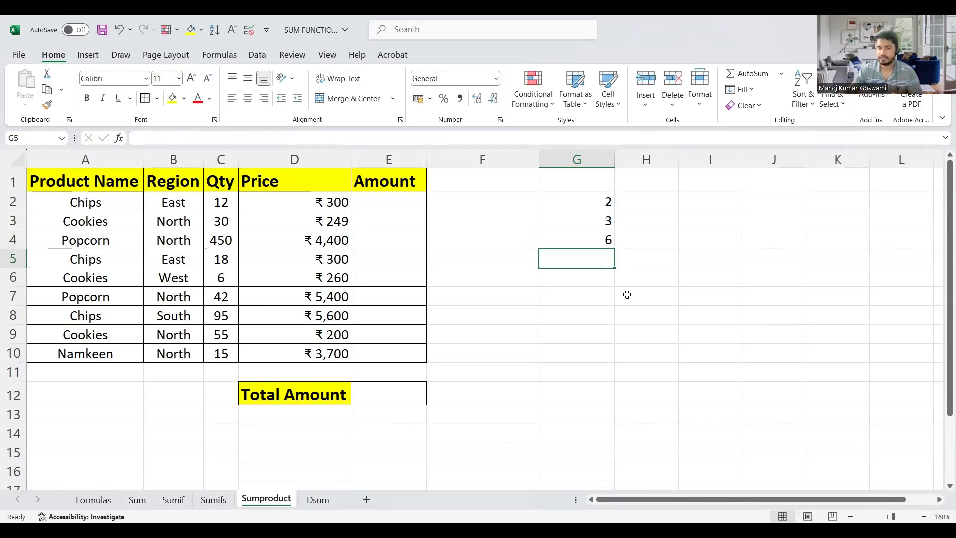
# Step: Clear the sample calculation in G2:G5 and select the Total Amount cells D12:E12
pyautogui.moveTo(593, 195); pyautogui.dragTo(584, 252)
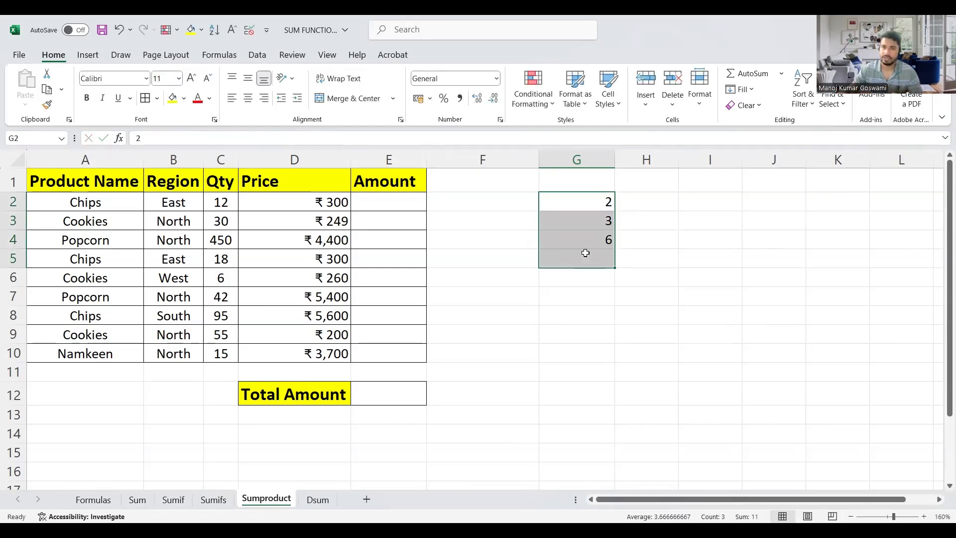
pyautogui.press('Delete')
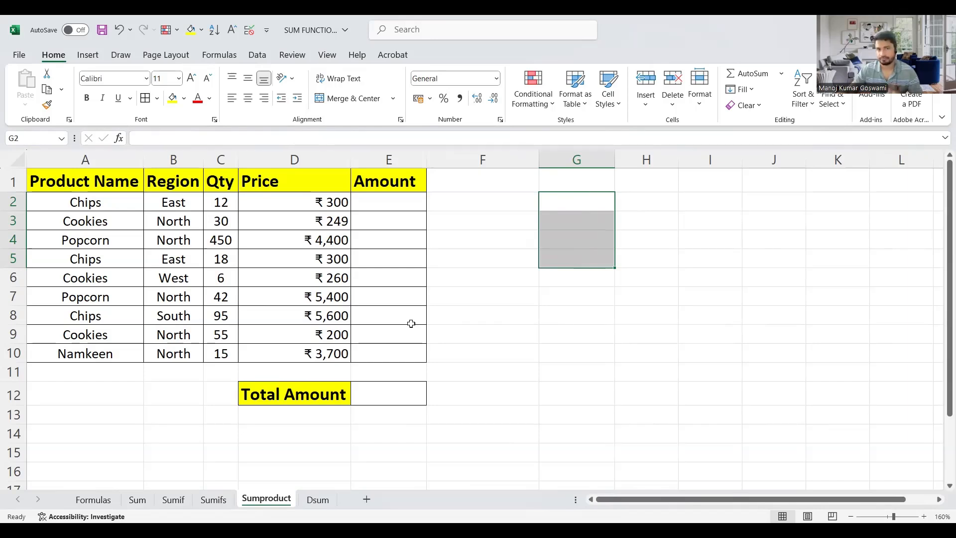
pyautogui.moveTo(307, 396); pyautogui.dragTo(379, 394)
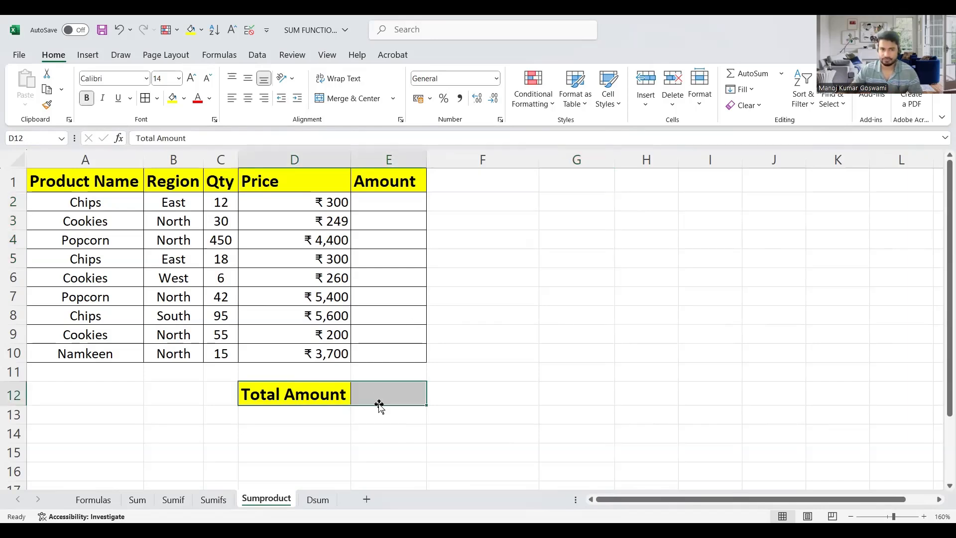
pyautogui.click(481, 349)
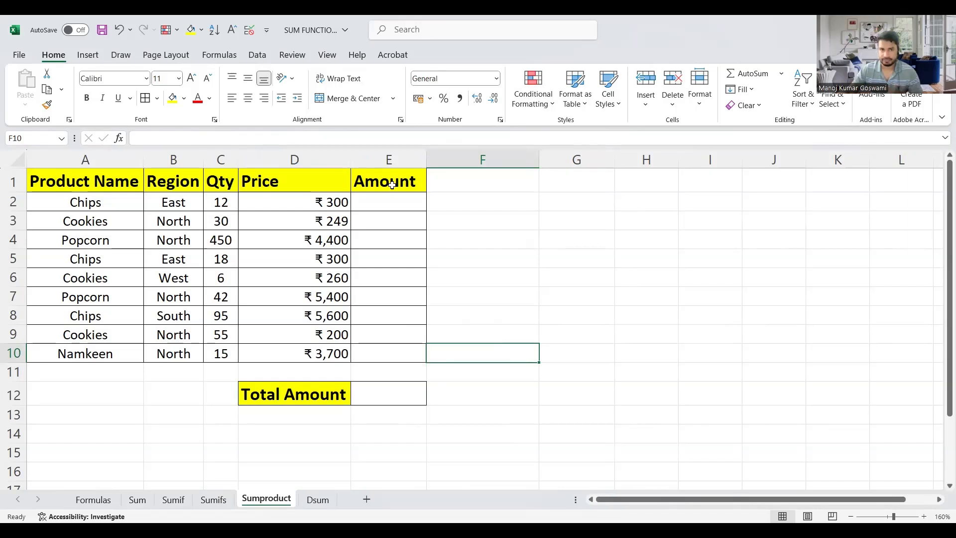
pyautogui.click(388, 199)
pyautogui.click(217, 203)
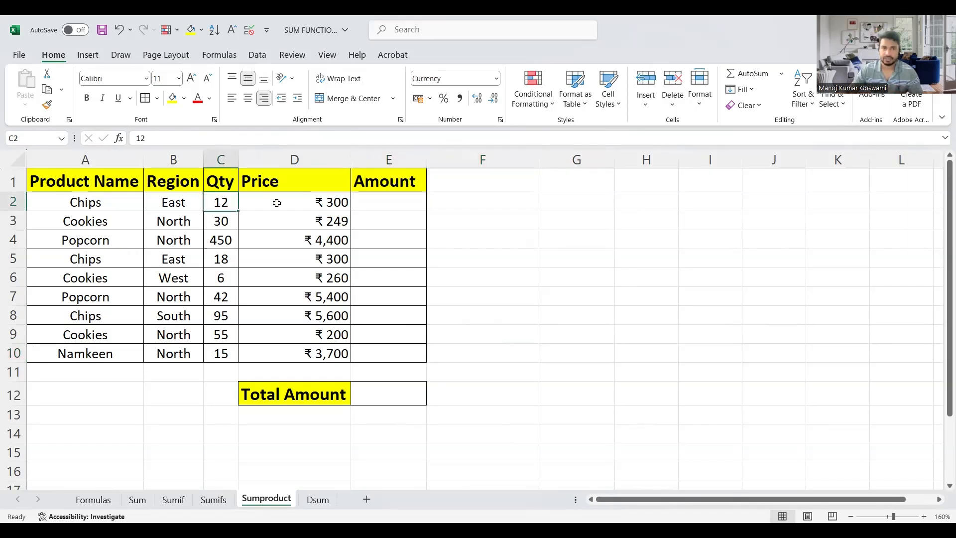
pyautogui.moveTo(277, 203); pyautogui.dragTo(376, 204)
pyautogui.click(220, 202)
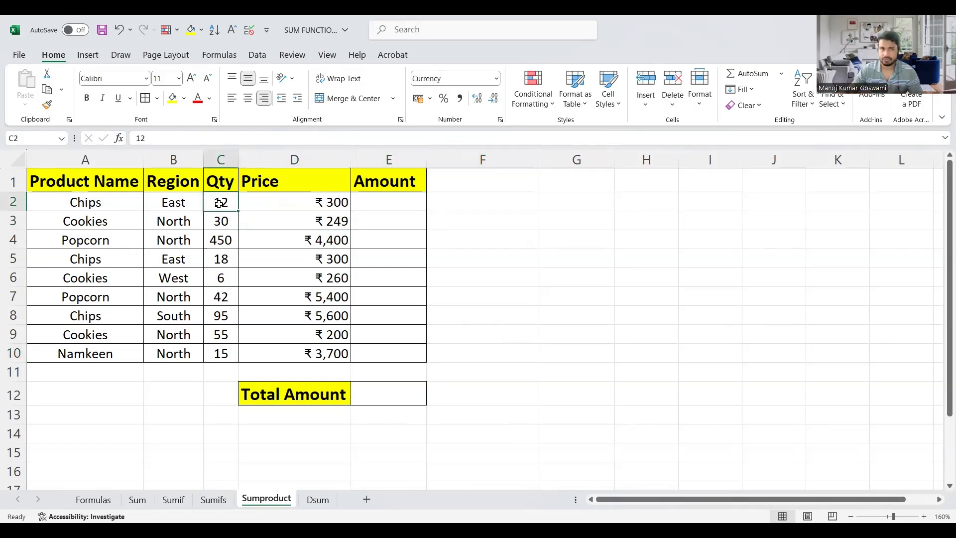
pyautogui.click(284, 202)
# Step: Calculate the first amount in E2 with PRODUCT over C2:D2 and fill the formula down to E10
pyautogui.click(383, 203)
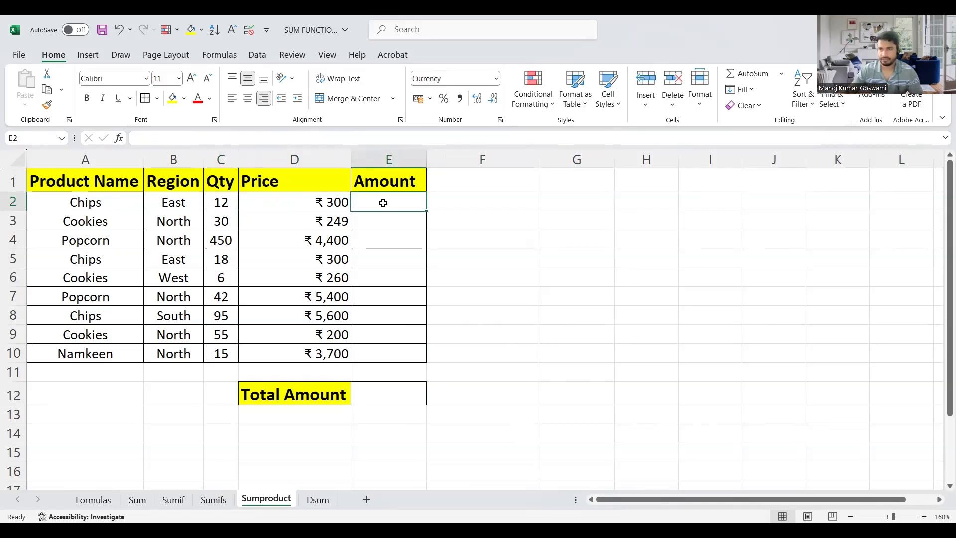
pyautogui.write('=')
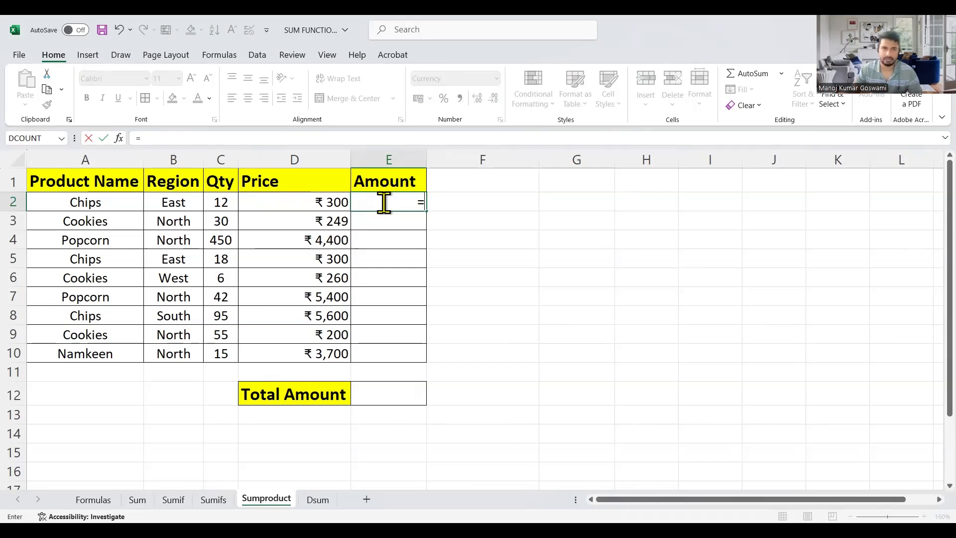
pyautogui.write('PRODUCT(')
pyautogui.click(232, 200)
pyautogui.moveTo(232, 201); pyautogui.dragTo(294, 198)
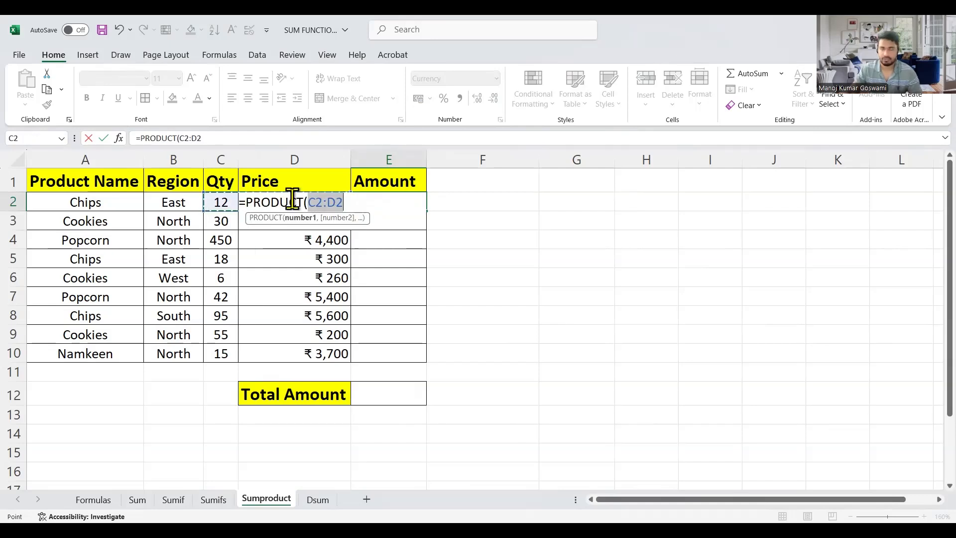
pyautogui.hotkey('ctrl', 'Return')
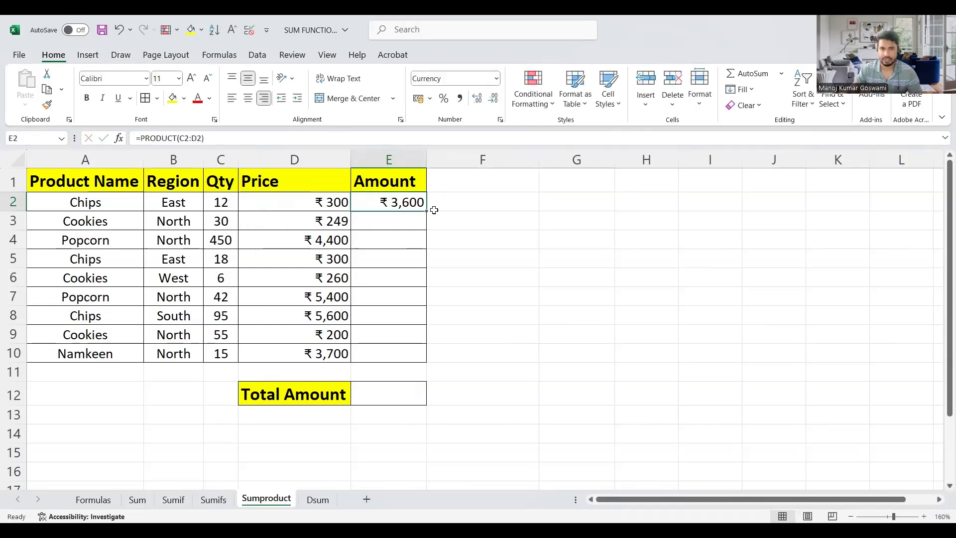
pyautogui.doubleClick(425, 210)
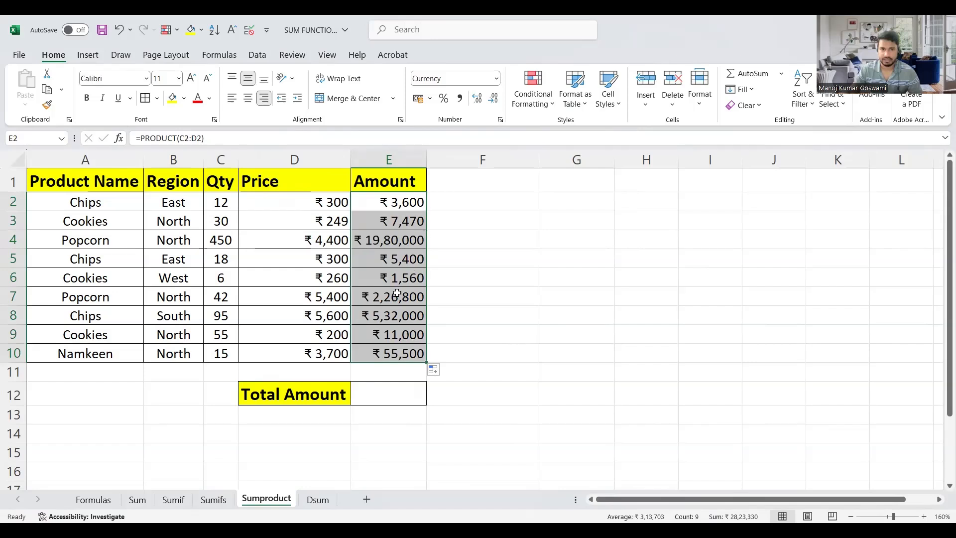
# Step: Total the Amount column in E12 with the formula =SUM(E2:E10)
pyautogui.click(378, 392)
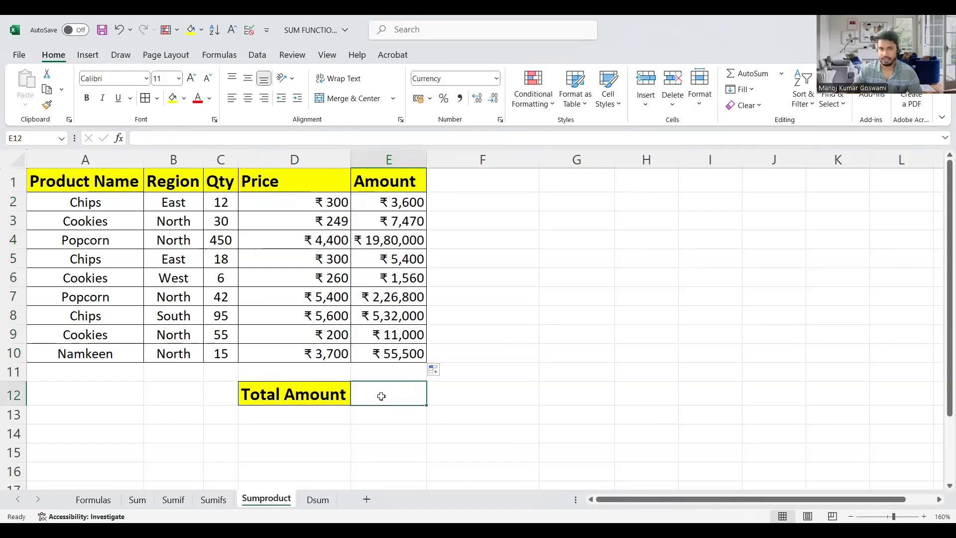
pyautogui.write('=s')
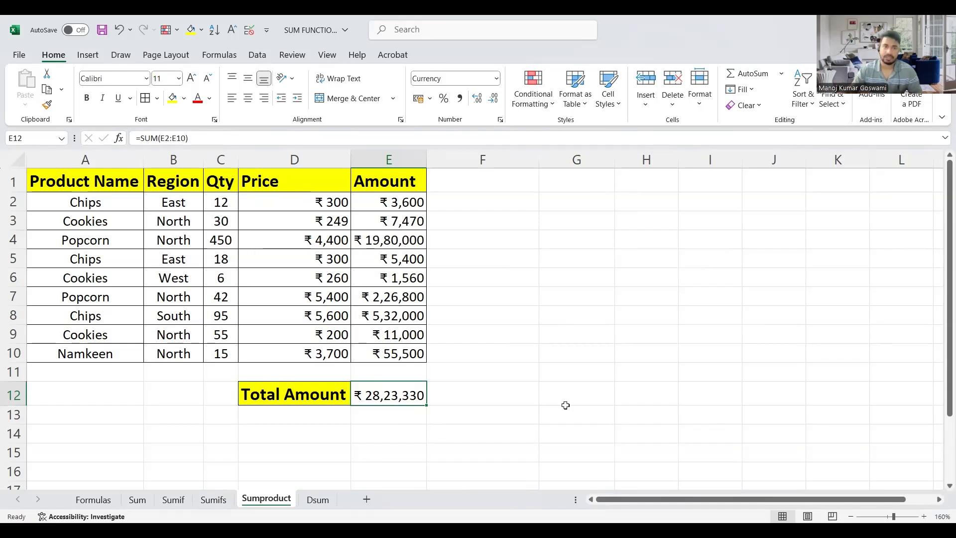
# Step: Clear the total in E12 and all the amounts in E2:E10
pyautogui.press('Delete')
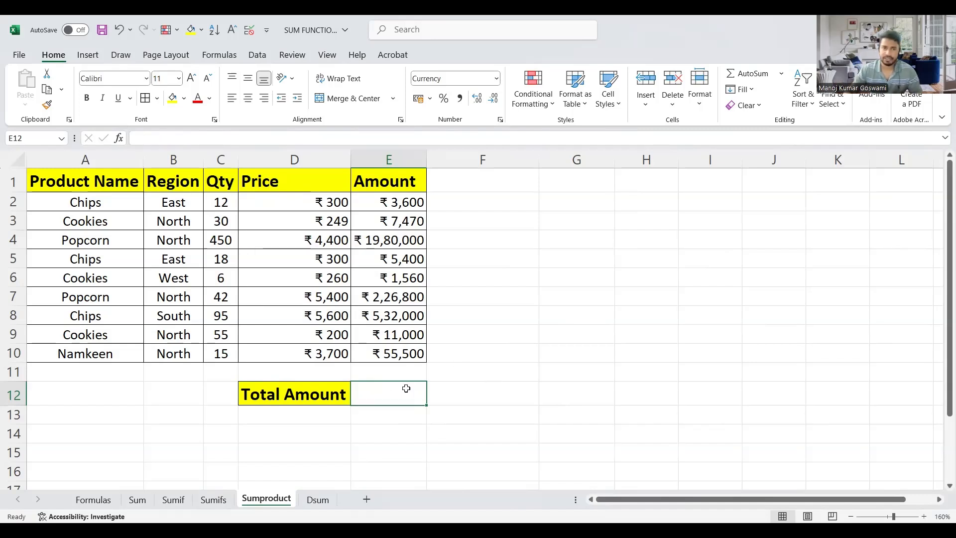
pyautogui.moveTo(403, 201); pyautogui.dragTo(403, 344)
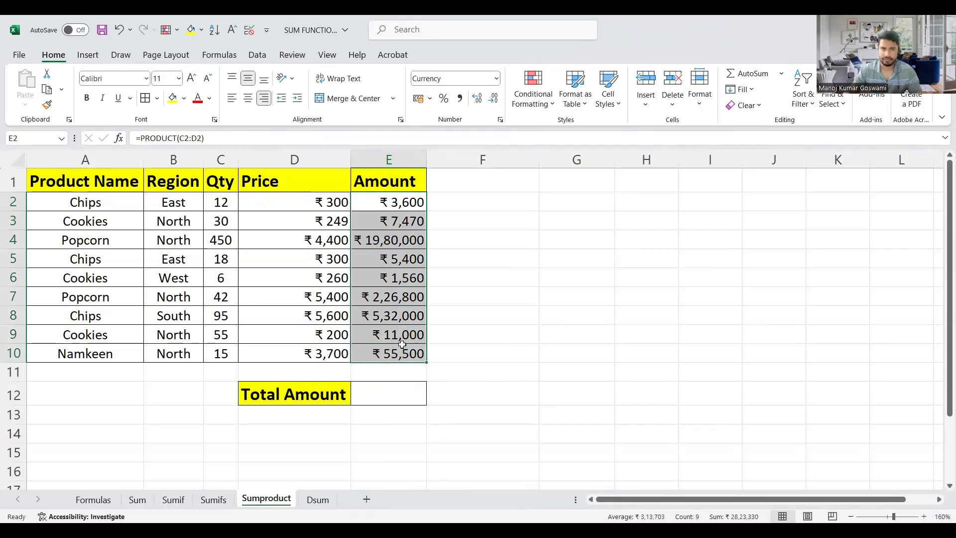
pyautogui.press('Delete')
pyautogui.click(472, 258)
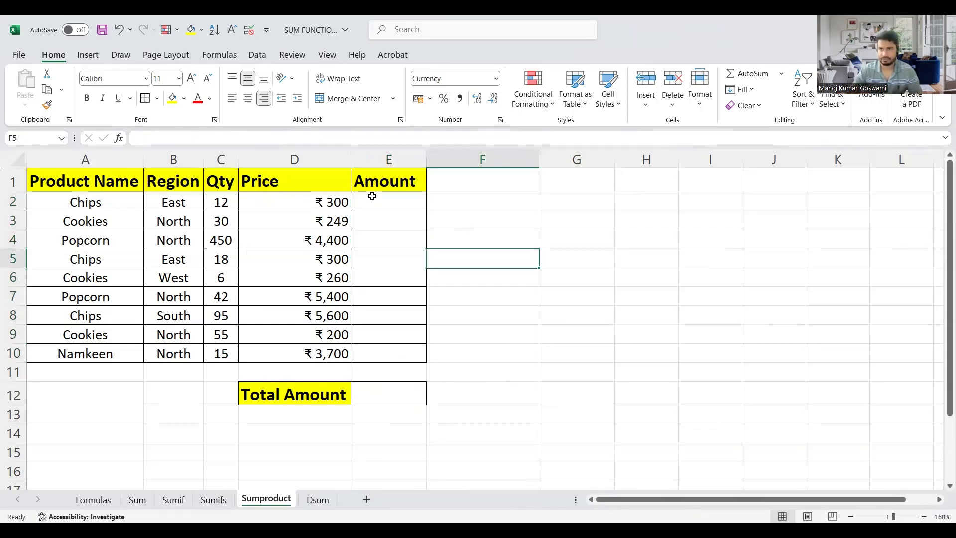
# Step: Undo the clearing of both the amounts and the Total Amount cell
pyautogui.click(383, 390)
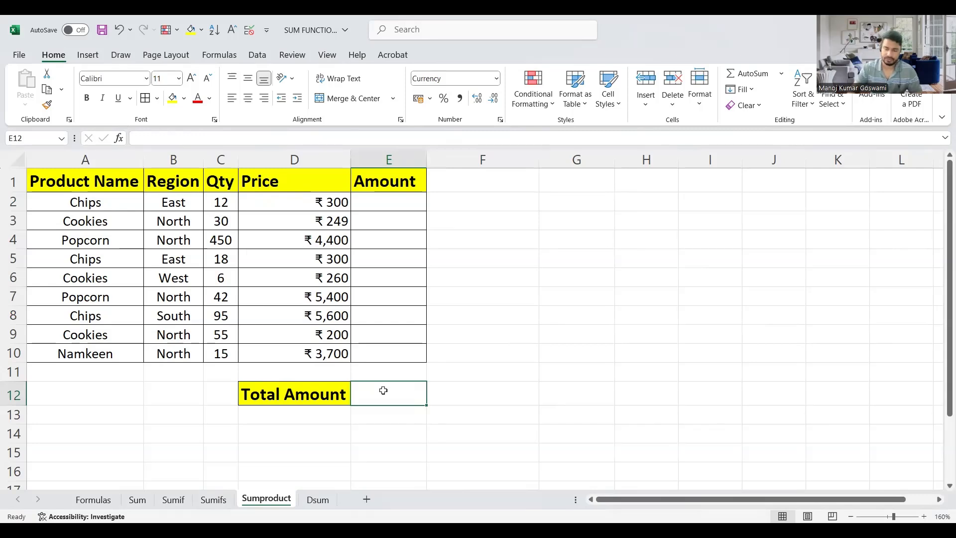
pyautogui.hotkey('ctrl', 'z')
pyautogui.hotkey('ctrl', 'z')
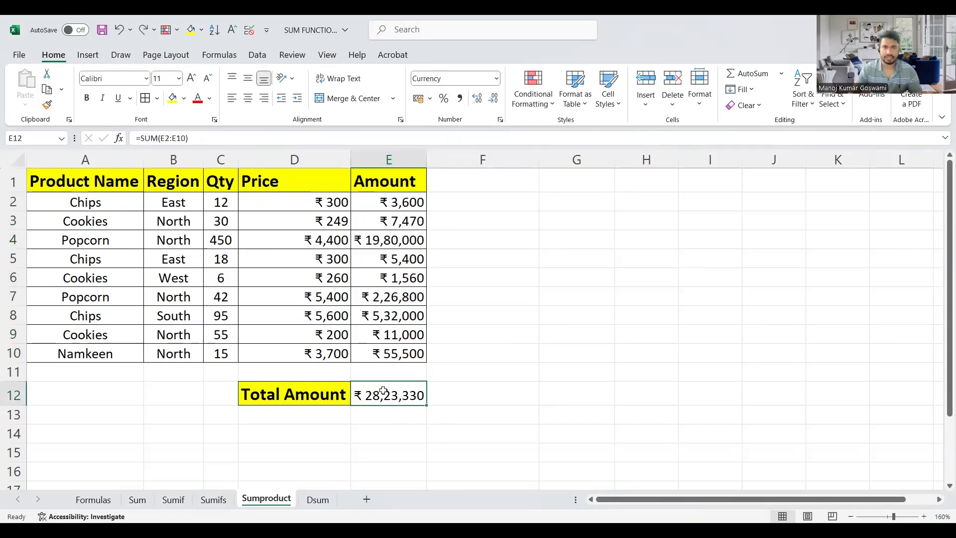
# Step: Replace the SUM formula in E12 with a SUMPRODUCT of the Qty range C2:C10 and the Price range D2:D10
pyautogui.click(392, 445)
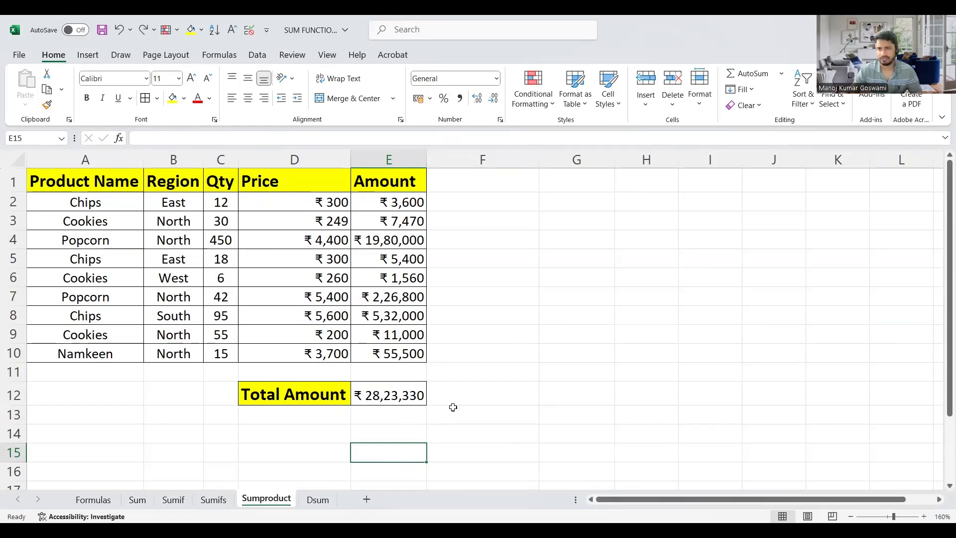
pyautogui.click(396, 393)
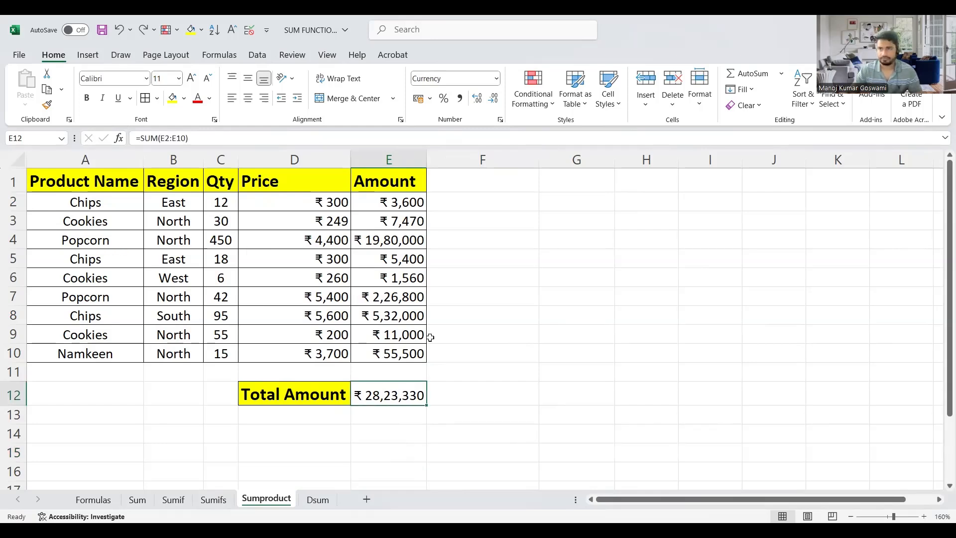
pyautogui.press('Delete')
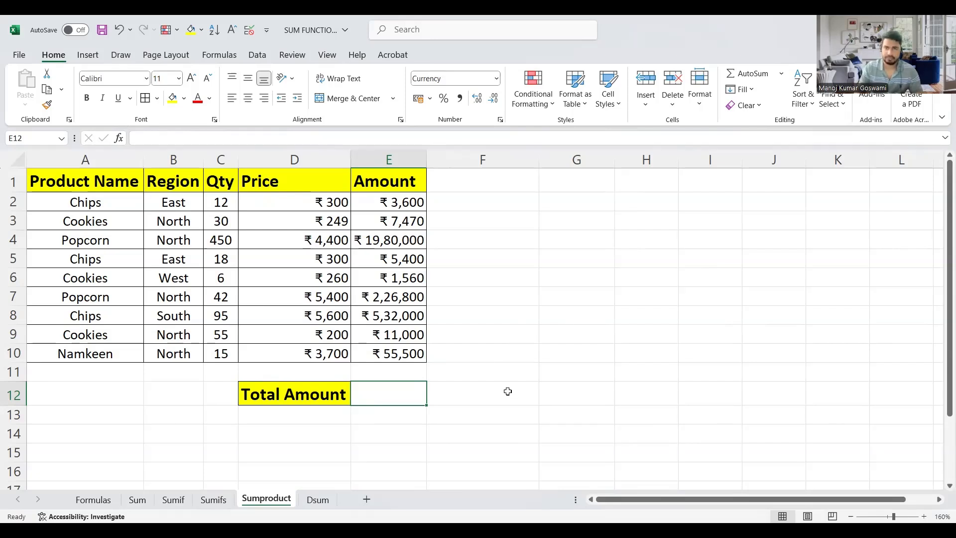
pyautogui.write('=')
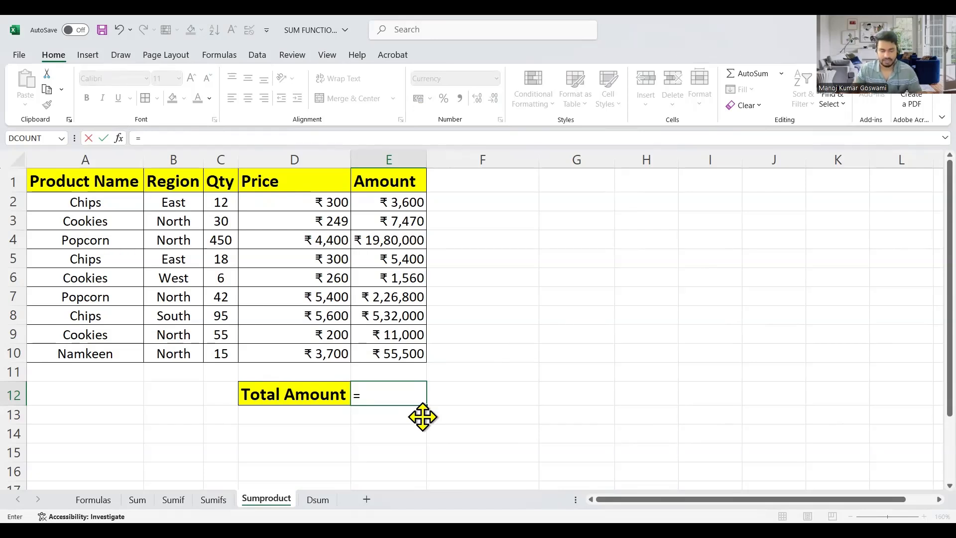
pyautogui.write('SUMPRODUCT(')
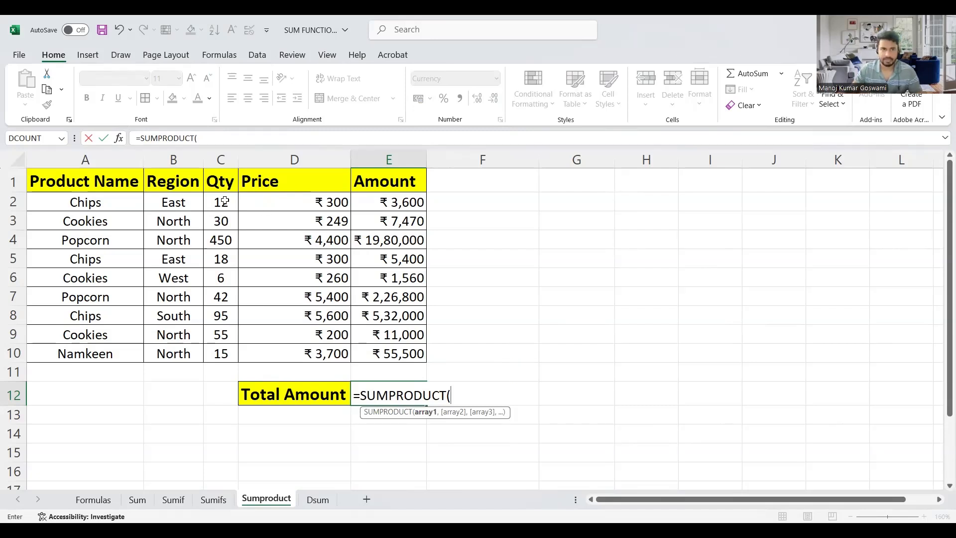
pyautogui.moveTo(222, 203); pyautogui.dragTo(234, 284)
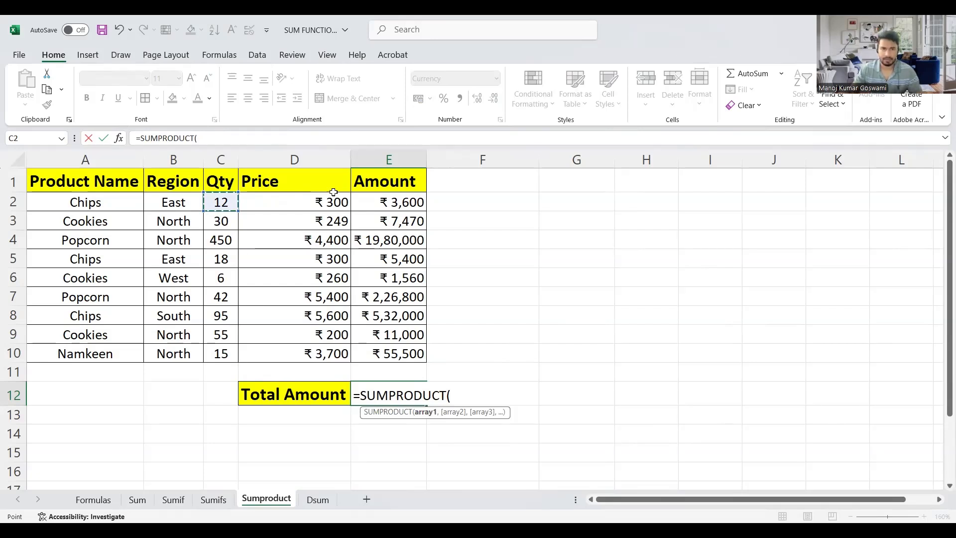
pyautogui.write(',')
pyautogui.moveTo(332, 199); pyautogui.dragTo(330, 270)
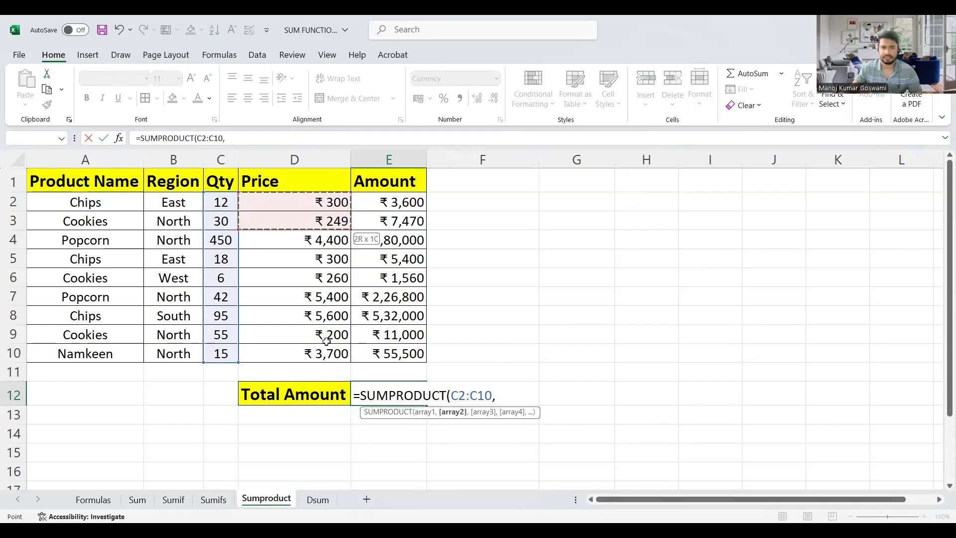
pyautogui.moveTo(327, 341); pyautogui.dragTo(328, 354)
pyautogui.press('Return')
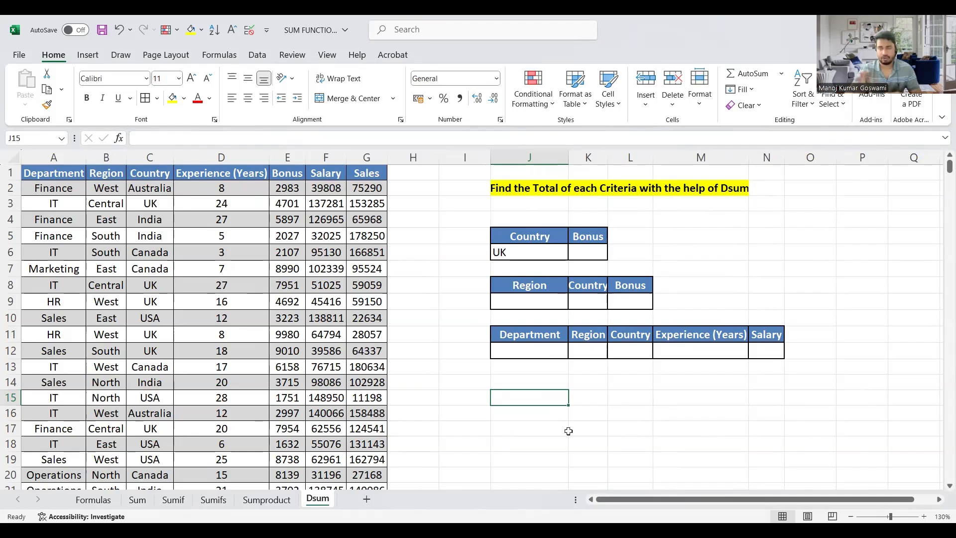
# Step: On the Dsum sheet, start a DSUM formula in K6 for the UK bonus, using A1:G501 as the database
pyautogui.click(590, 247)
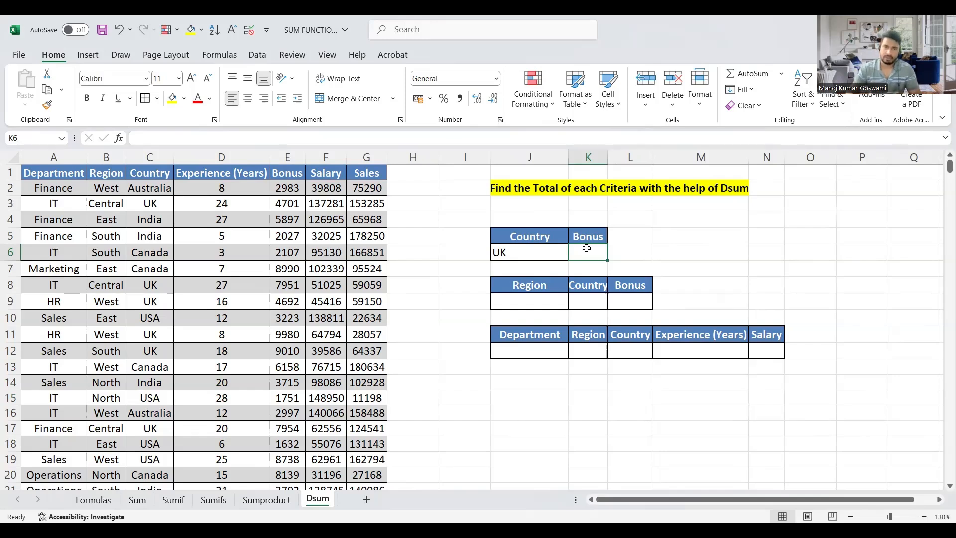
pyautogui.write('=')
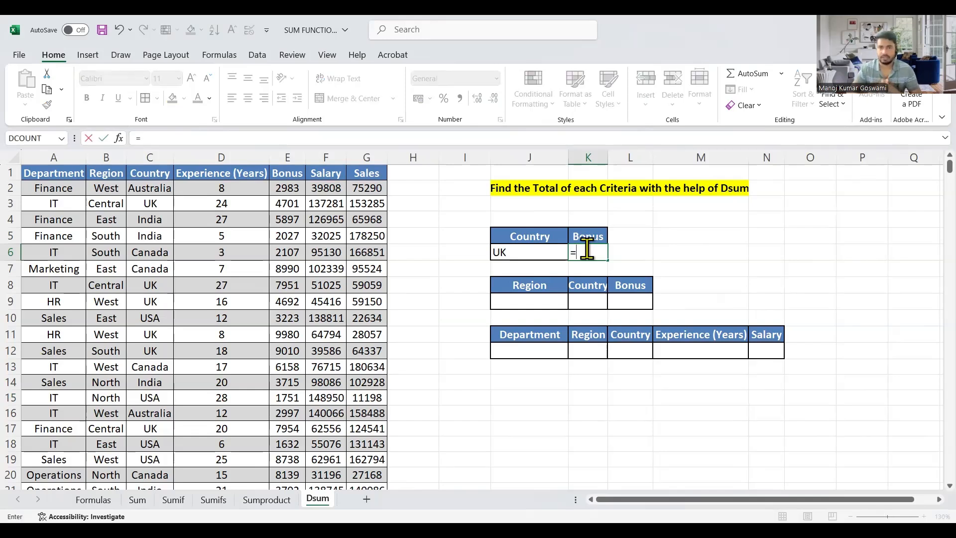
pyautogui.write('DSUM(')
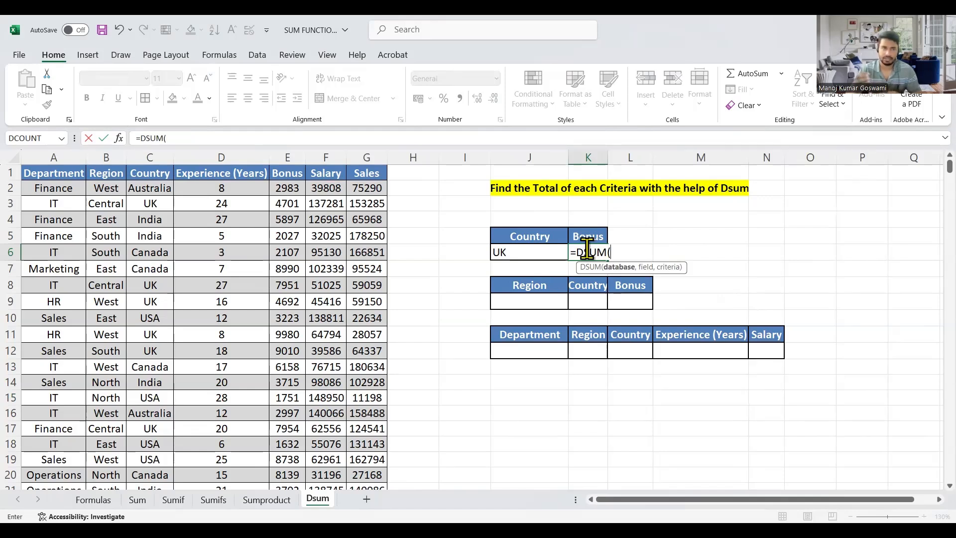
pyautogui.click(47, 176)
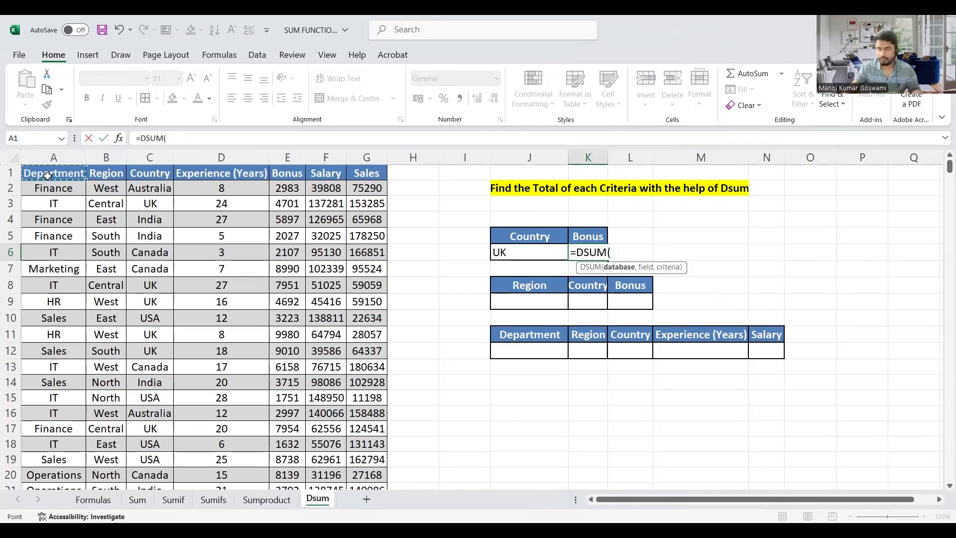
pyautogui.hotkey('ctrl', 'shift', 'Right')
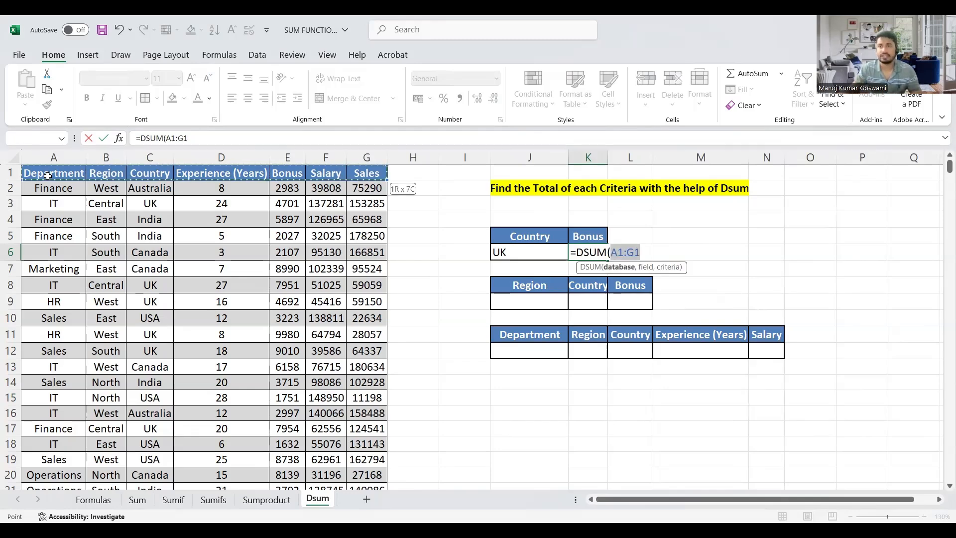
pyautogui.hotkey('ctrl', 'shift', 'Down')
pyautogui.moveTo(950, 473); pyautogui.dragTo(915, 150)
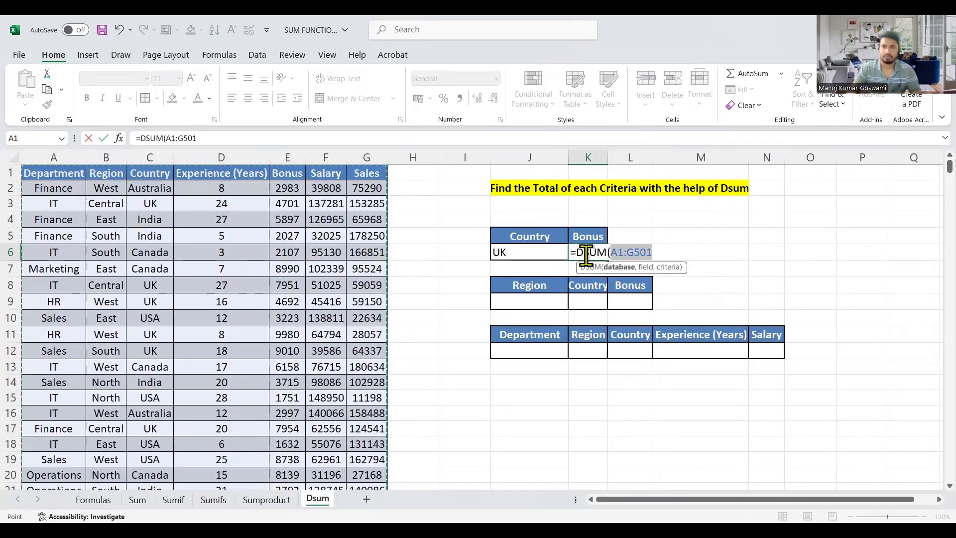
pyautogui.write(',')
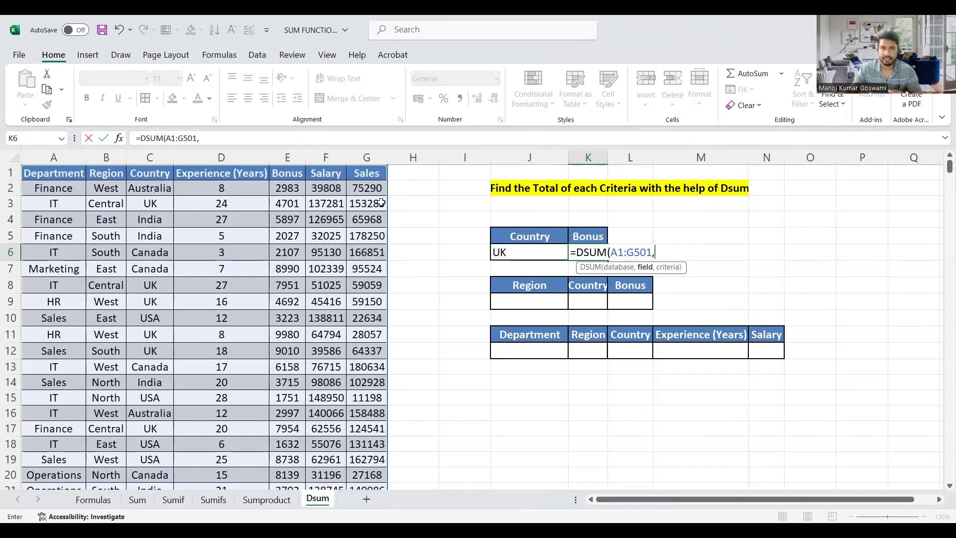
# Step: Set the field argument of the DSUM formula in K6 to the database's Bonus header, E1
pyautogui.click(290, 179)
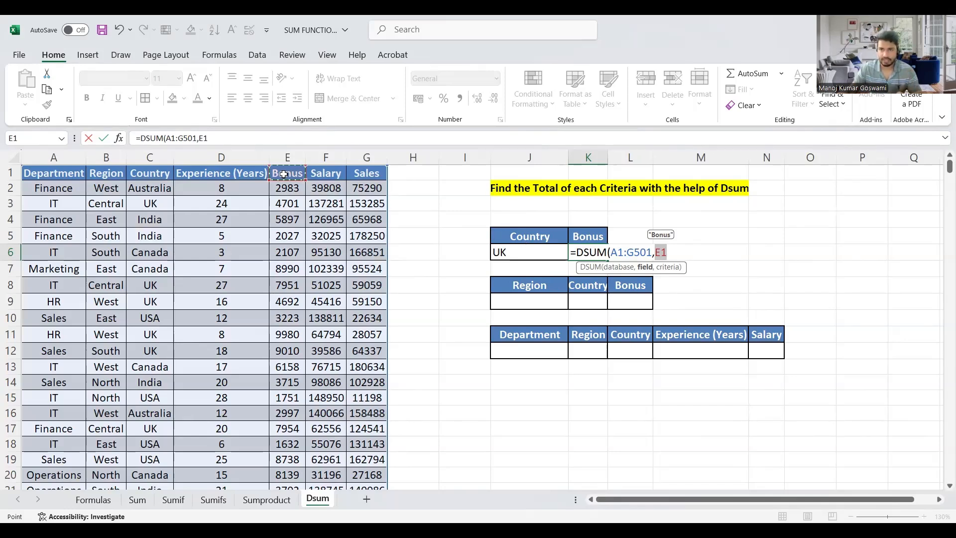
pyautogui.click(589, 235)
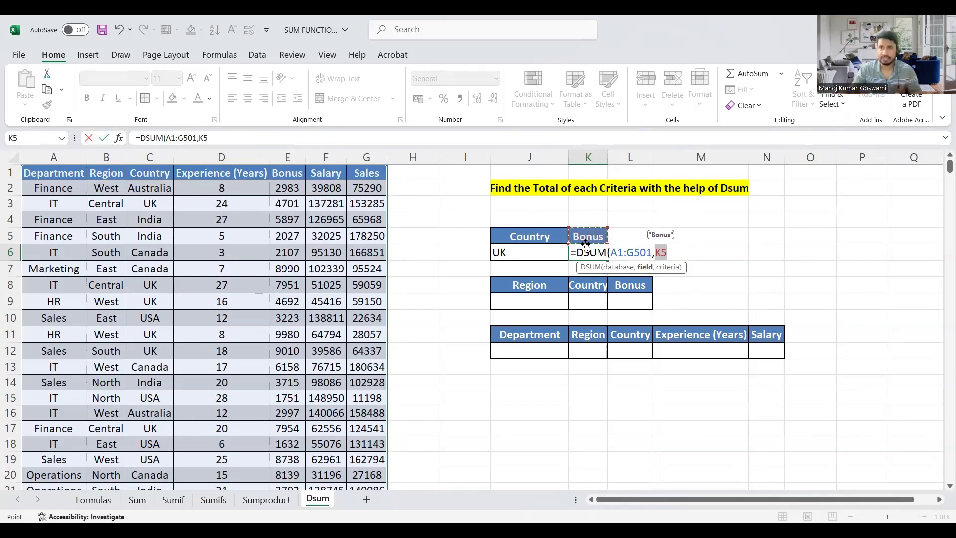
pyautogui.click(288, 173)
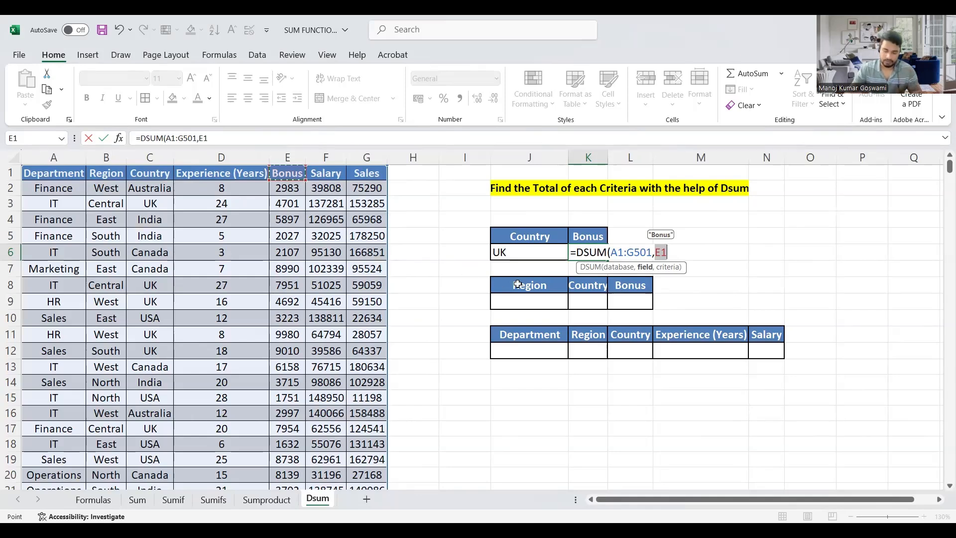
pyautogui.write(',')
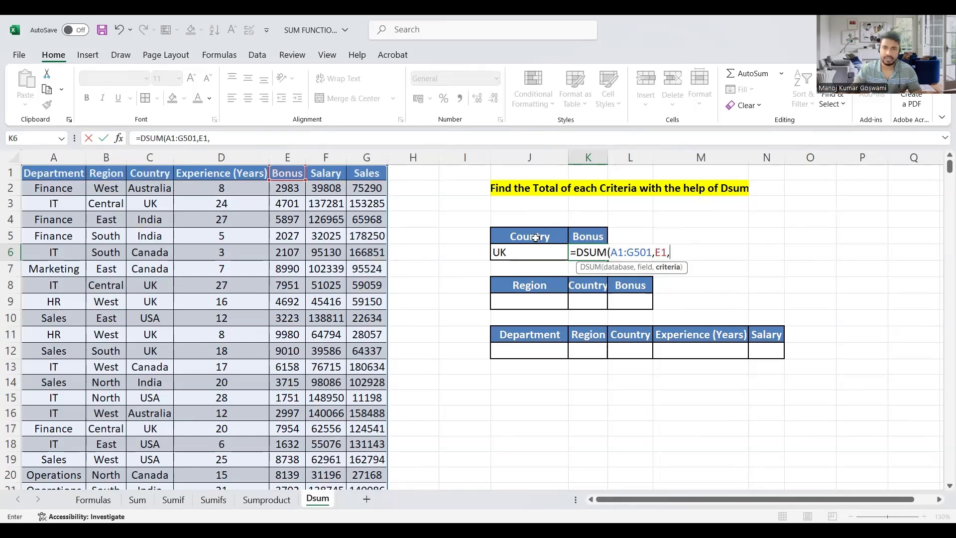
# Step: Use the Country header and its value, J5:J6, as the DSUM criteria and complete the formula in K6
pyautogui.moveTo(535, 237); pyautogui.dragTo(532, 252)
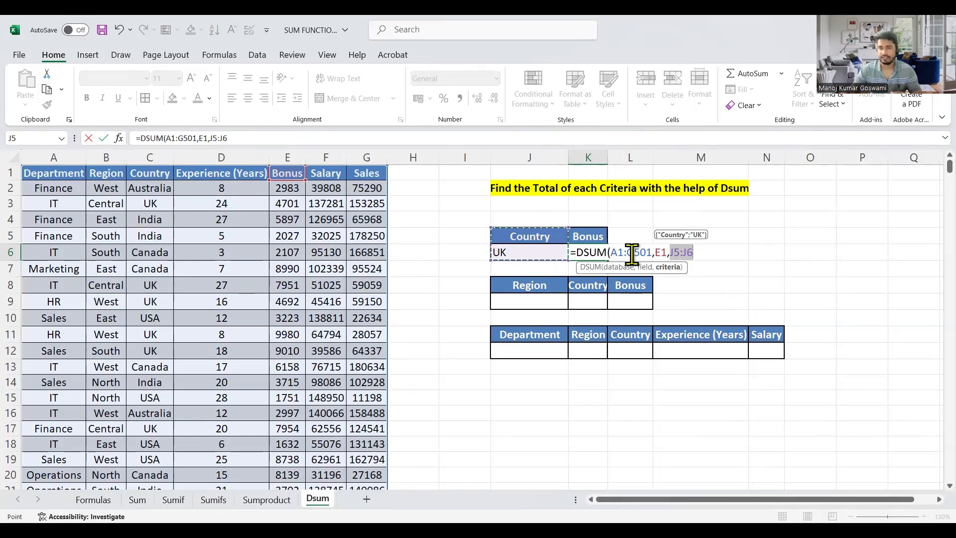
pyautogui.click(541, 238)
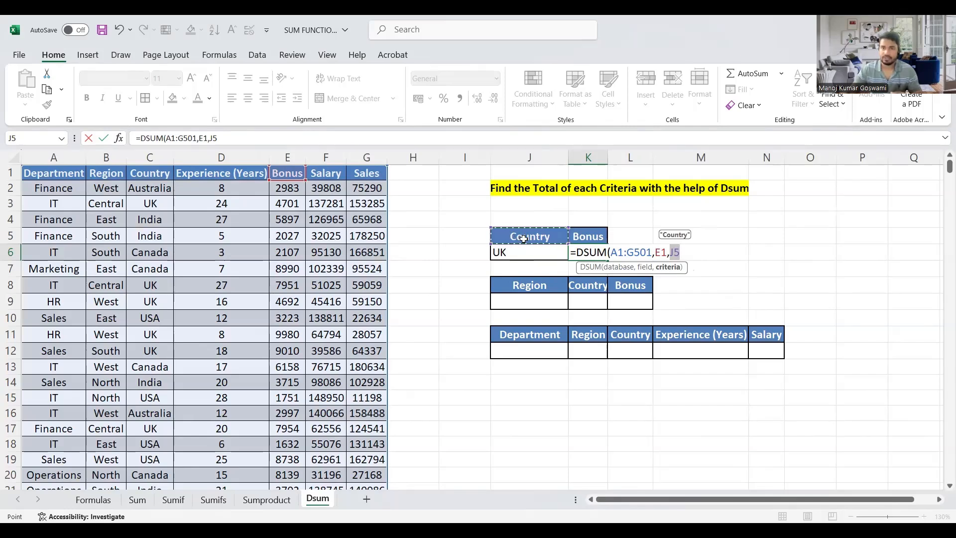
pyautogui.moveTo(529, 238); pyautogui.dragTo(528, 251)
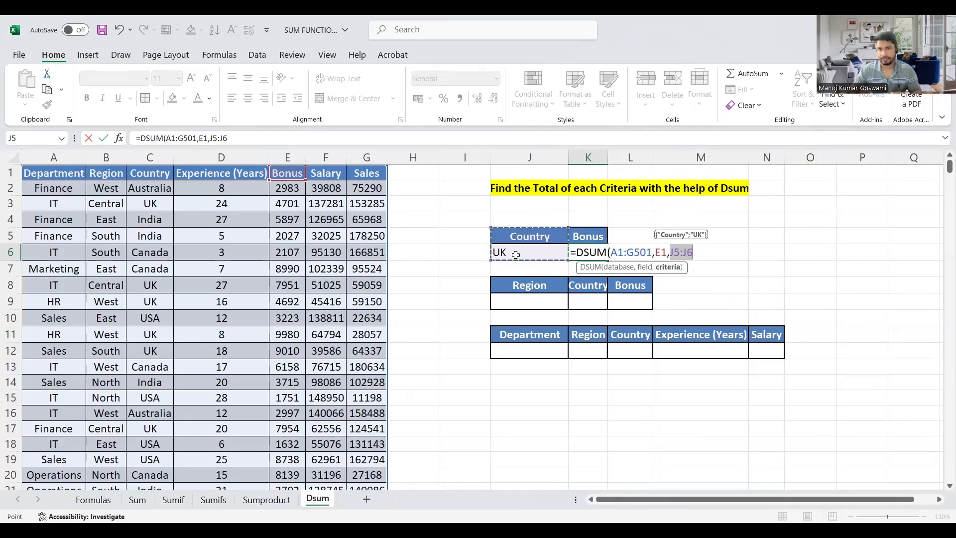
pyautogui.click(526, 253)
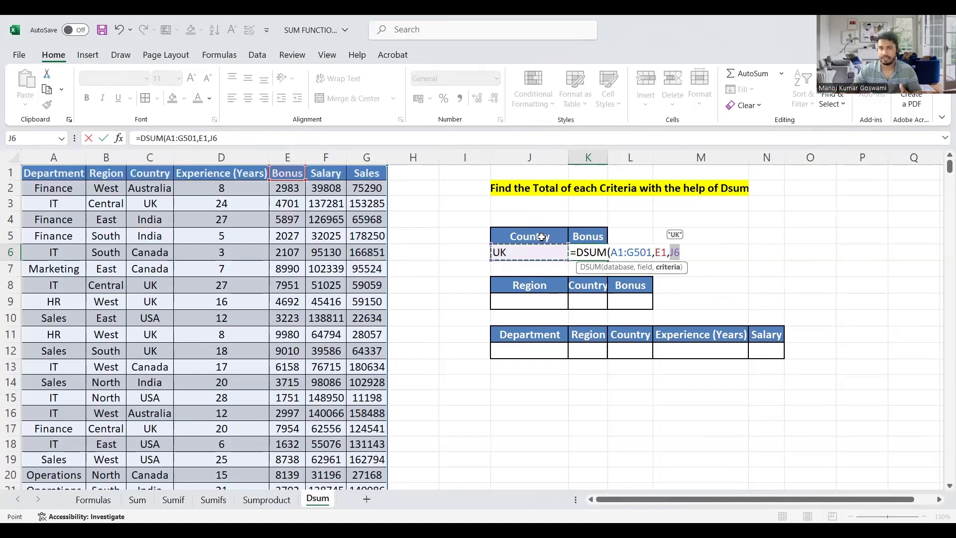
pyautogui.click(541, 237)
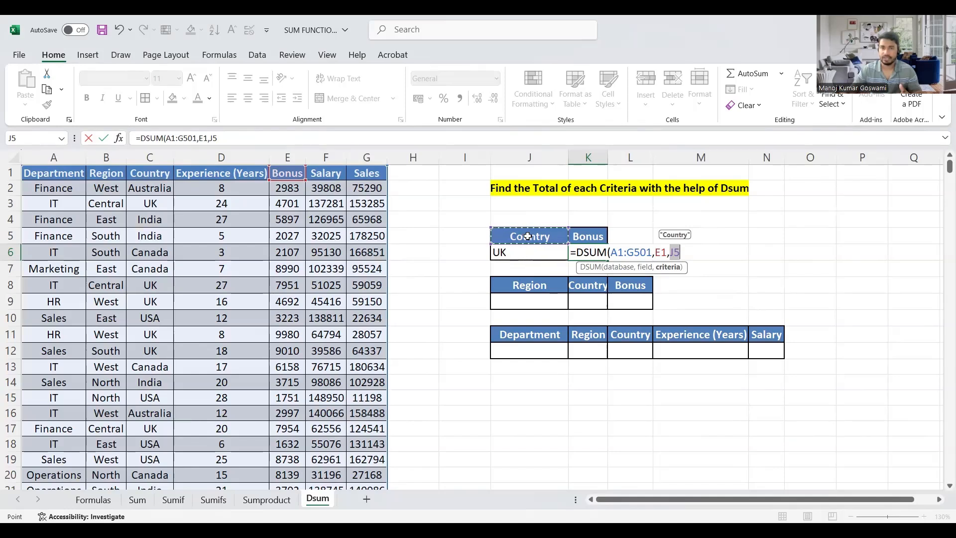
pyautogui.moveTo(527, 237); pyautogui.dragTo(526, 250)
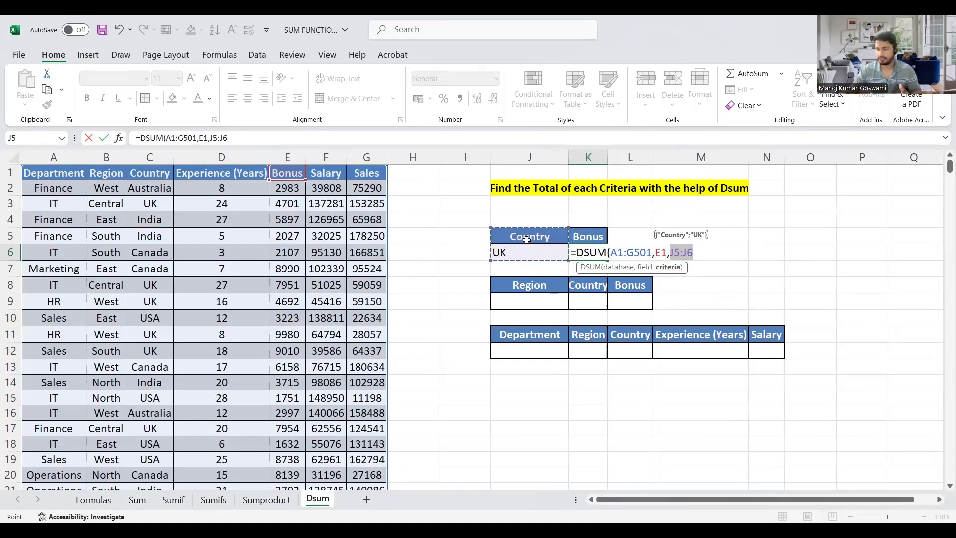
pyautogui.press('Return')
pyautogui.press('Up')
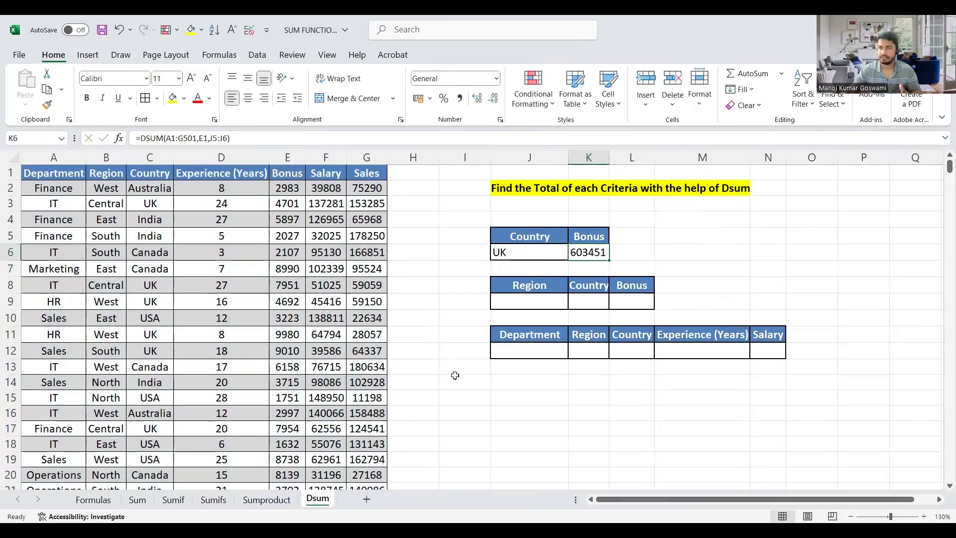
# Step: Change the country criterion in J6 to India
pyautogui.click(515, 248)
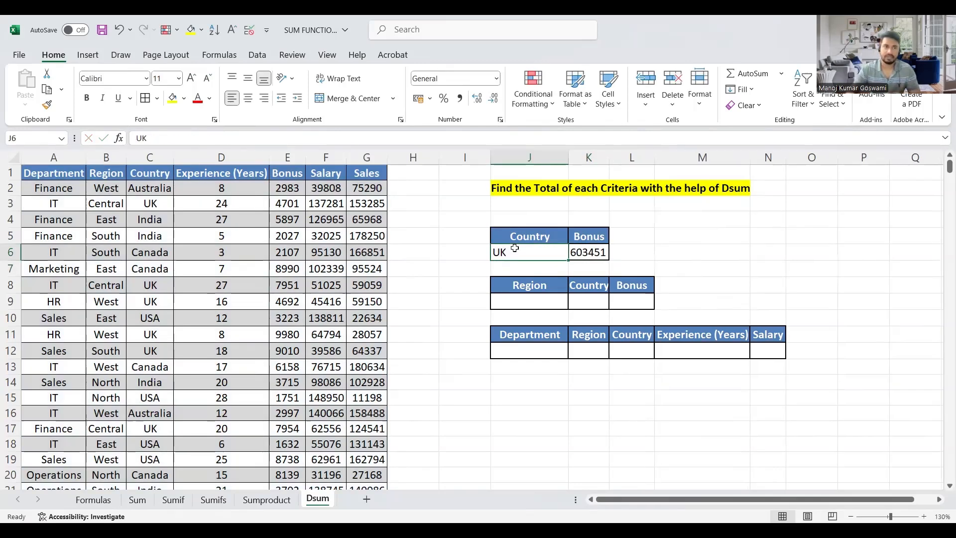
pyautogui.write('In')
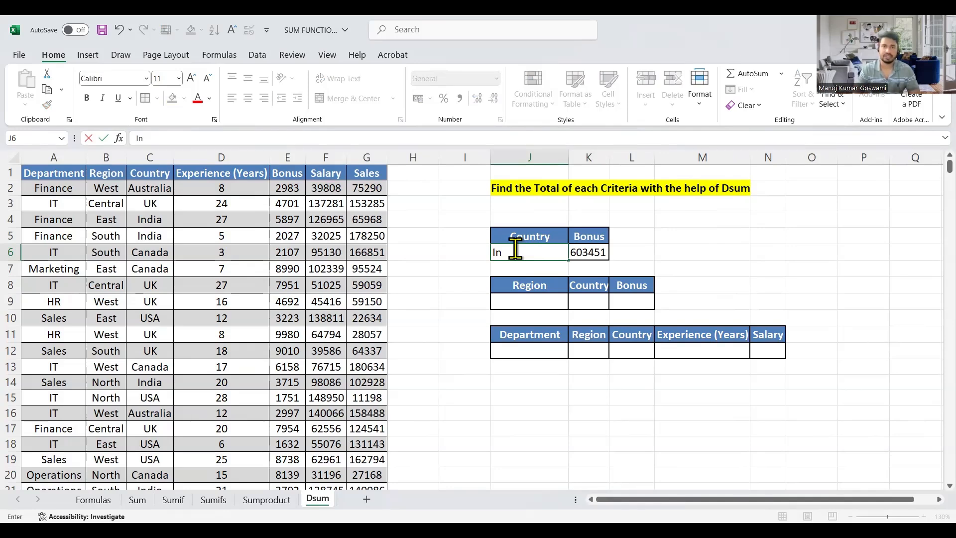
pyautogui.write('dia')
pyautogui.press('Return')
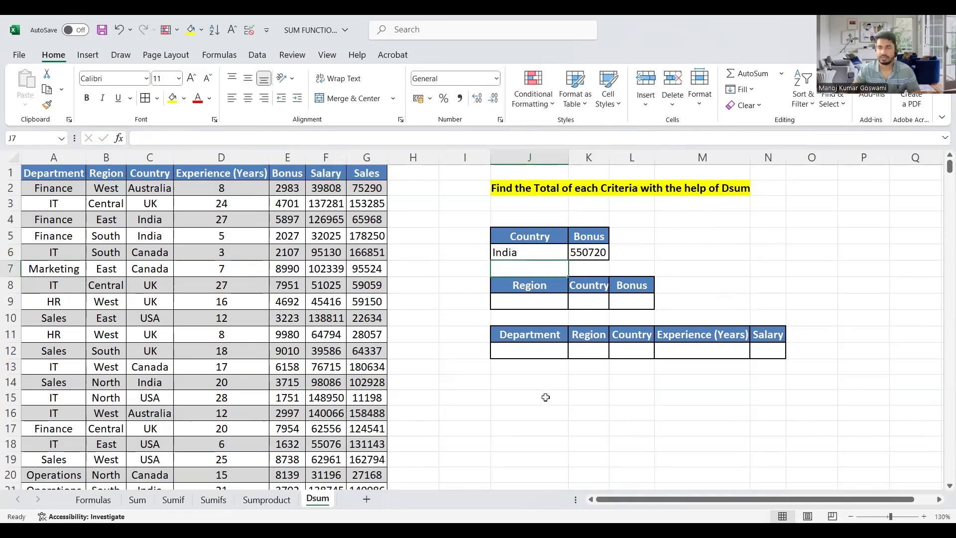
pyautogui.click(573, 397)
pyautogui.click(635, 297)
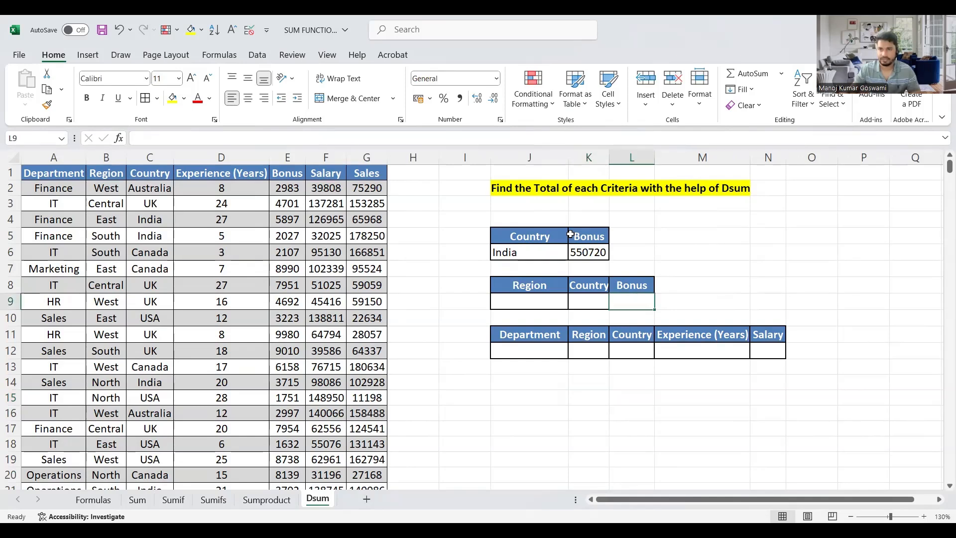
pyautogui.write('=')
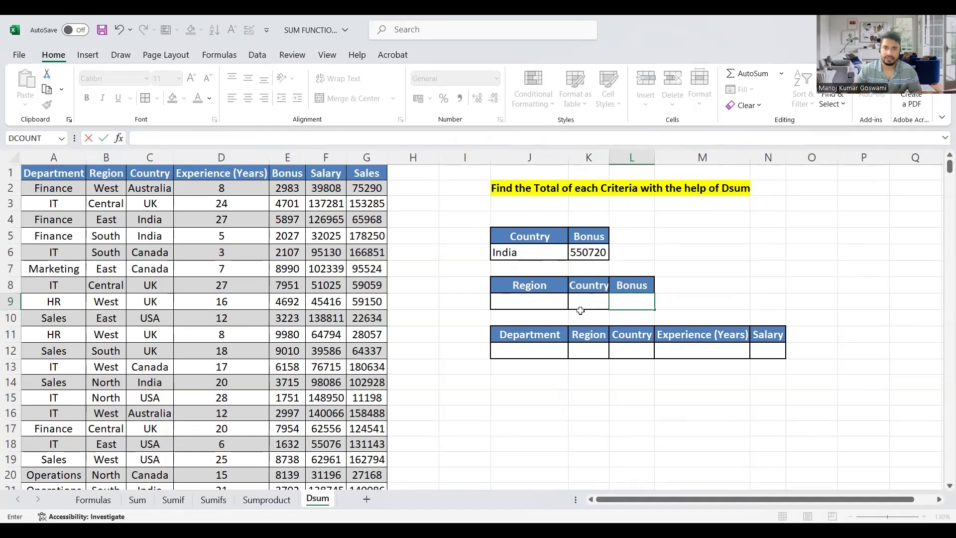
pyautogui.press('Escape')
# Step: Fill in the second criteria table with West as the Region in J9 and UK as the Country in K9
pyautogui.click(542, 299)
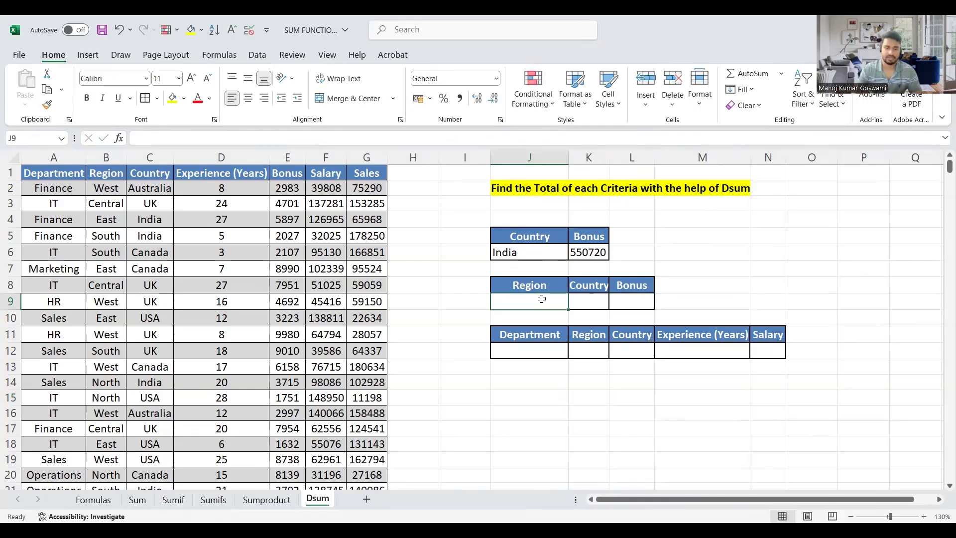
pyautogui.write('We')
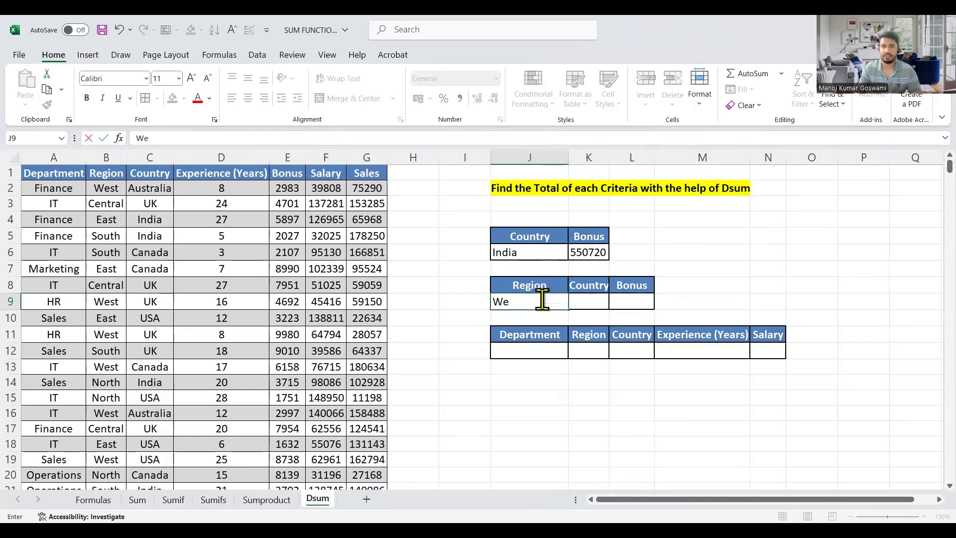
pyautogui.write('st')
pyautogui.press('Return')
pyautogui.press('Up')
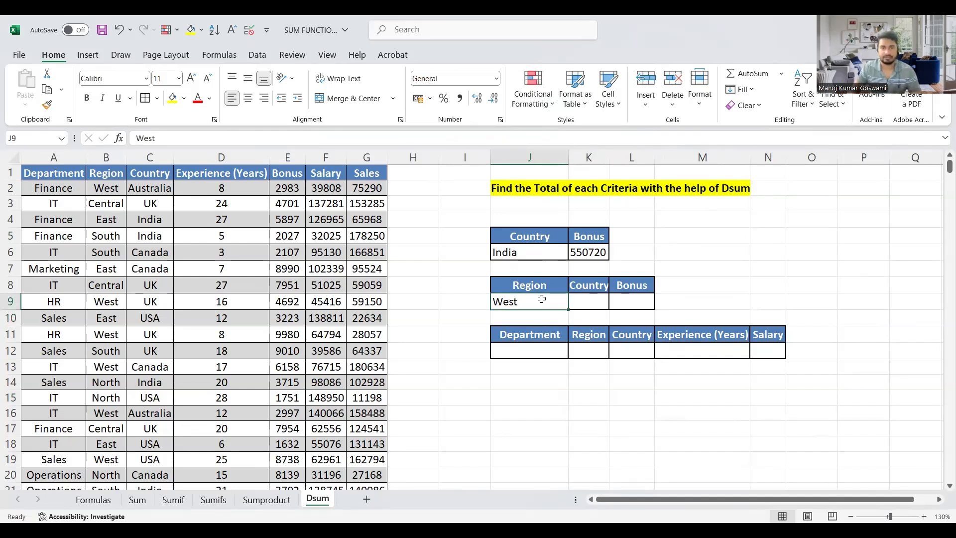
pyautogui.press('Right')
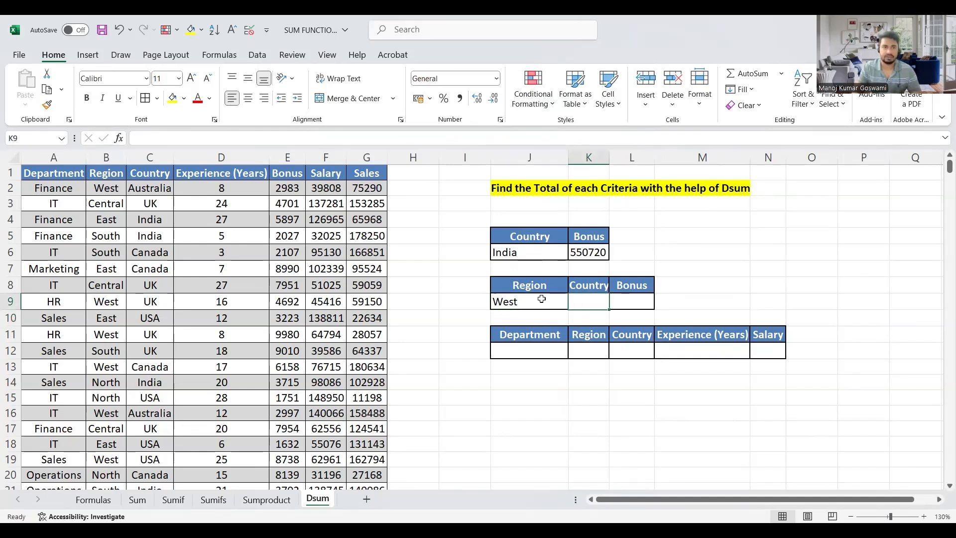
pyautogui.write('UK')
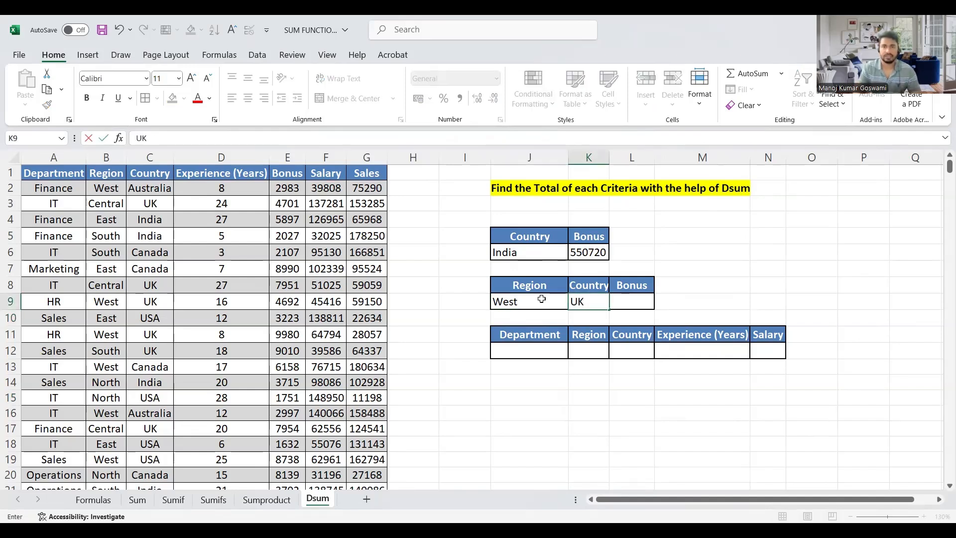
pyautogui.press('Right')
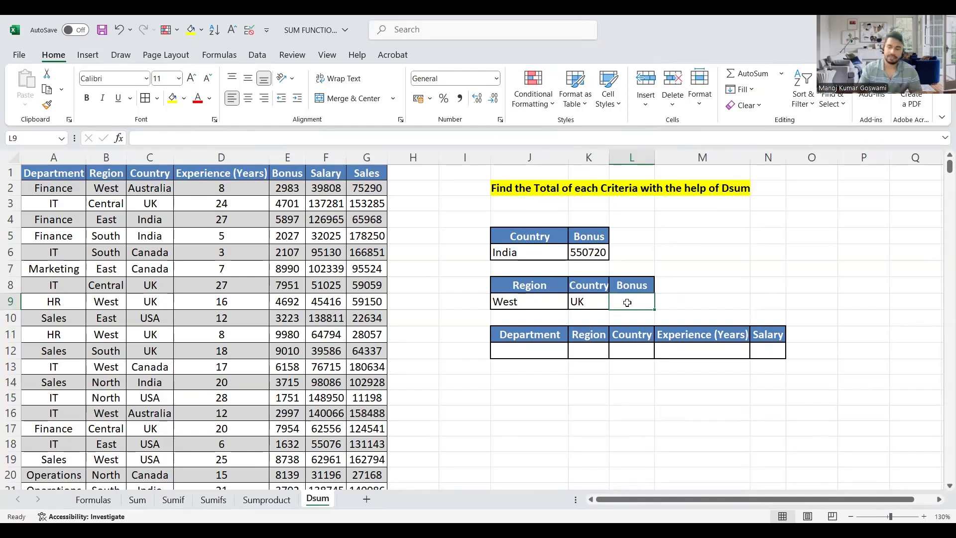
# Step: Start a DSUM formula in the Bonus cell L9 with A1:G501 as the database
pyautogui.write('=')
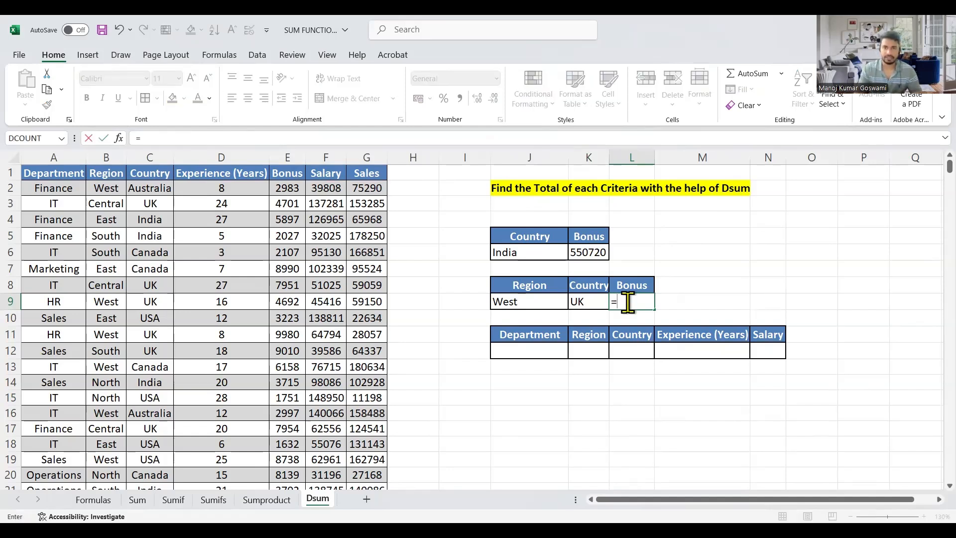
pyautogui.write('DSUM(')
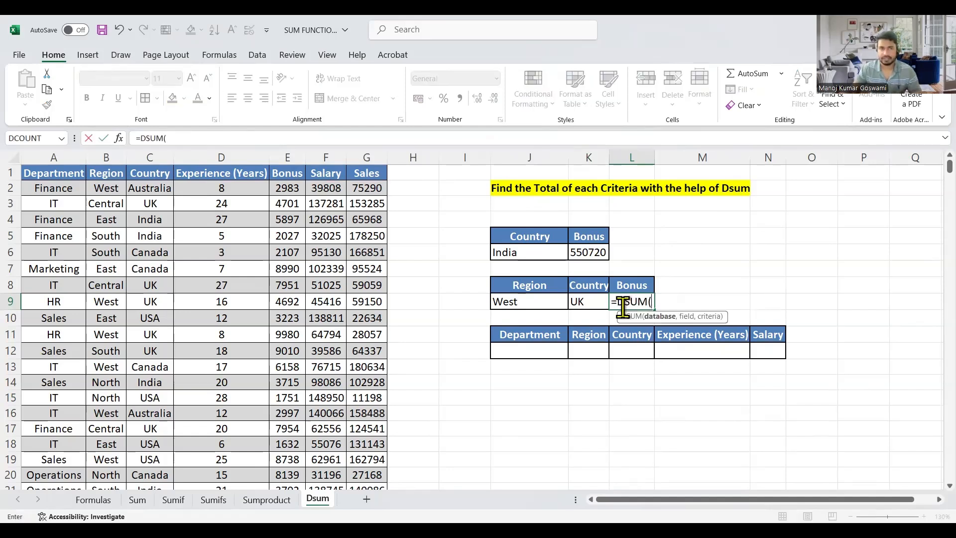
pyautogui.click(44, 175)
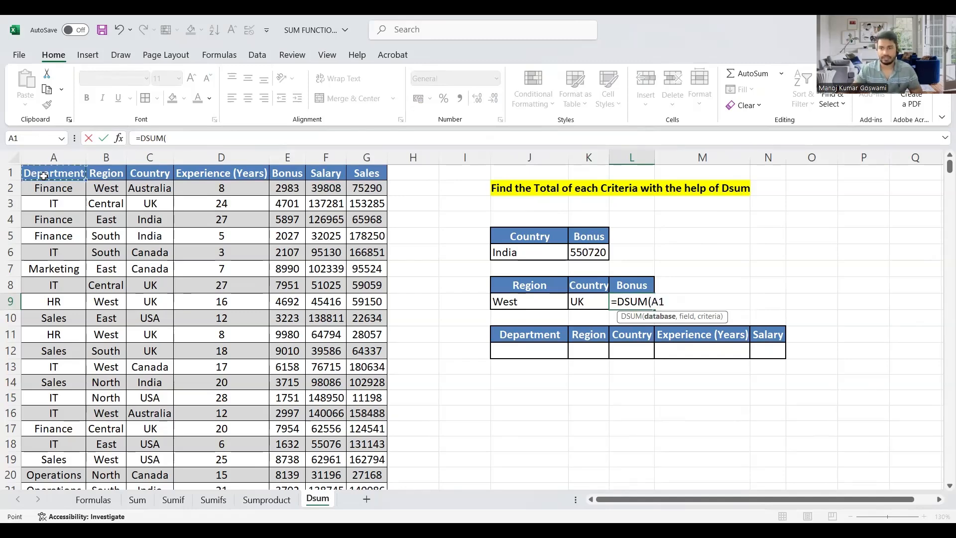
pyautogui.hotkey('ctrl', 'shift', 'Right')
pyautogui.hotkey('ctrl', 'shift', 'Down')
pyautogui.scroll(14, 914, 235)
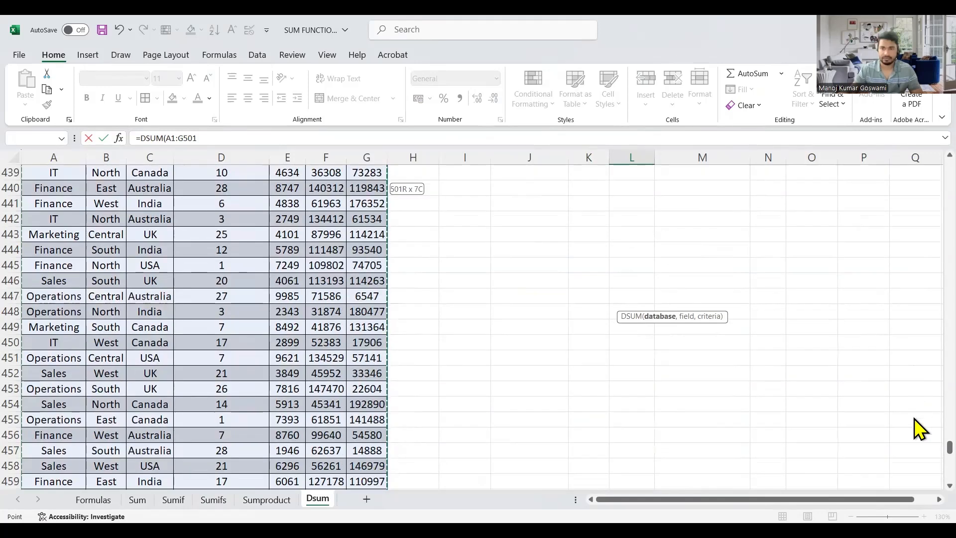
pyautogui.moveTo(950, 446); pyautogui.dragTo(915, 156)
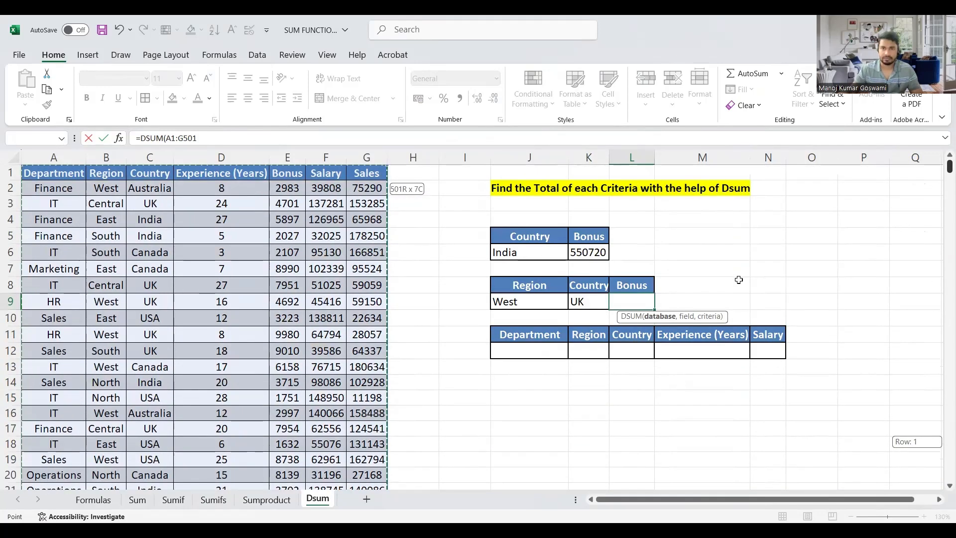
pyautogui.write(',')
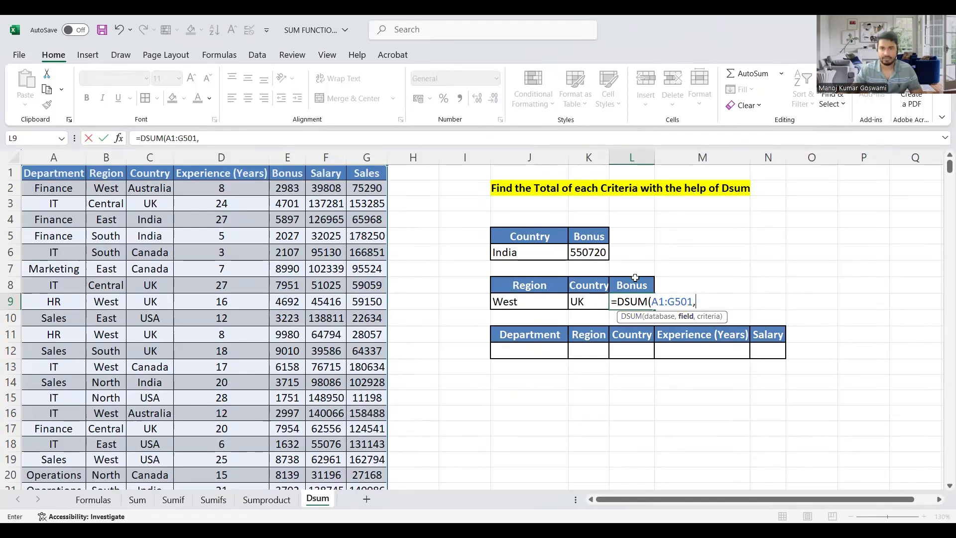
# Step: Complete the DSUM formula in L9 with the Bonus header E1 as the field and J8:K9 as the criteria
pyautogui.click(287, 174)
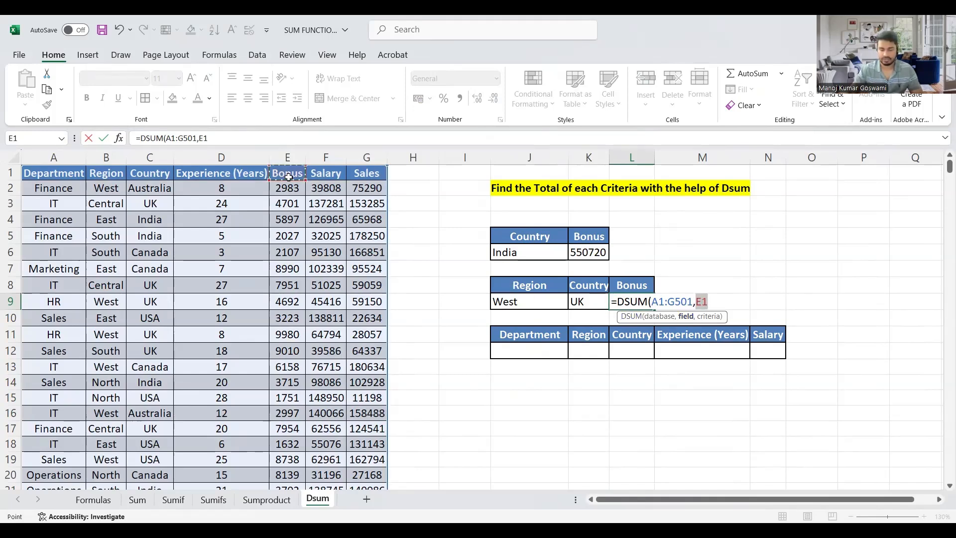
pyautogui.write(',')
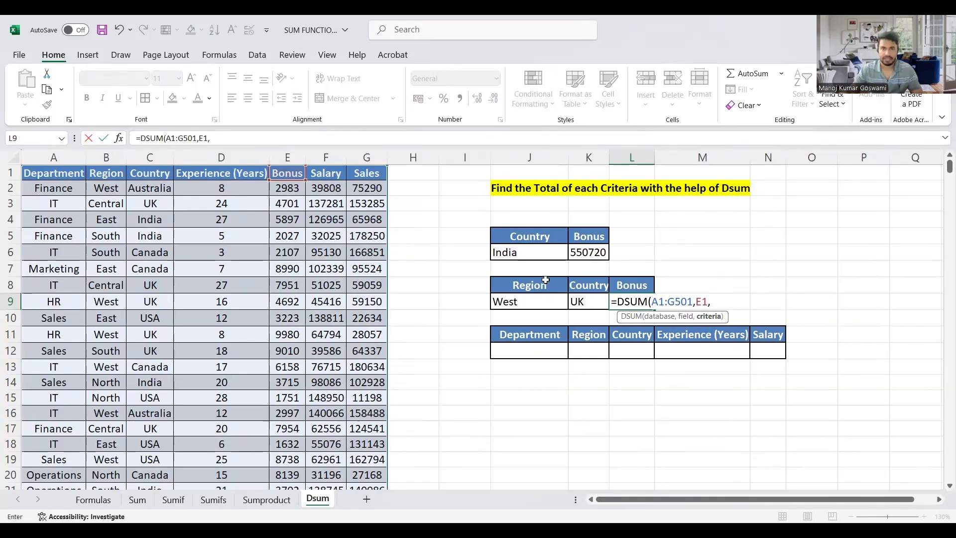
pyautogui.moveTo(548, 286); pyautogui.dragTo(586, 301)
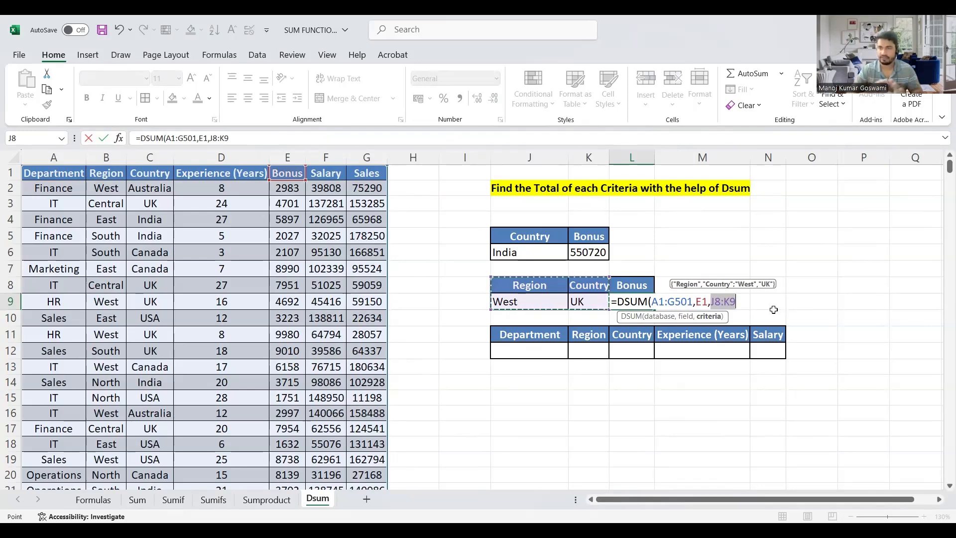
pyautogui.press('Return')
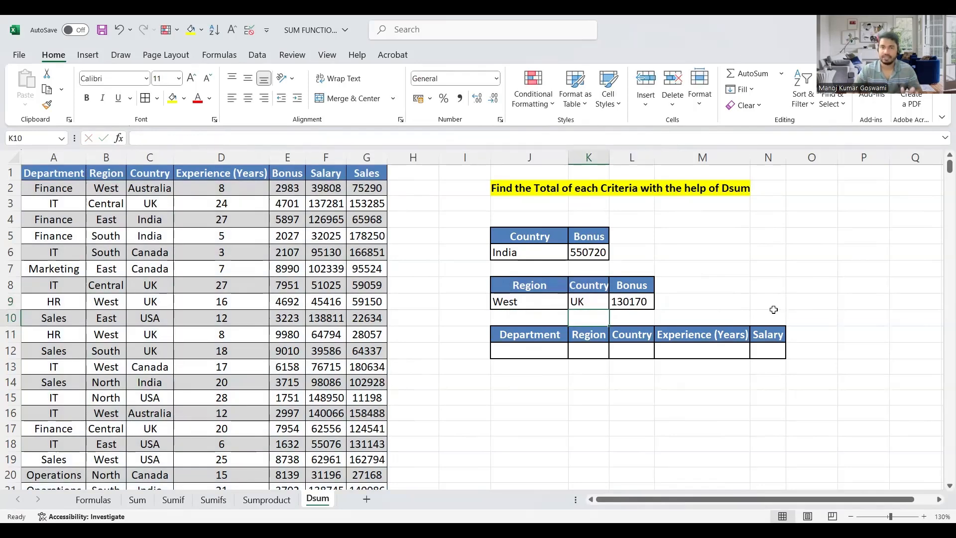
# Step: Select the third table's criteria block J11:M12, from Department through Experience (Years)
pyautogui.click(772, 346)
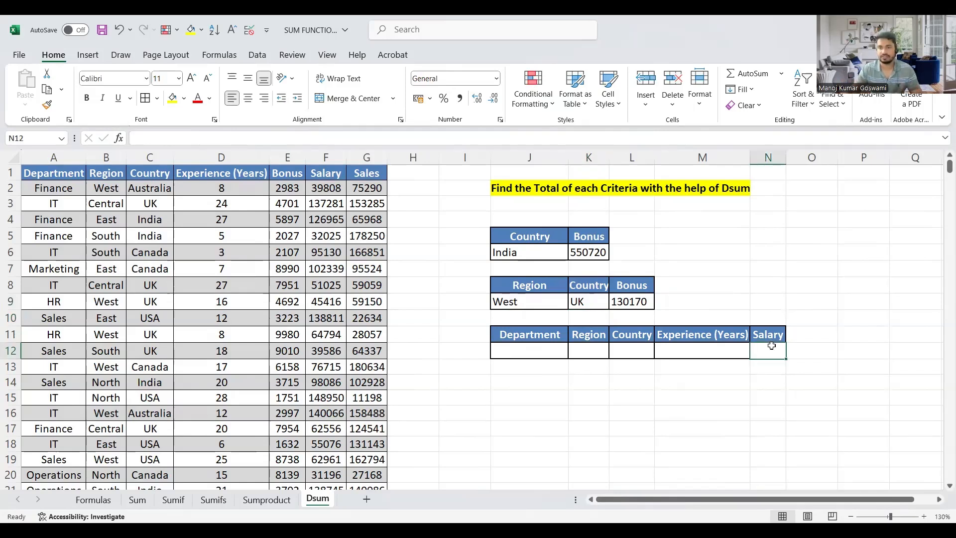
pyautogui.click(538, 350)
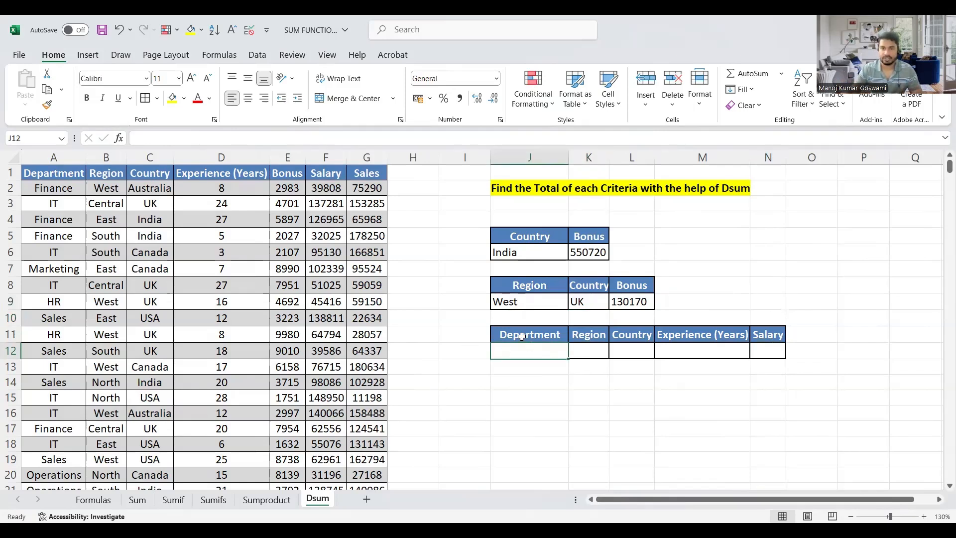
pyautogui.moveTo(521, 336); pyautogui.dragTo(711, 354)
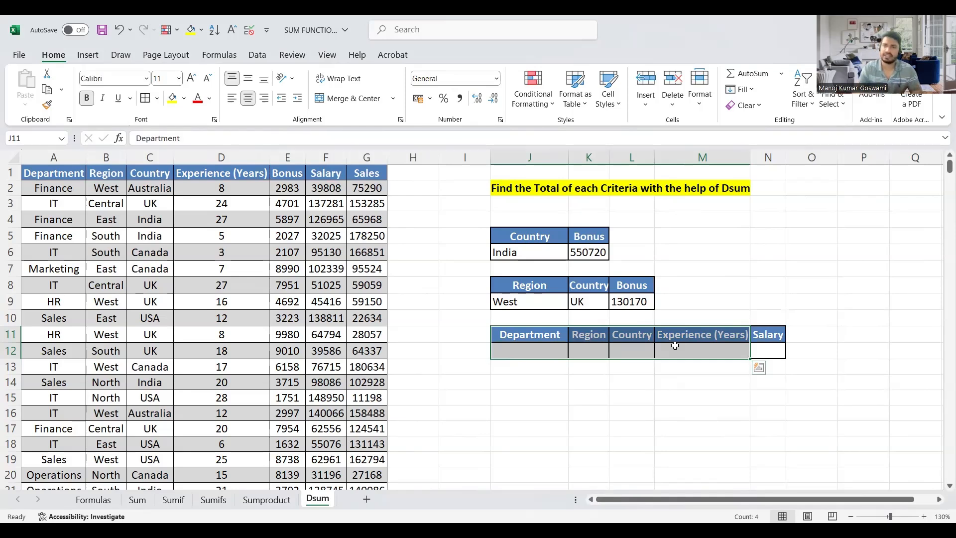
# Step: Fill in the third criteria table's row 12 with Finance as Department, Central as Region, India as Country and >5 as Experience (Years)
pyautogui.click(576, 351)
pyautogui.click(543, 349)
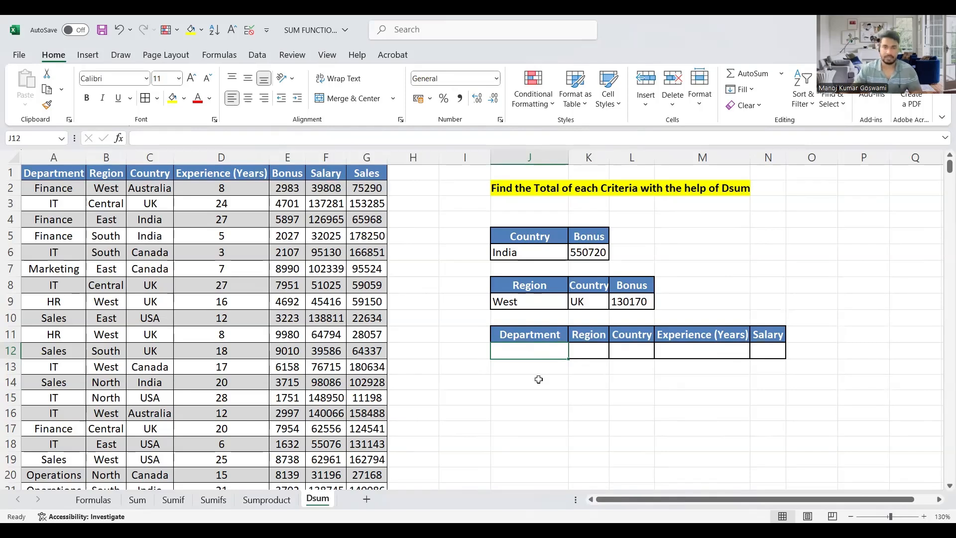
pyautogui.write('Finance')
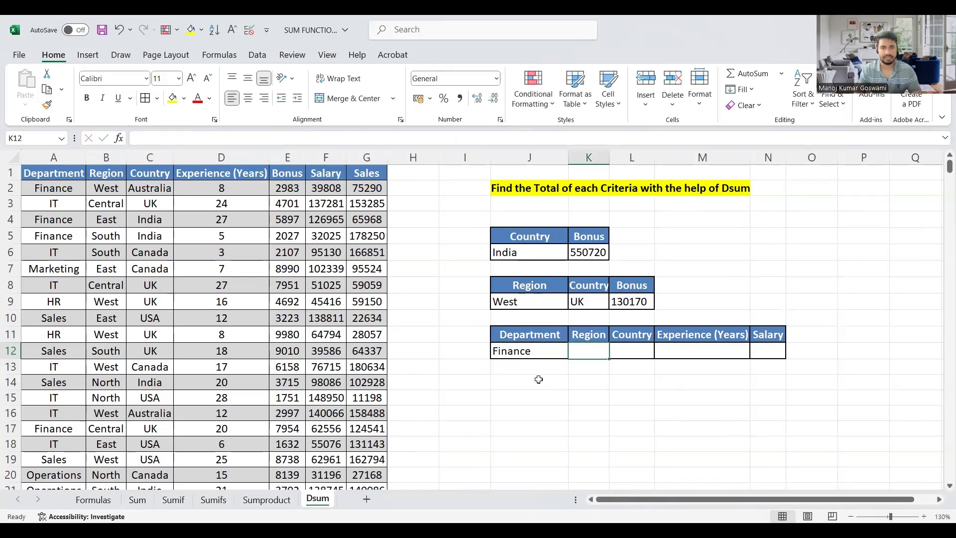
pyautogui.write('Cen')
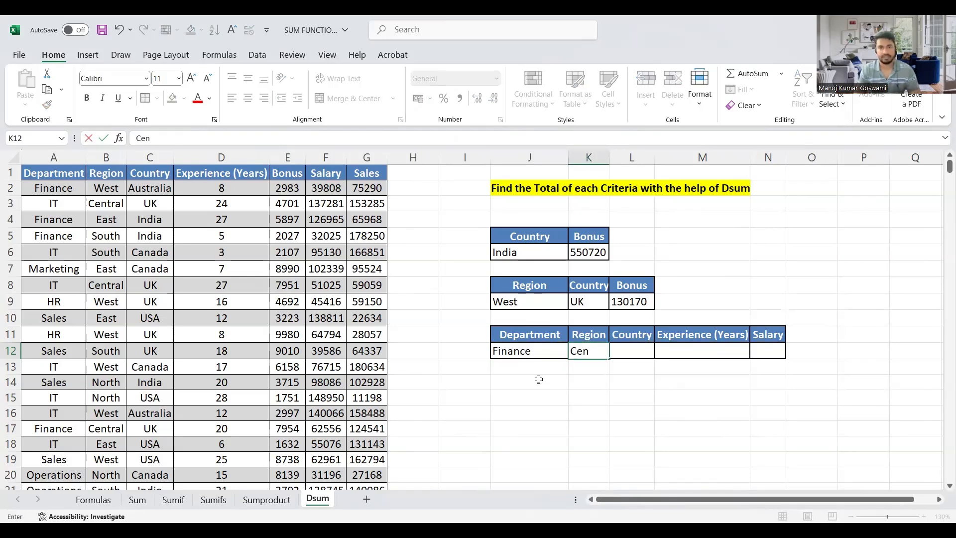
pyautogui.write('tral')
pyautogui.press('Tab')
pyautogui.write('India')
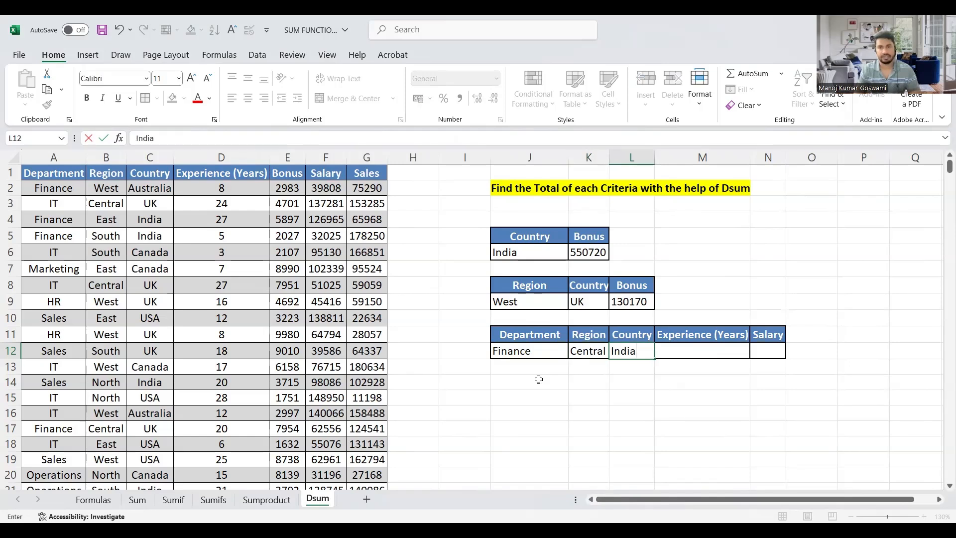
pyautogui.press('Tab')
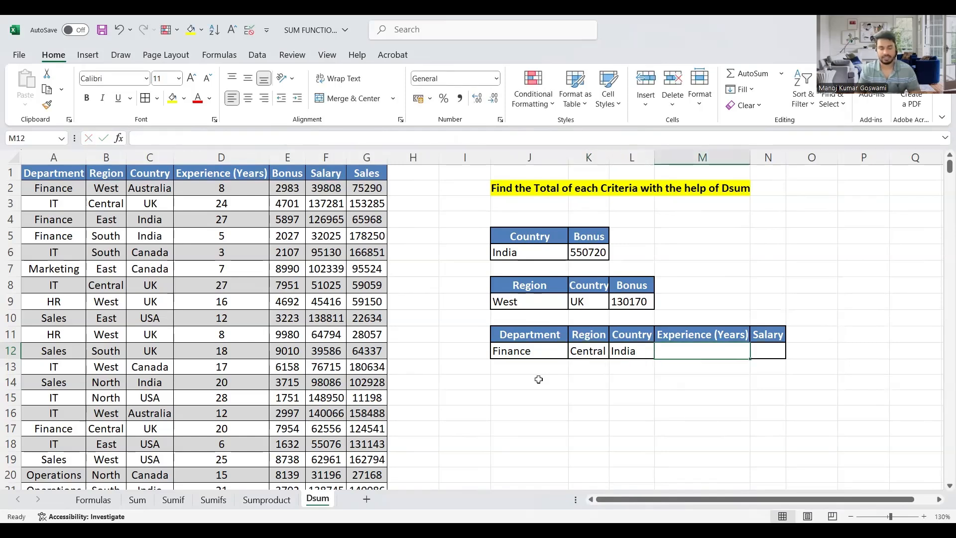
pyautogui.write('>')
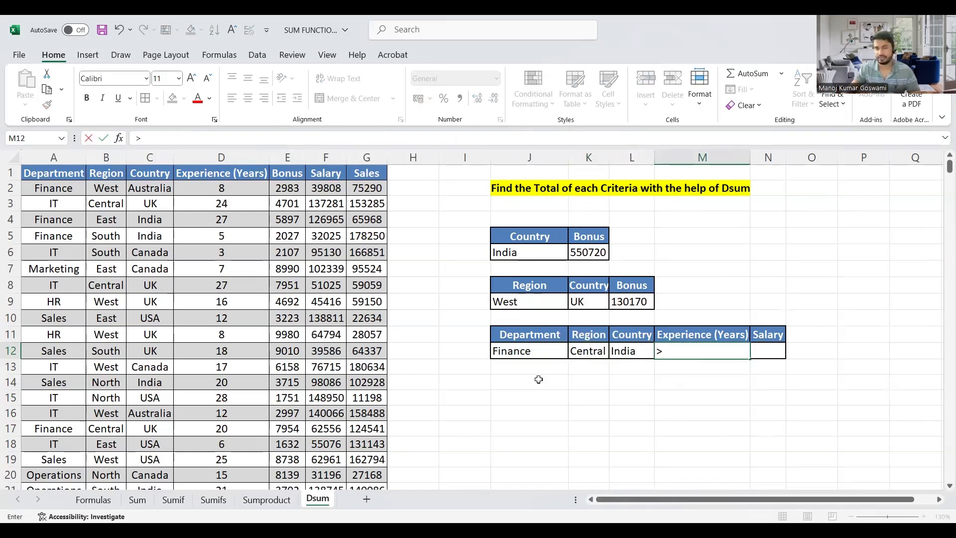
pyautogui.write('5')
pyautogui.press('Tab')
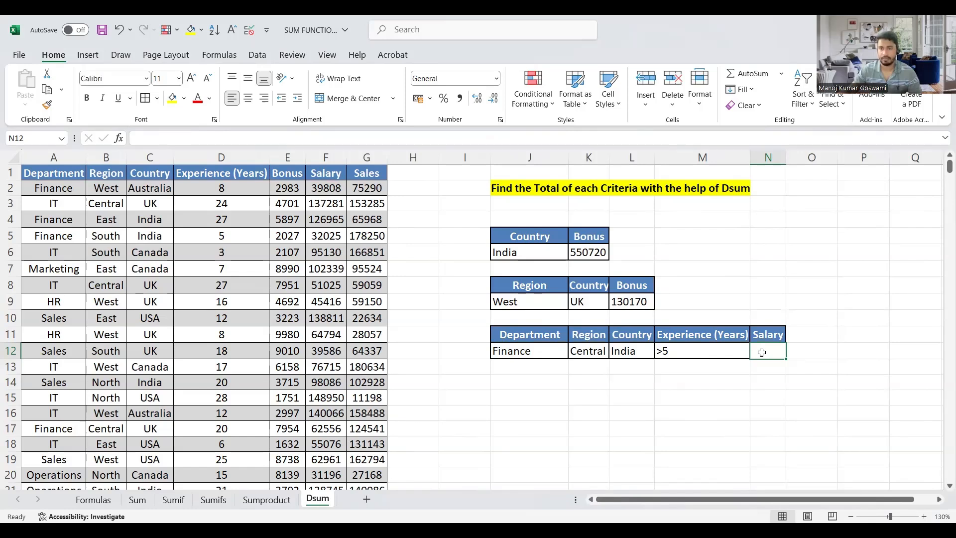
# Step: Start a DSUM formula in the Salary cell N12 with A1:G501 as the database
pyautogui.write('=')
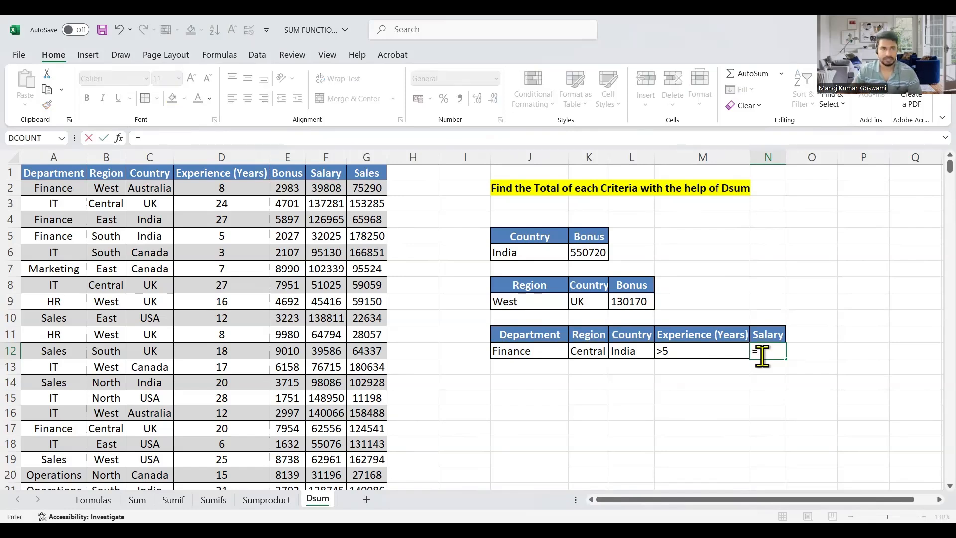
pyautogui.write('DSUM(')
pyautogui.click(38, 183)
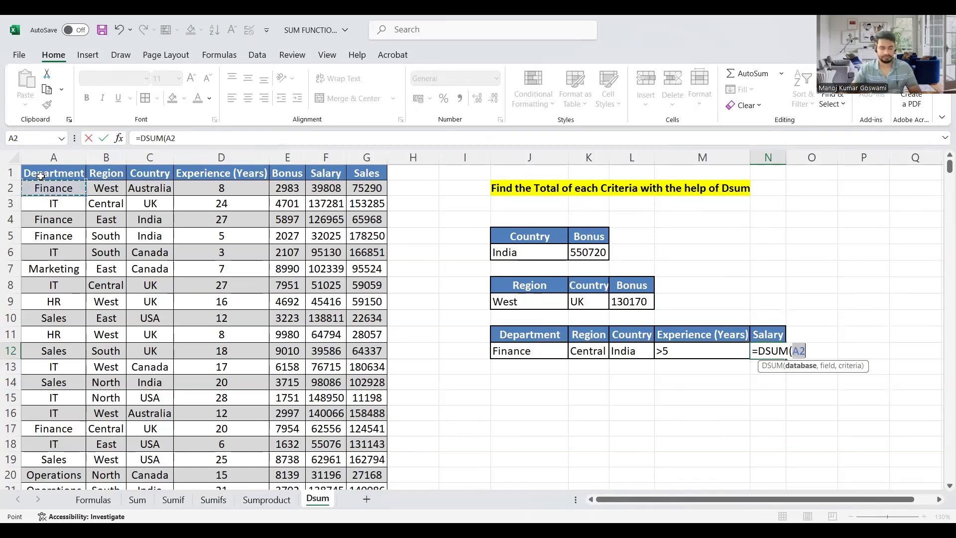
pyautogui.click(40, 174)
pyautogui.hotkey('ctrl', 'shift', 'Right')
pyautogui.hotkey('ctrl', 'shift', 'Down')
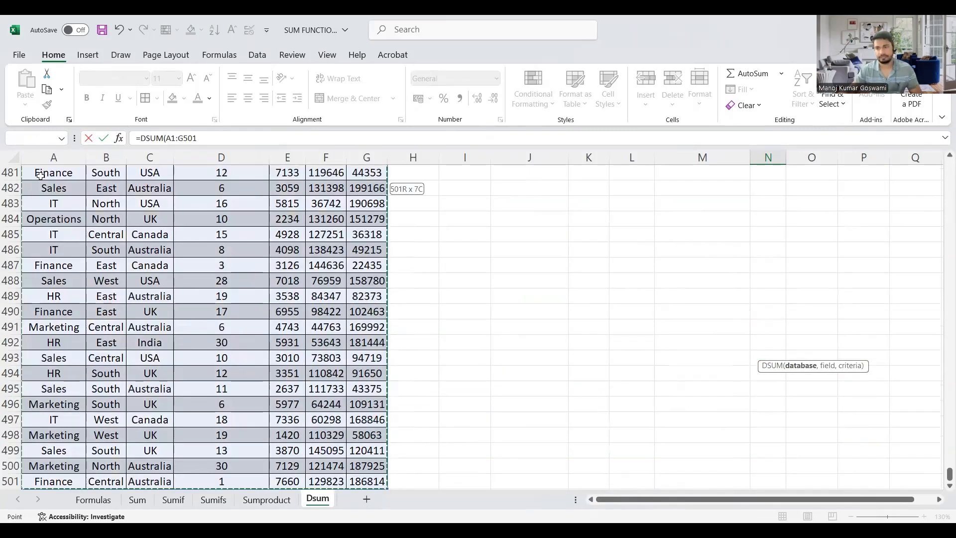
pyautogui.scroll(20, 918, 199)
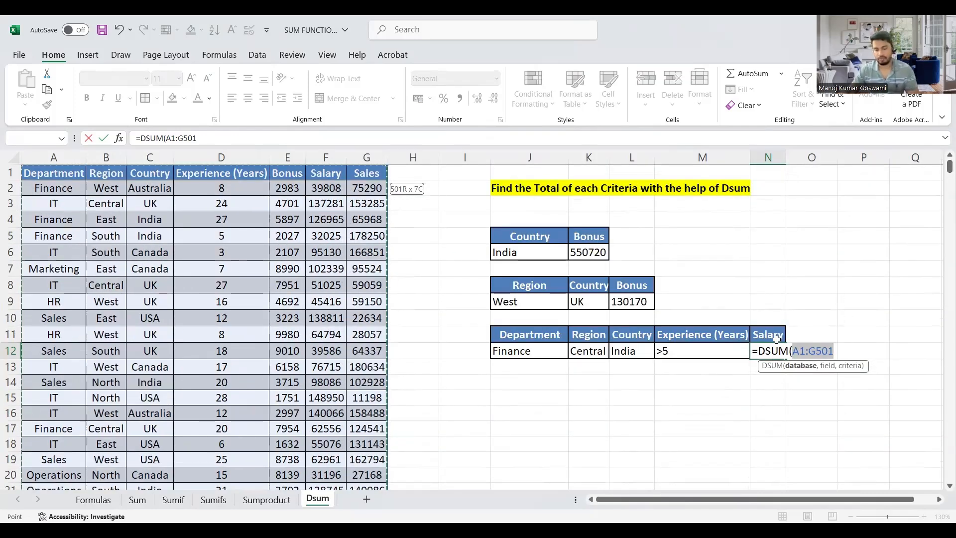
pyautogui.write(',')
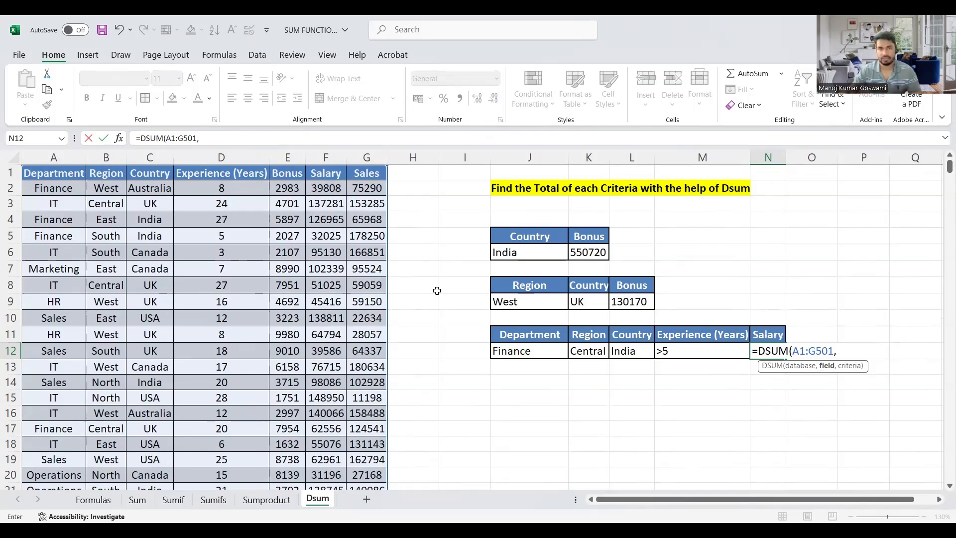
# Step: Complete the DSUM formula in N12 with the Salary header F1 as the field and J11:M12 as the criteria
pyautogui.click(319, 173)
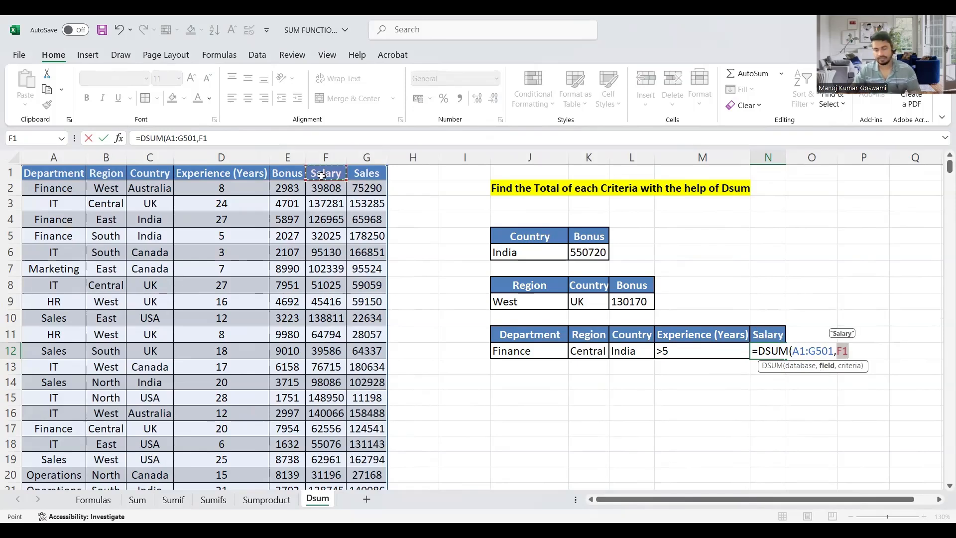
pyautogui.write(',')
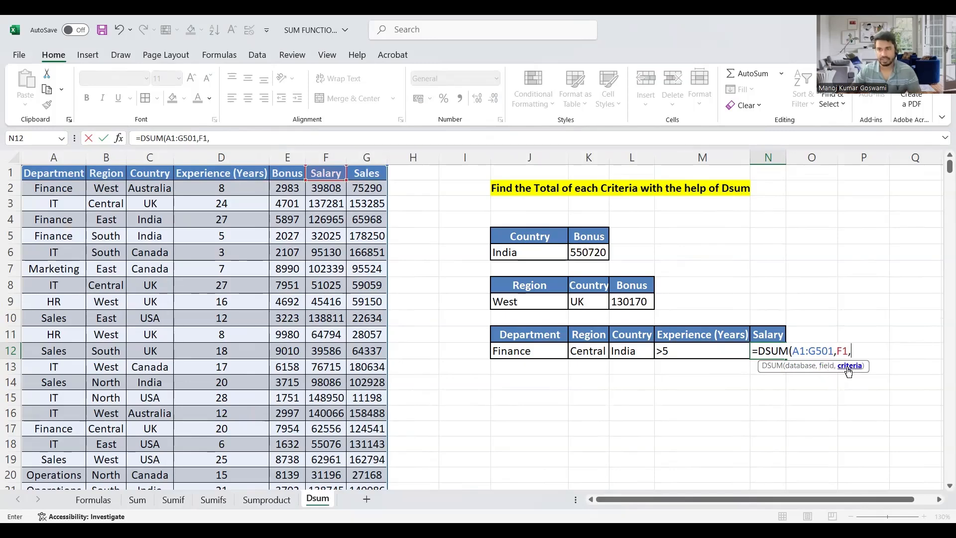
pyautogui.moveTo(540, 334); pyautogui.dragTo(725, 352)
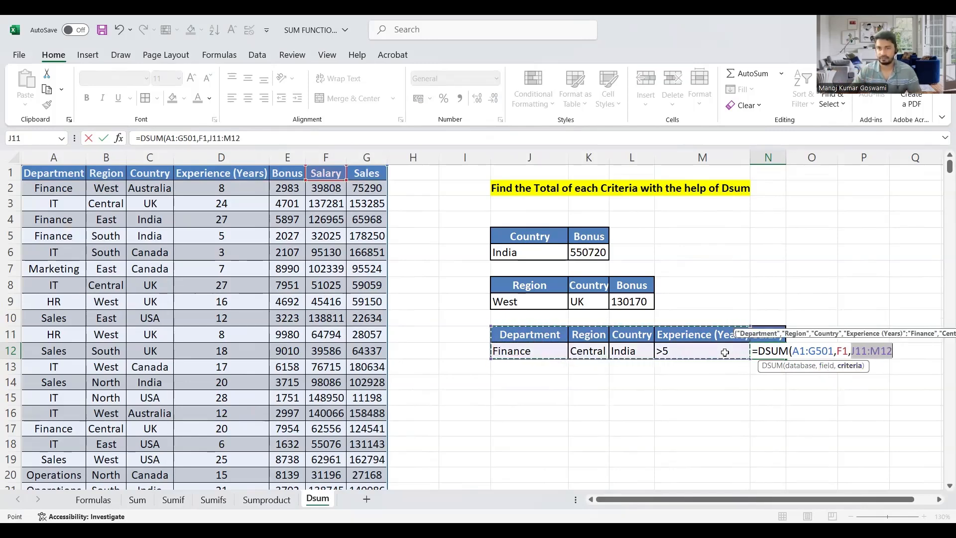
pyautogui.press('Return')
pyautogui.click(769, 351)
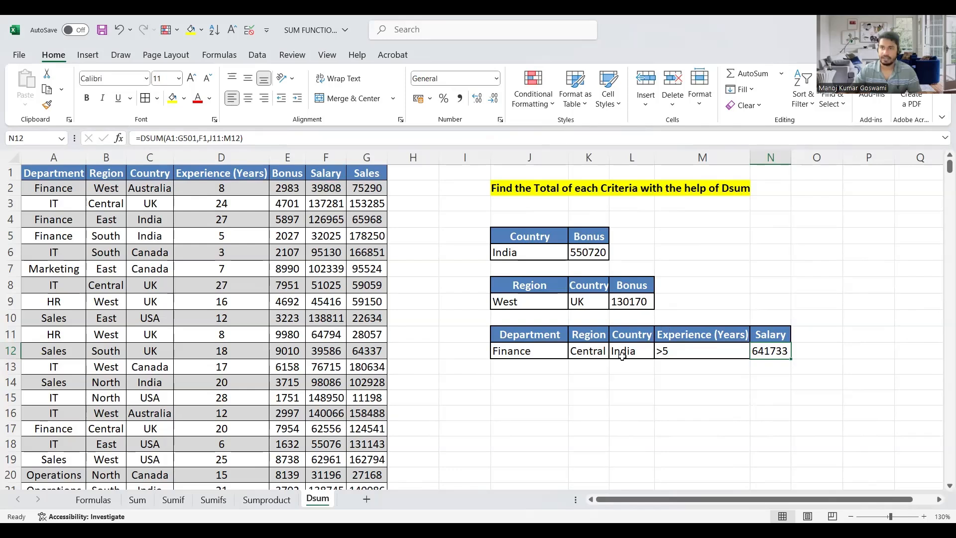
# Step: Change the Experience (Years) criterion in M12 to >25 and check the Salary total in N12
pyautogui.doubleClick(675, 350)
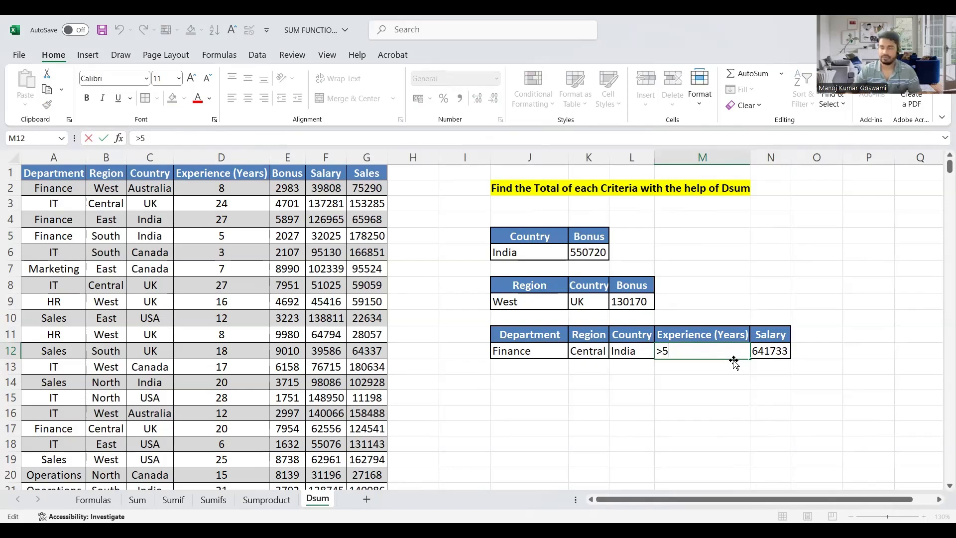
pyautogui.press('BackSpace')
pyautogui.press('BackSpace')
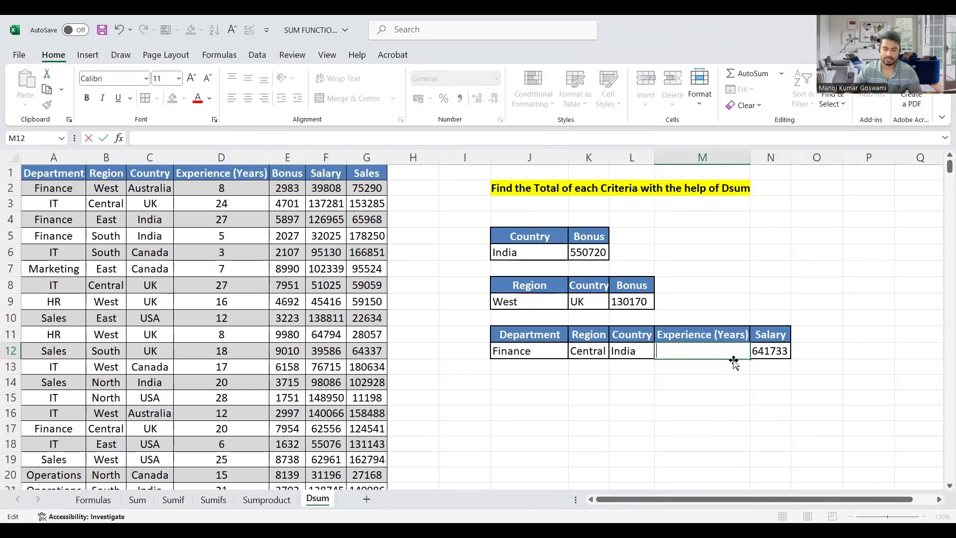
pyautogui.write('>')
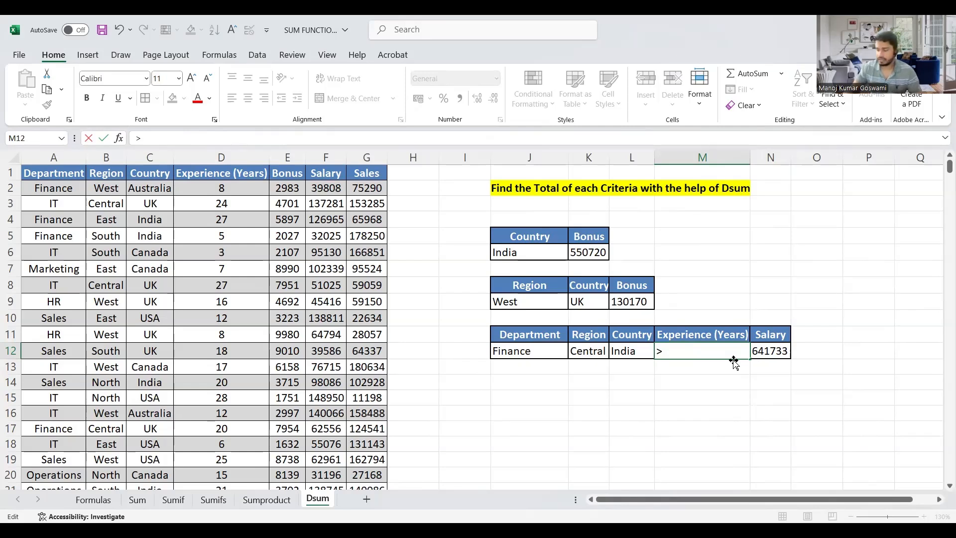
pyautogui.write('2')
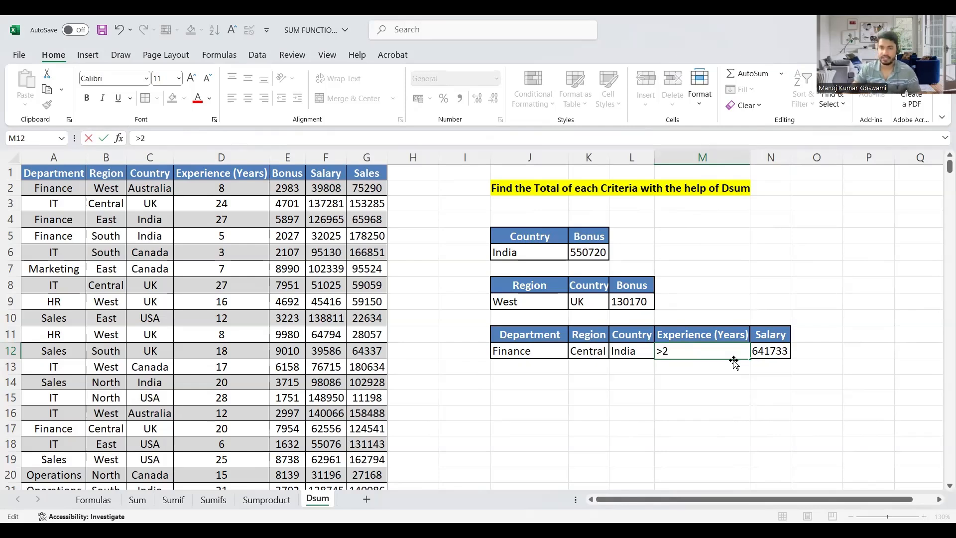
pyautogui.write('5')
pyautogui.press('Return')
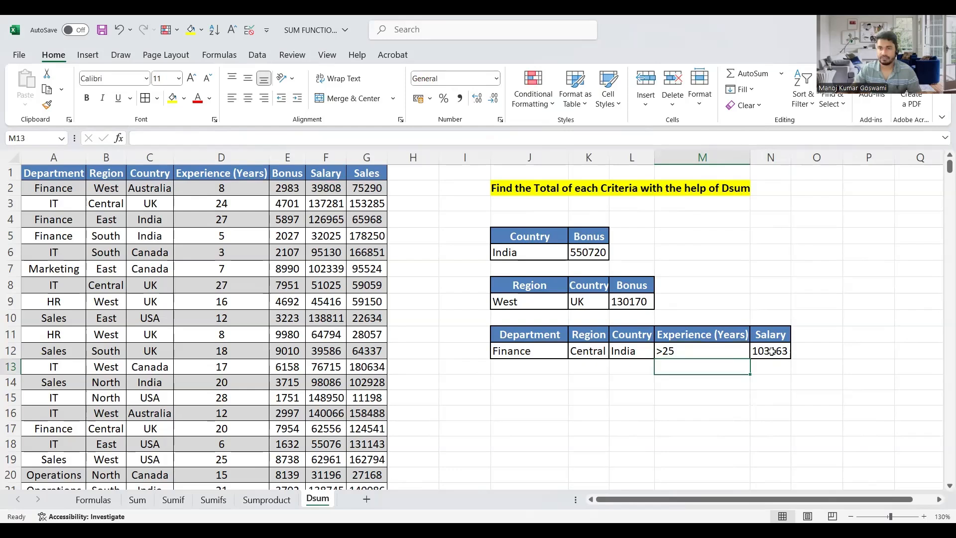
pyautogui.click(772, 352)
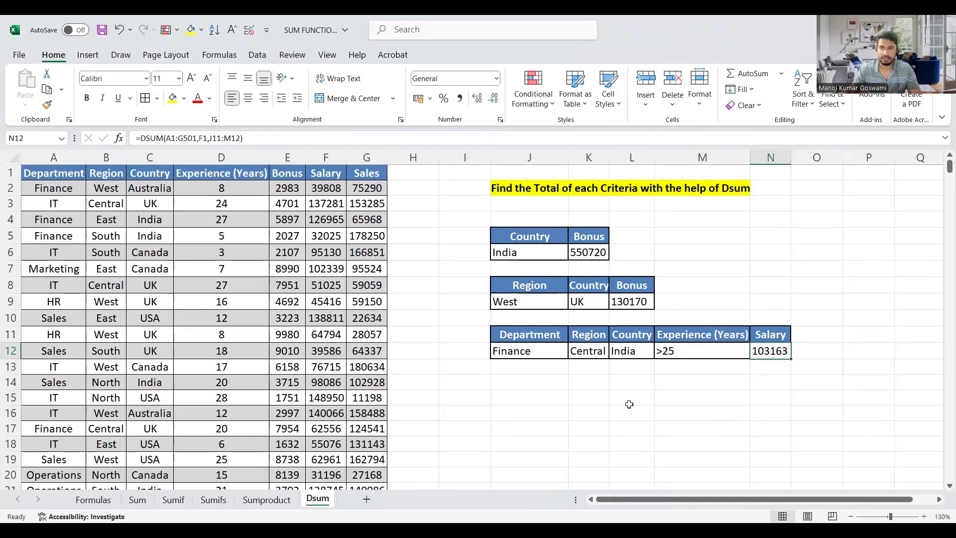
pyautogui.scroll(-1, 629, 405)
pyautogui.scroll(1, 630, 400)
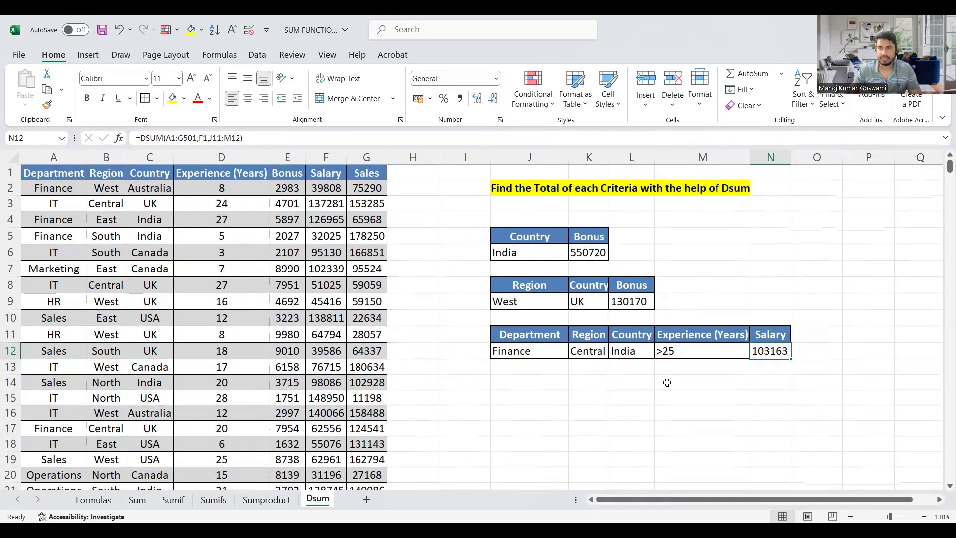
pyautogui.click(266, 499)
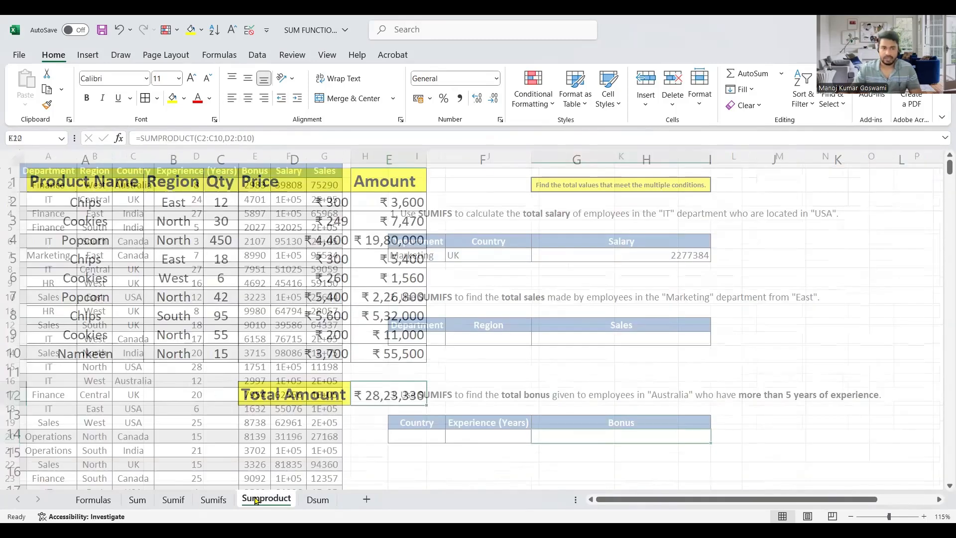
pyautogui.click(319, 500)
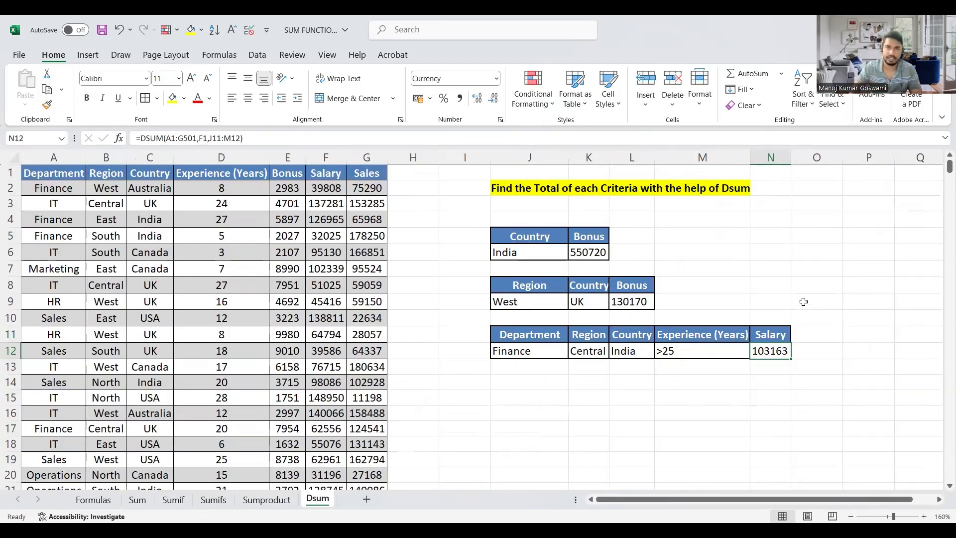